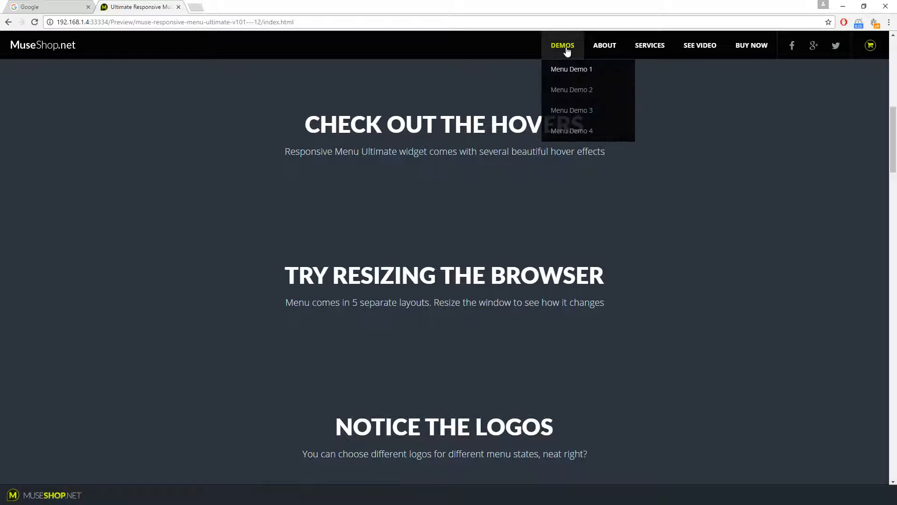
# Open the DEMOS dropdown in the preview and follow its sub-submenu item
pyautogui.moveTo(571, 74)
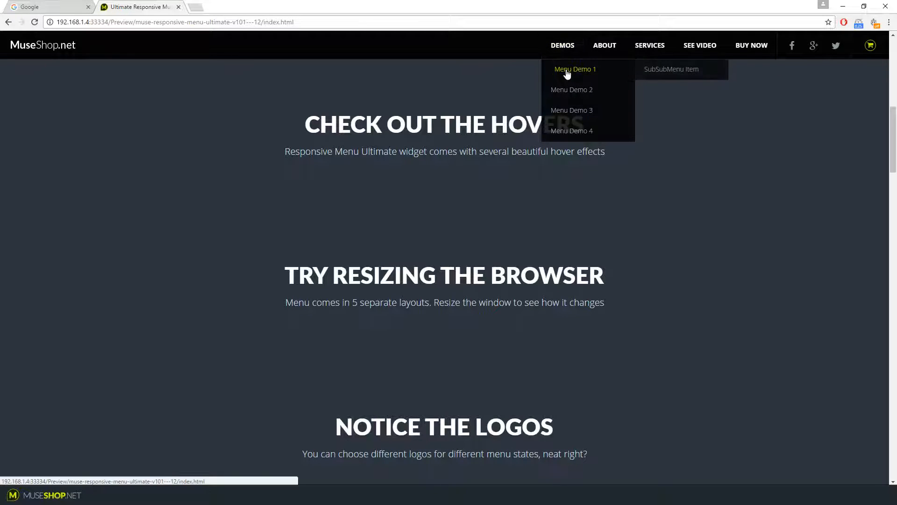
pyautogui.click(678, 74)
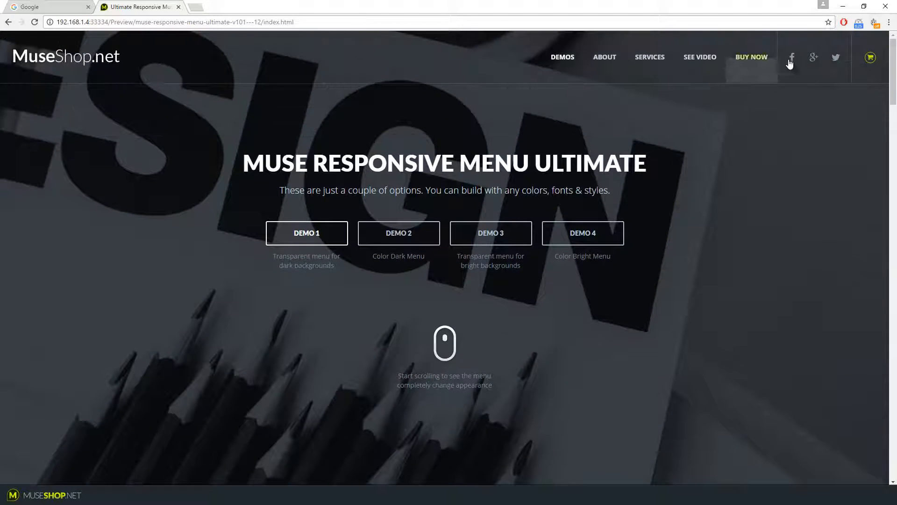
# Restore the browser window and narrow it to preview the collapsed menu layout, scrolling the page
pyautogui.click(863, 6)
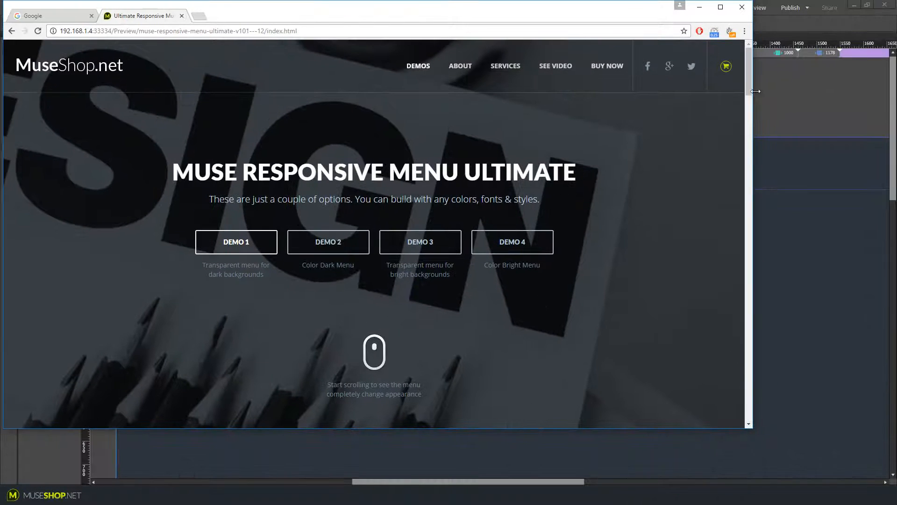
pyautogui.moveTo(755, 91); pyautogui.dragTo(426, 153)
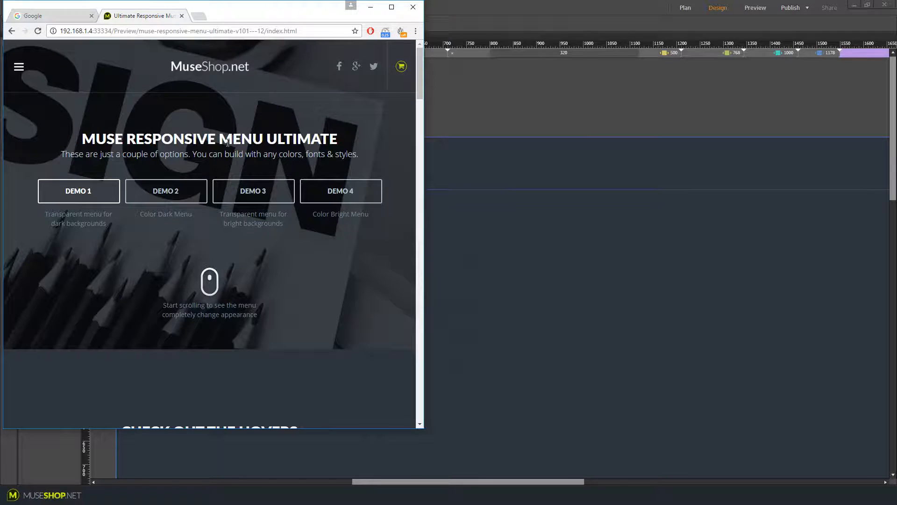
pyautogui.scroll(-7, 251, 152)
pyautogui.scroll(7, 314, 173)
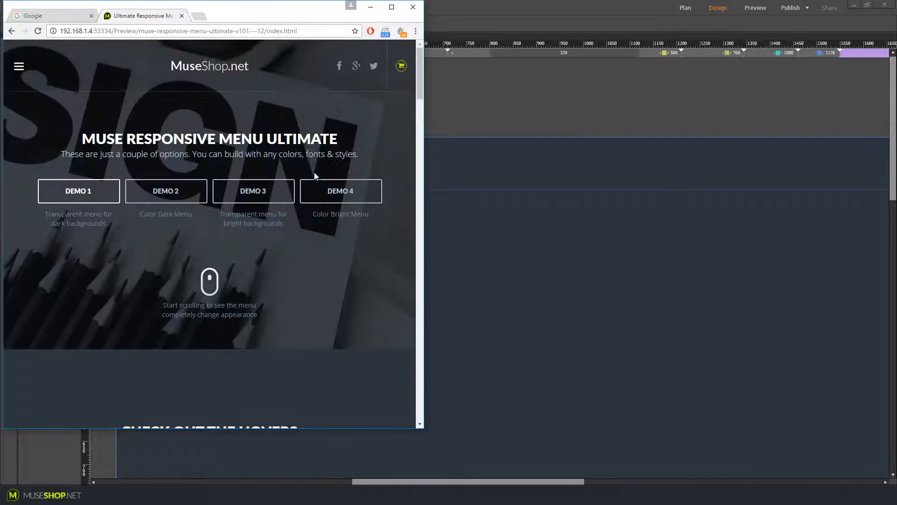
pyautogui.scroll(-9, 314, 173)
pyautogui.scroll(9, 321, 167)
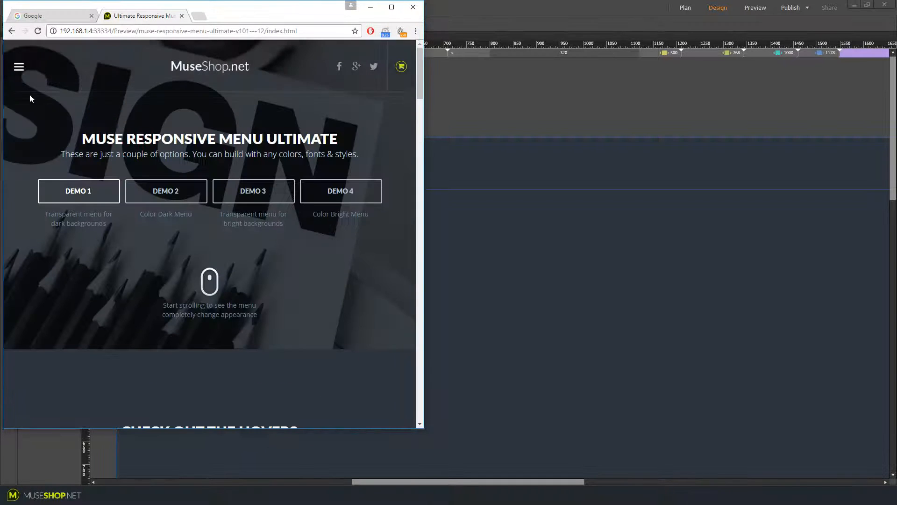
# Open the hamburger menu, expand and collapse its DEMOS section, then close the menu again
pyautogui.click(19, 67)
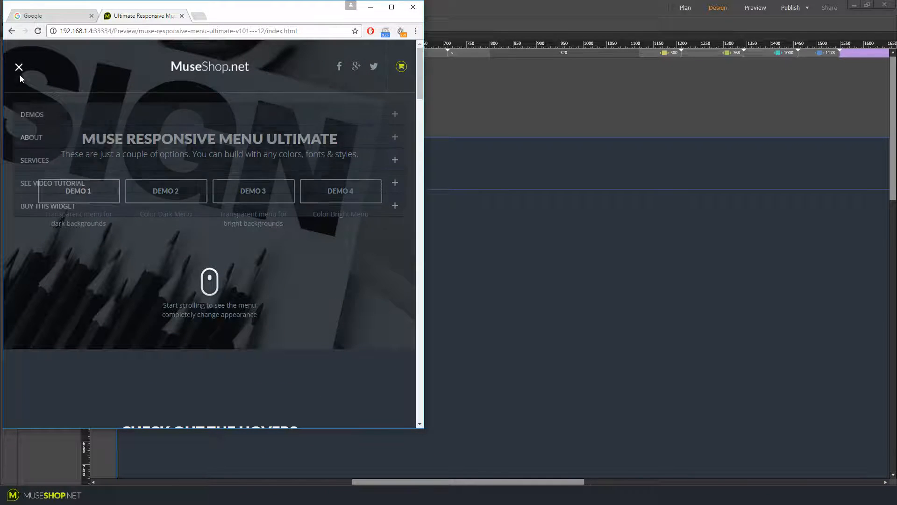
pyautogui.click(43, 118)
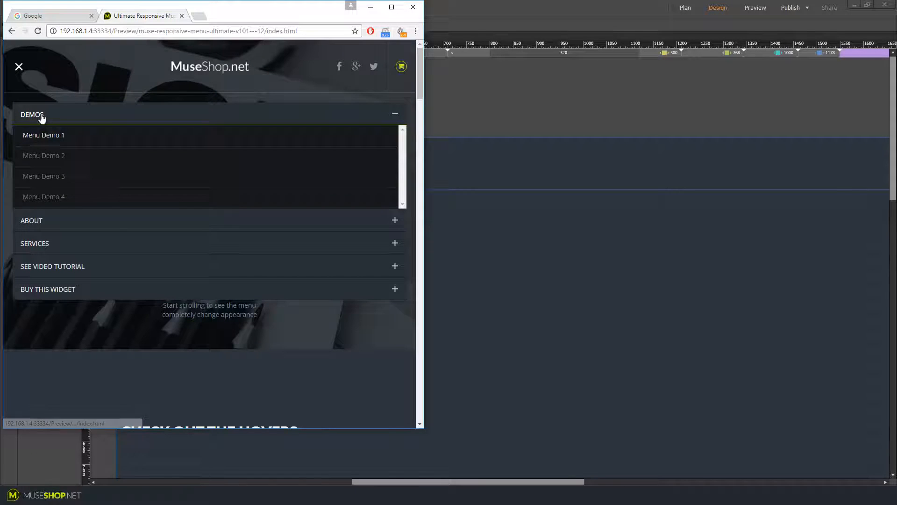
pyautogui.click(41, 116)
pyautogui.moveTo(423, 139); pyautogui.dragTo(396, 141)
pyautogui.click(152, 119)
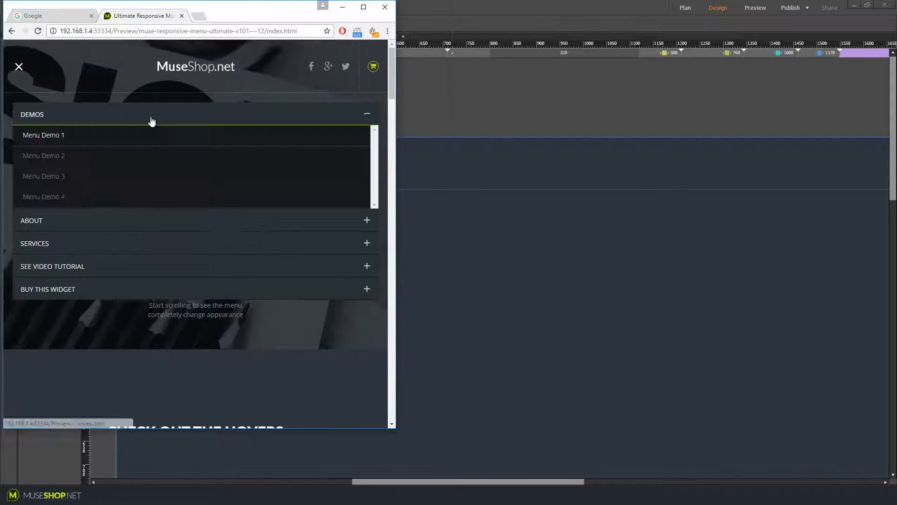
pyautogui.click(152, 121)
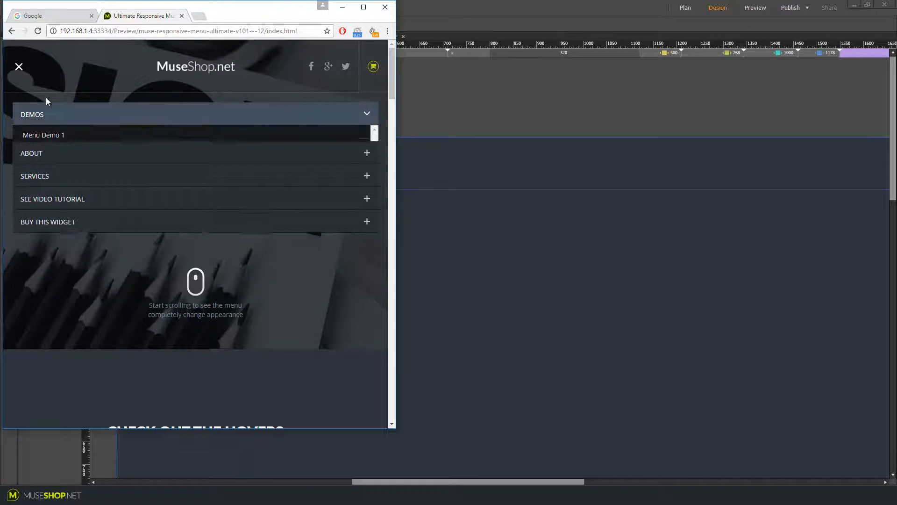
pyautogui.click(19, 68)
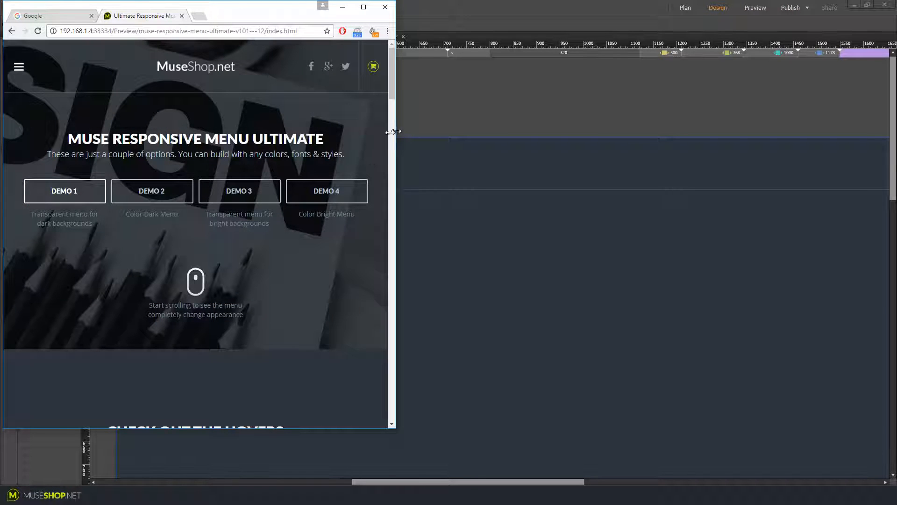
# Maximize the browser window again and open the Demo 2 and Demo 3 preview pages
pyautogui.moveTo(393, 131); pyautogui.dragTo(780, 168)
pyautogui.click(760, 8)
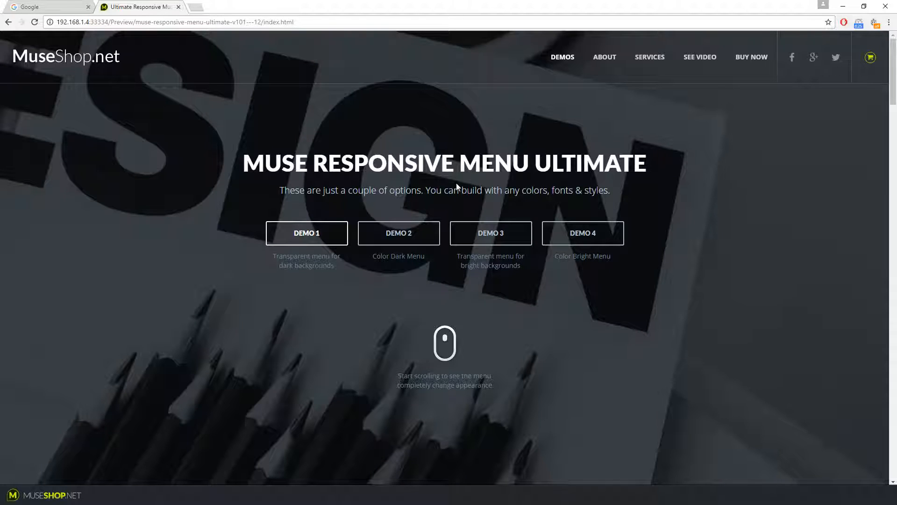
pyautogui.click(413, 232)
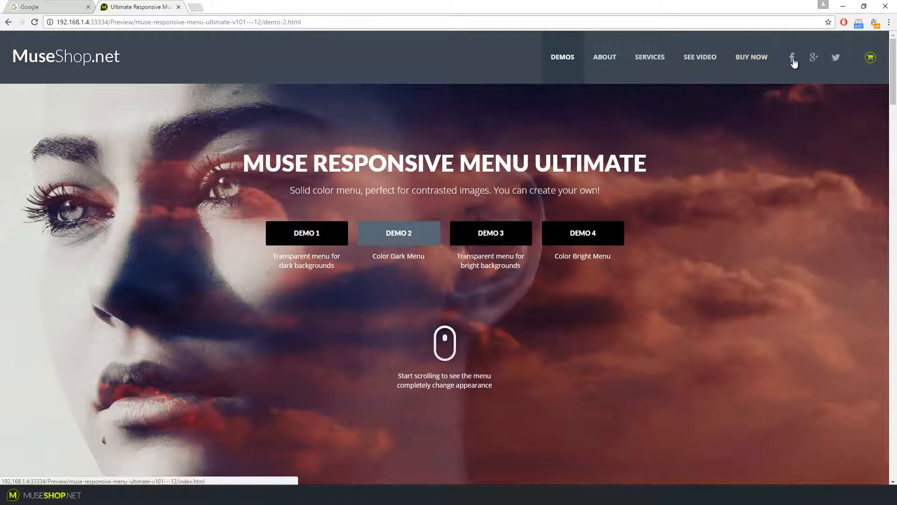
pyautogui.click(512, 231)
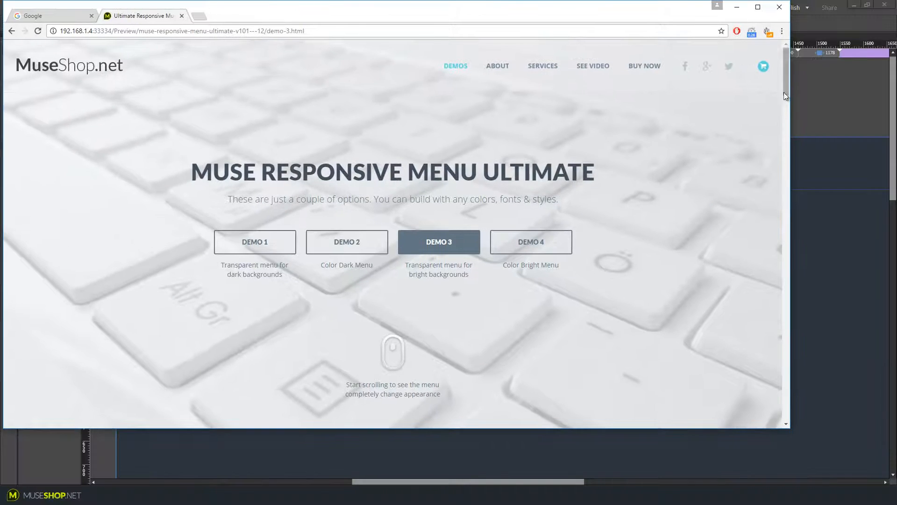
# Narrow the browser to preview Demo 3's mobile menu layout, toggle the menu, then maximize the window
pyautogui.click(863, 6)
pyautogui.moveTo(789, 103); pyautogui.dragTo(356, 108)
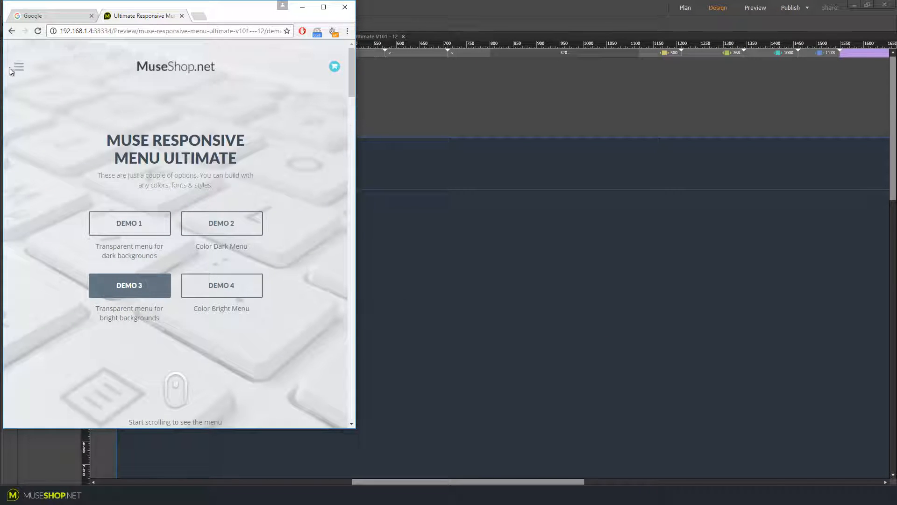
pyautogui.click(18, 68)
pyautogui.click(18, 68)
pyautogui.scroll(-6, 224, 161)
pyautogui.scroll(6, 296, 150)
pyautogui.moveTo(356, 117); pyautogui.dragTo(748, 142)
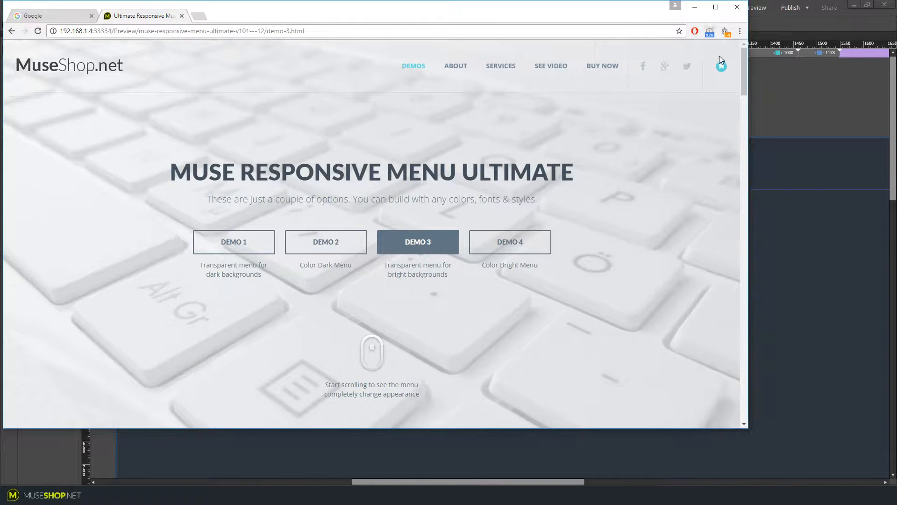
pyautogui.click(716, 6)
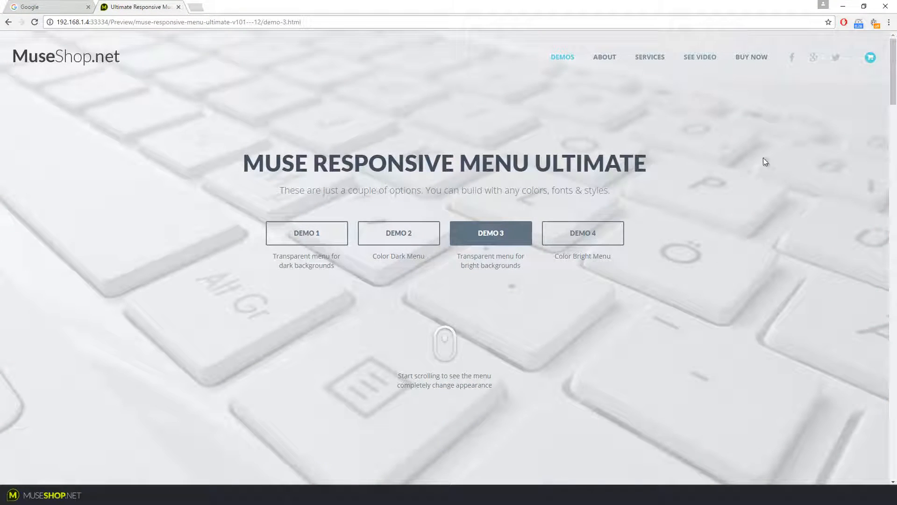
# Open the Demo 4 page and inspect its DEMOS and ABOUT dropdown menus
pyautogui.click(599, 234)
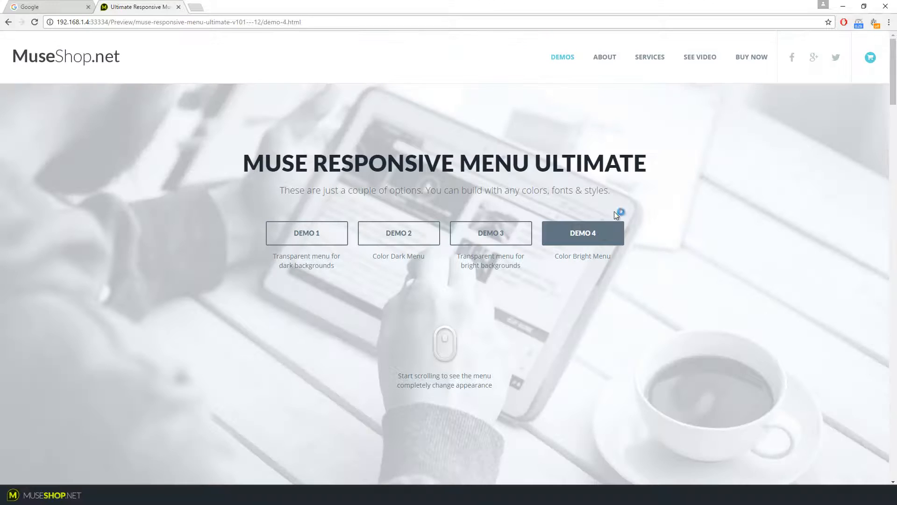
pyautogui.moveTo(608, 56)
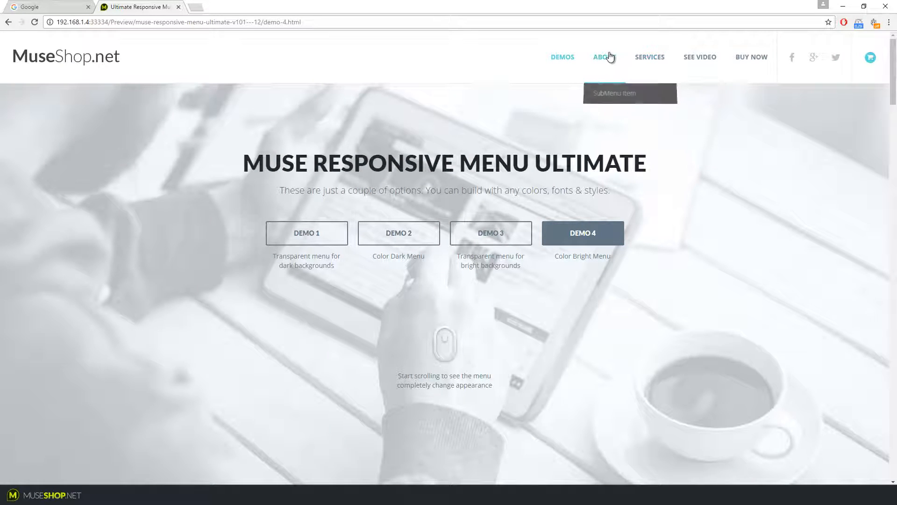
pyautogui.moveTo(563, 57)
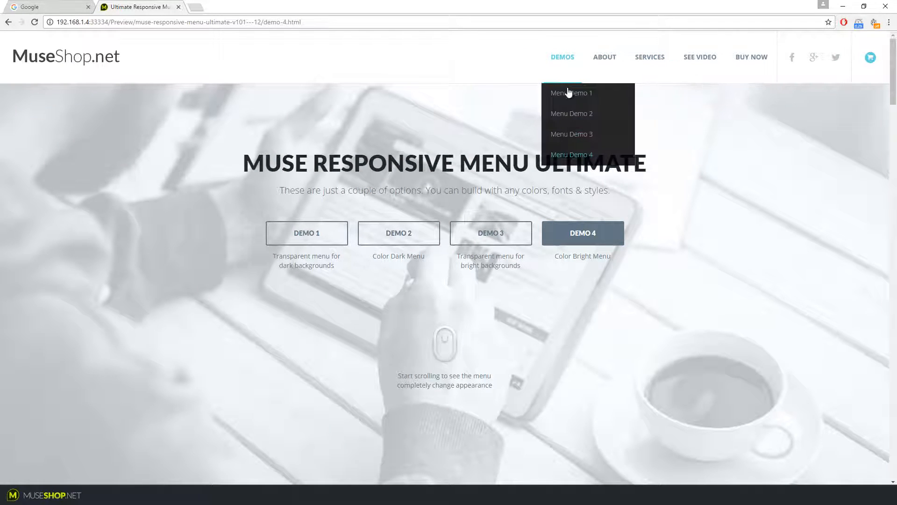
pyautogui.moveTo(568, 92)
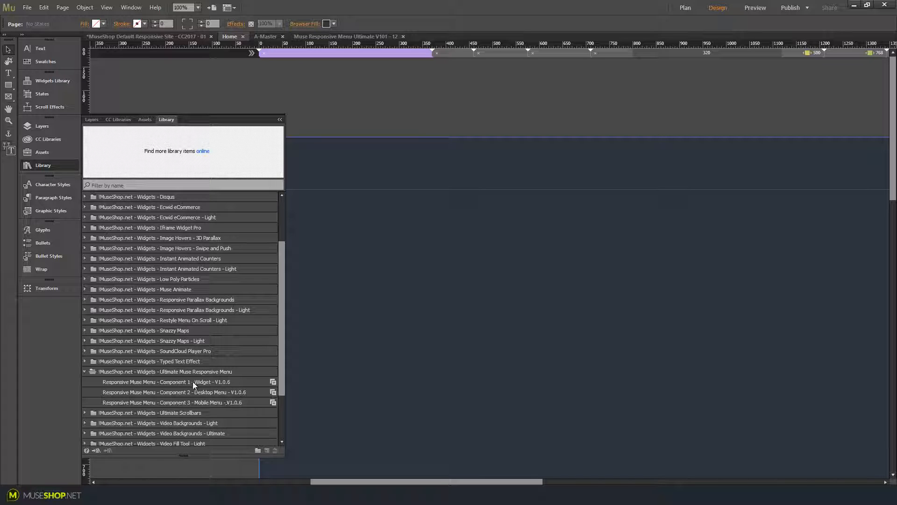
# Place the Responsive Muse Menu - Component 1 - Widget library item on the canvas above the page
pyautogui.moveTo(193, 381); pyautogui.dragTo(660, 74)
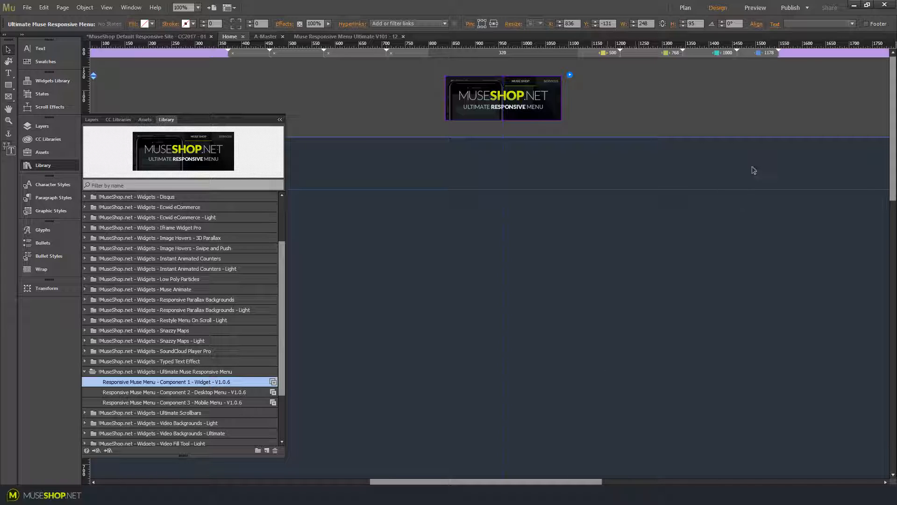
pyautogui.moveTo(560, 483); pyautogui.dragTo(589, 482)
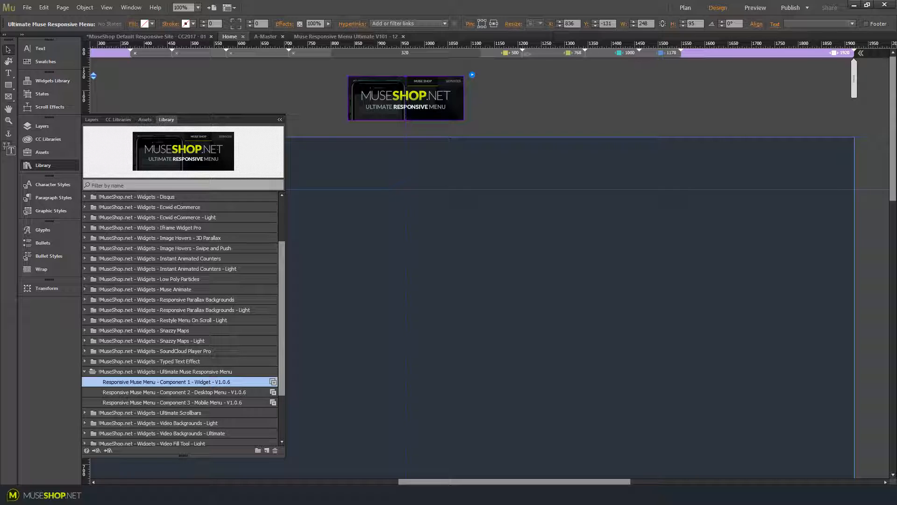
pyautogui.moveTo(578, 481); pyautogui.dragTo(464, 481)
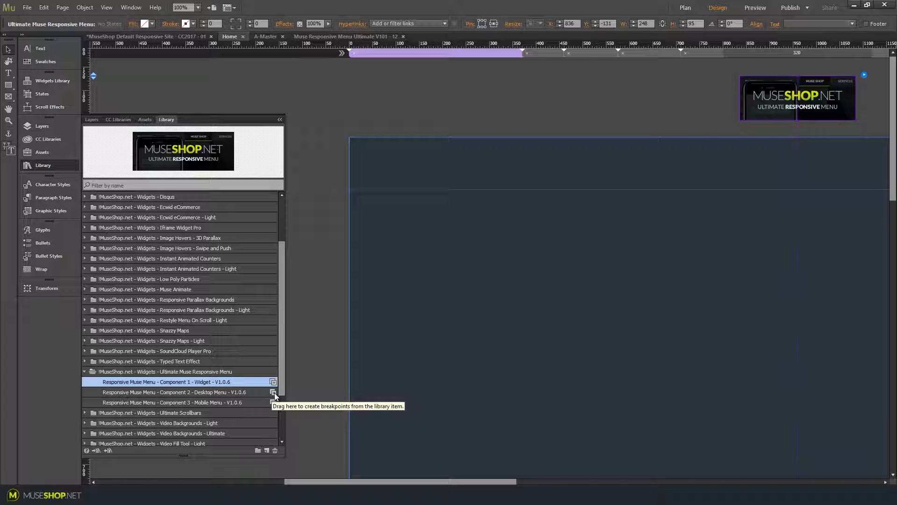
# Drop the Responsive Muse Menu - Component 2 - Desktop Menu item at the header's top-left corner
pyautogui.moveTo(273, 391); pyautogui.dragTo(349, 138)
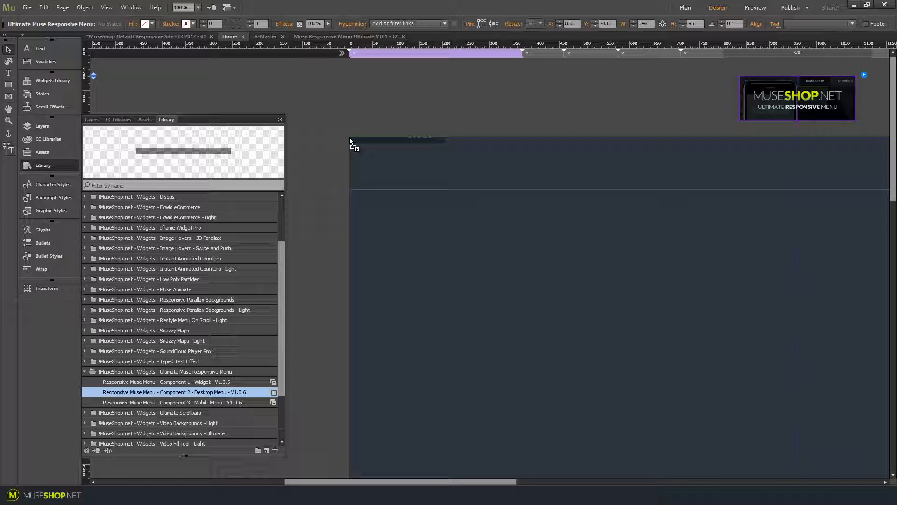
pyautogui.moveTo(349, 137); pyautogui.dragTo(441, 271)
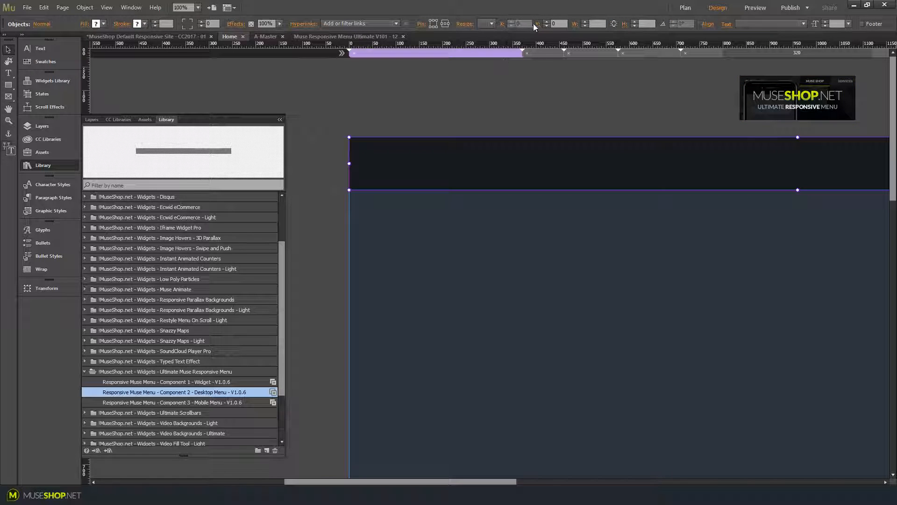
pyautogui.moveTo(443, 481); pyautogui.dragTo(599, 480)
pyautogui.click(768, 156)
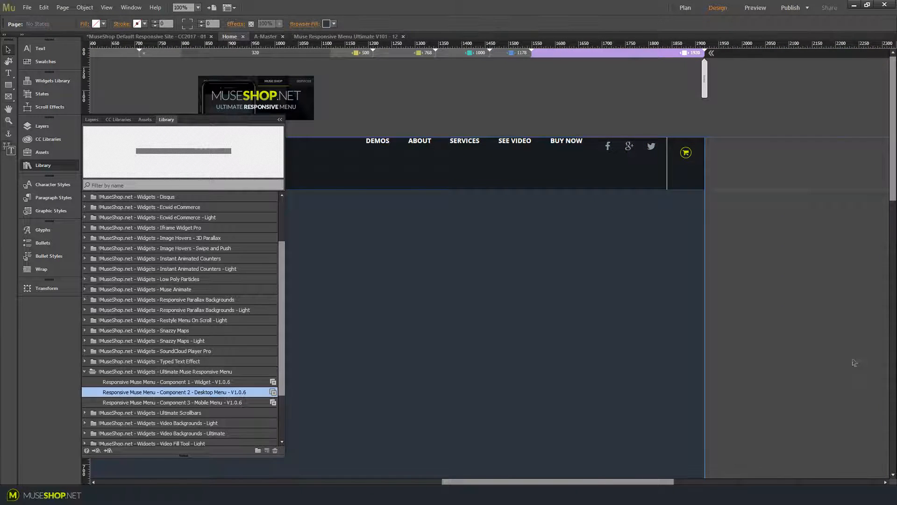
# Switch between the page's breakpoints to check at which widths the desktop menu is shown
pyautogui.click(510, 56)
pyautogui.click(455, 54)
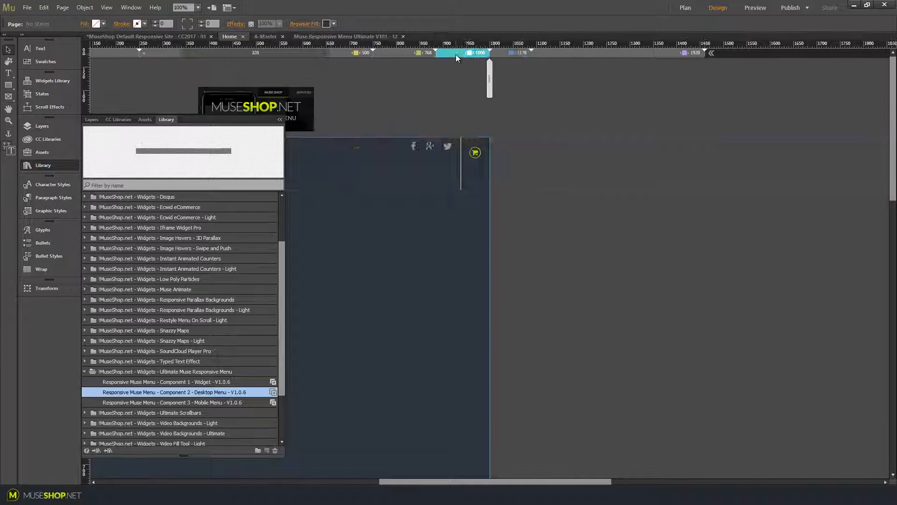
pyautogui.click(360, 54)
pyautogui.moveTo(561, 482); pyautogui.dragTo(512, 481)
pyautogui.click(643, 54)
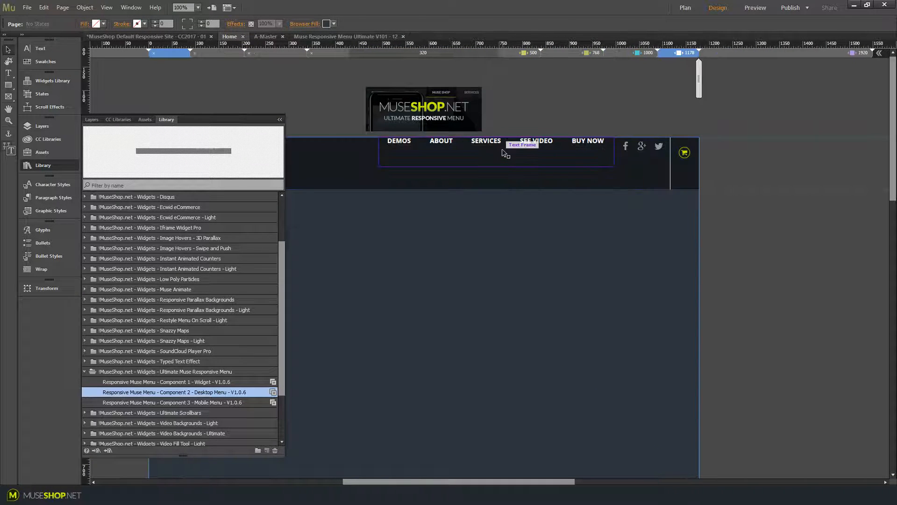
pyautogui.click(502, 149)
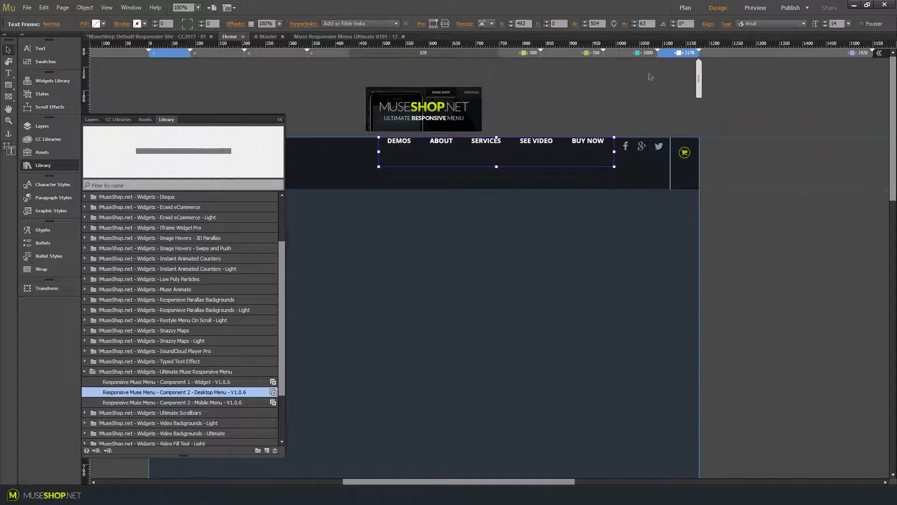
pyautogui.click(628, 55)
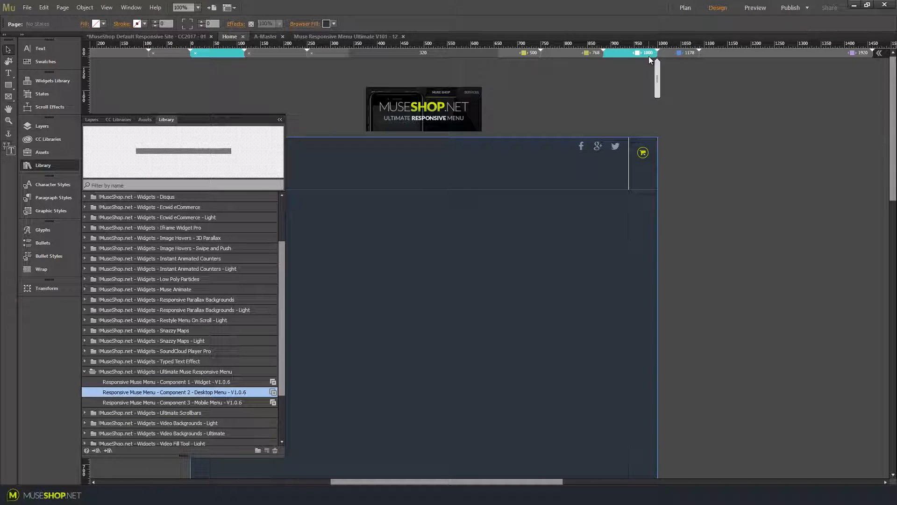
# Drop the Responsive Muse Menu - Component 3 - Mobile Menu item at the header's top-left corner in the 1000 breakpoint
pyautogui.moveTo(521, 482); pyautogui.dragTo(484, 483)
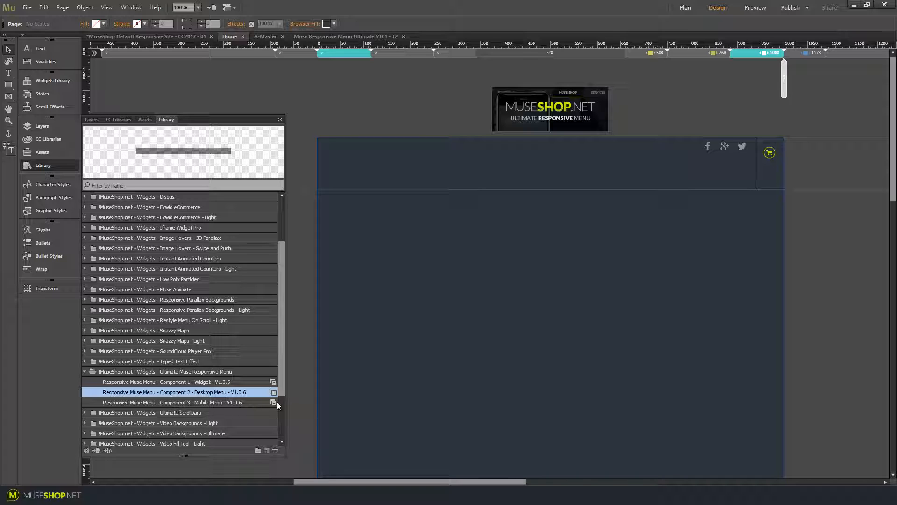
pyautogui.moveTo(274, 402); pyautogui.dragTo(319, 138)
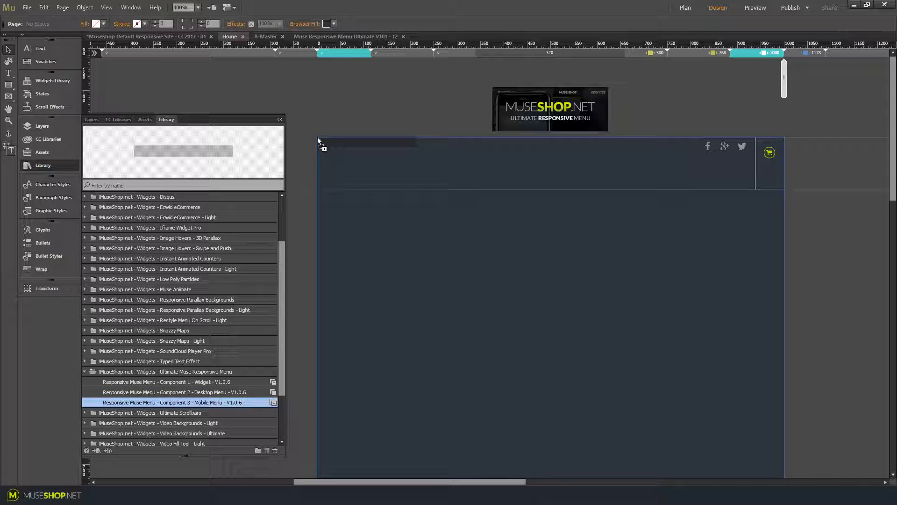
pyautogui.moveTo(318, 138); pyautogui.dragTo(339, 147)
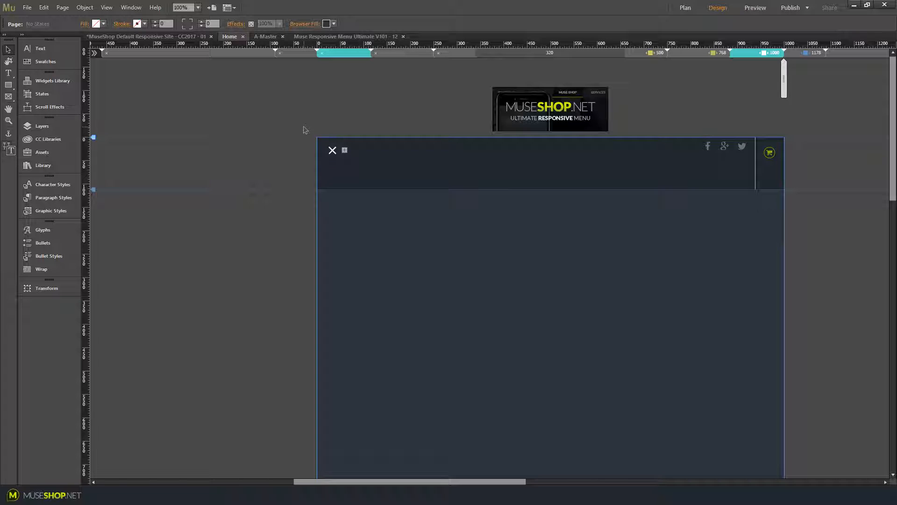
# Move the selected mobile menu elements to the Mobile Menu layer and check the layer list
pyautogui.moveTo(274, 117); pyautogui.dragTo(421, 234)
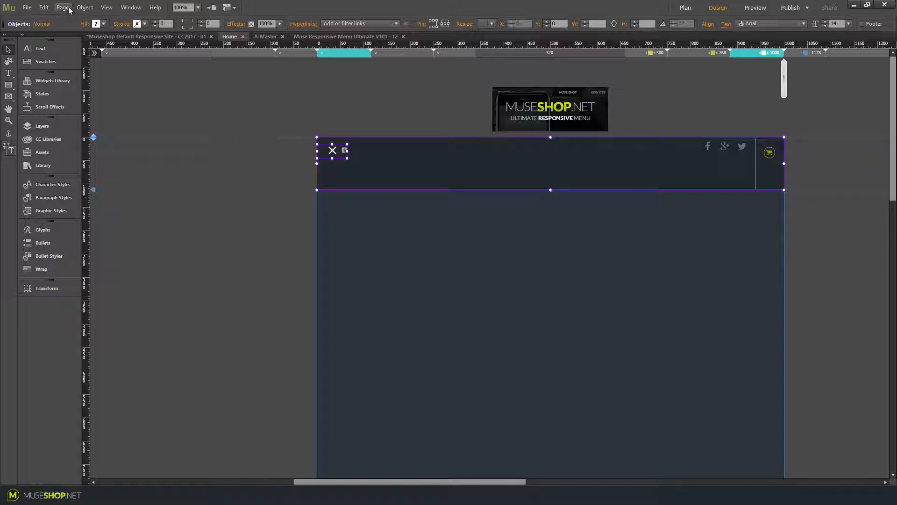
pyautogui.click(84, 7)
pyautogui.moveTo(112, 59)
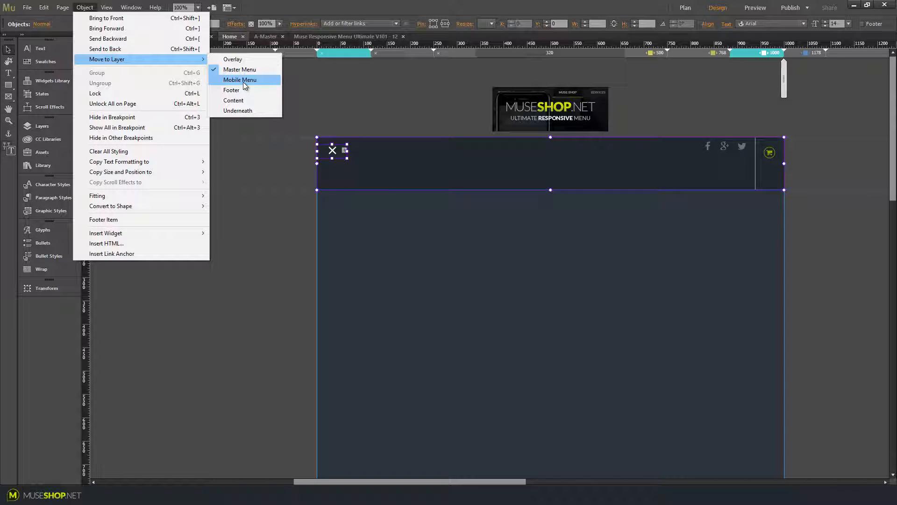
pyautogui.click(243, 82)
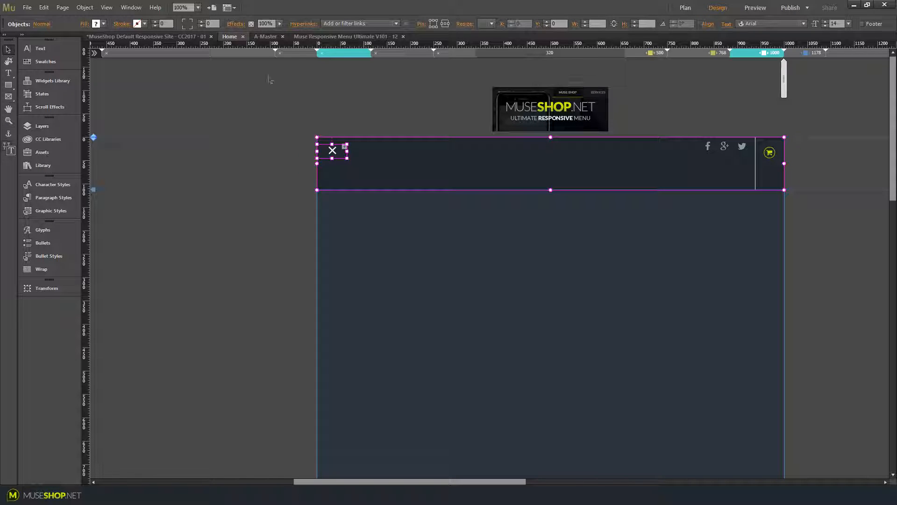
pyautogui.click(64, 130)
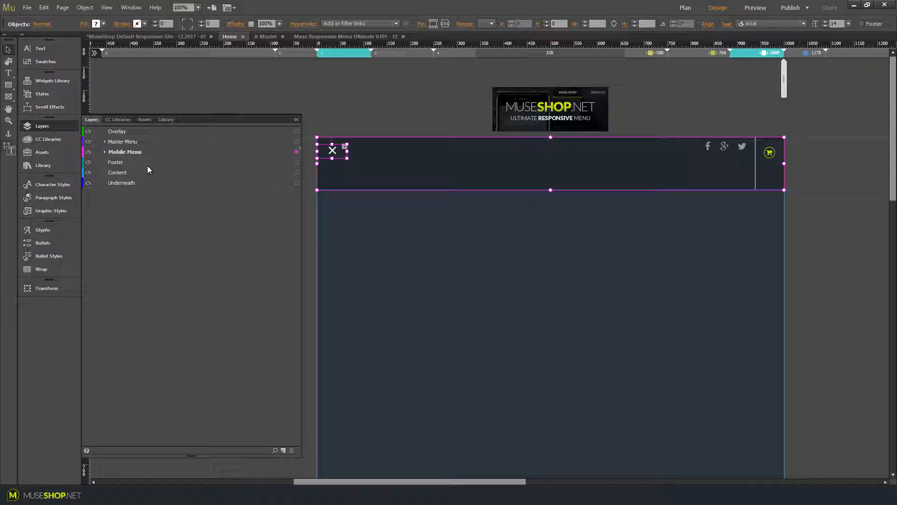
pyautogui.click(75, 127)
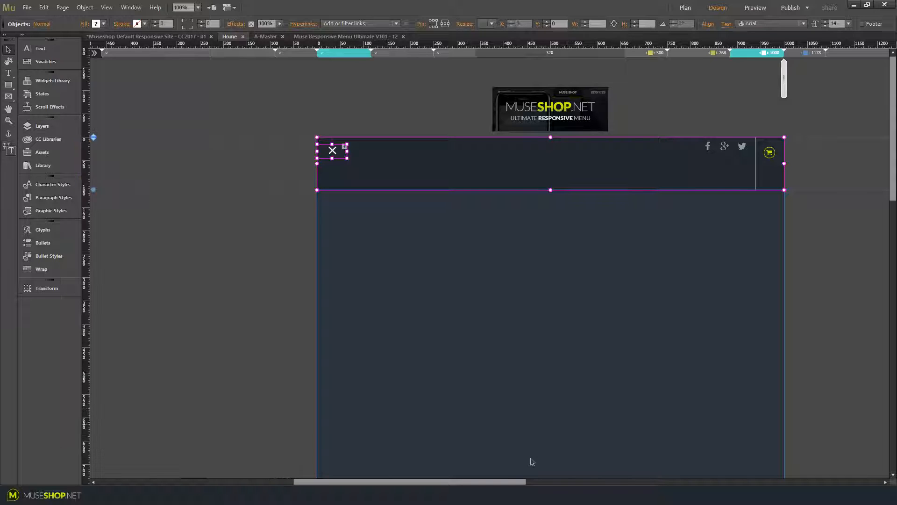
# In the 1920 breakpoint, move the selected desktop menu elements to the Master Menu layer
pyautogui.moveTo(501, 481); pyautogui.dragTo(547, 481)
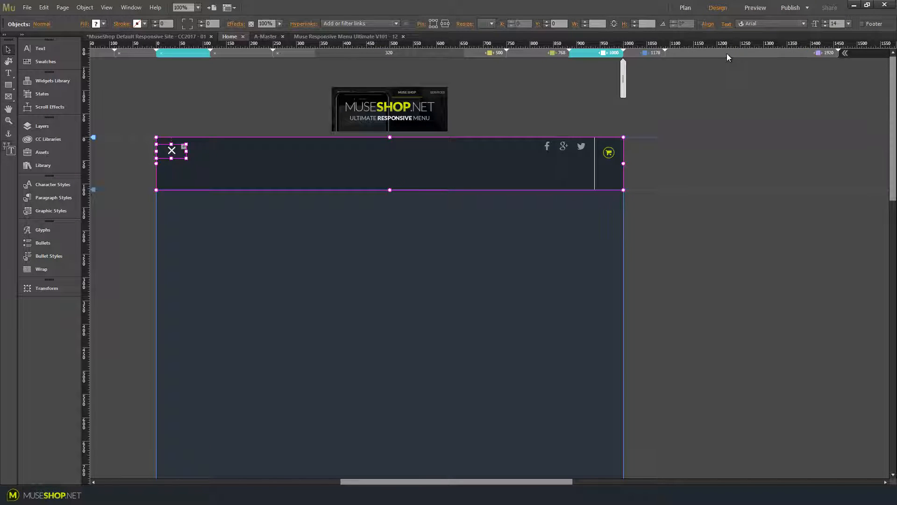
pyautogui.click(727, 52)
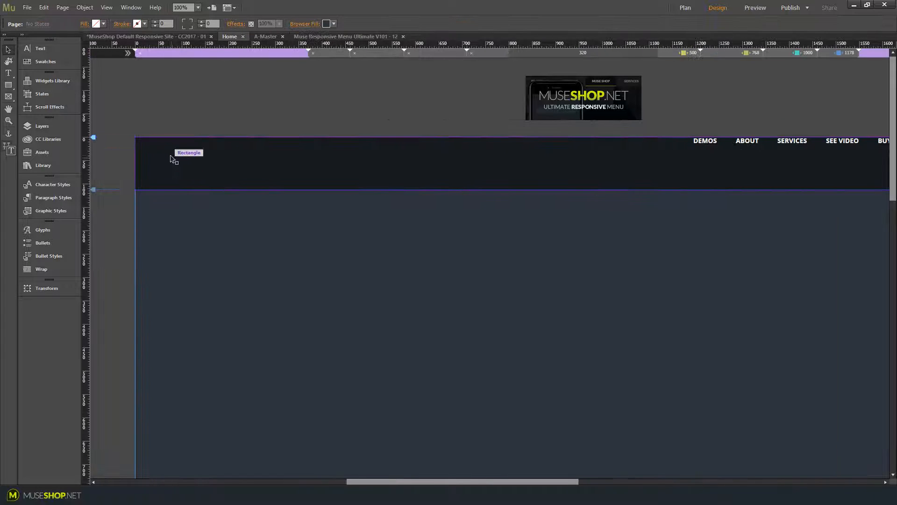
pyautogui.moveTo(446, 481); pyautogui.dragTo(538, 481)
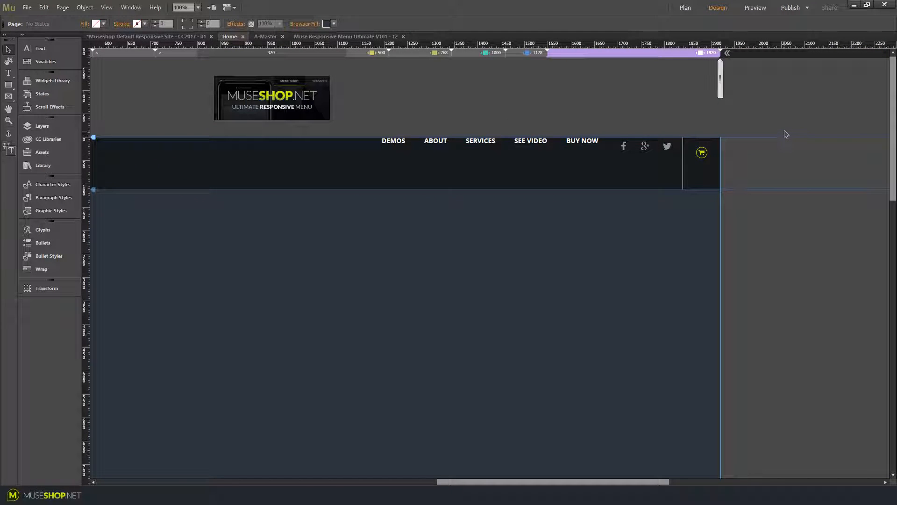
pyautogui.moveTo(784, 130); pyautogui.dragTo(261, 223)
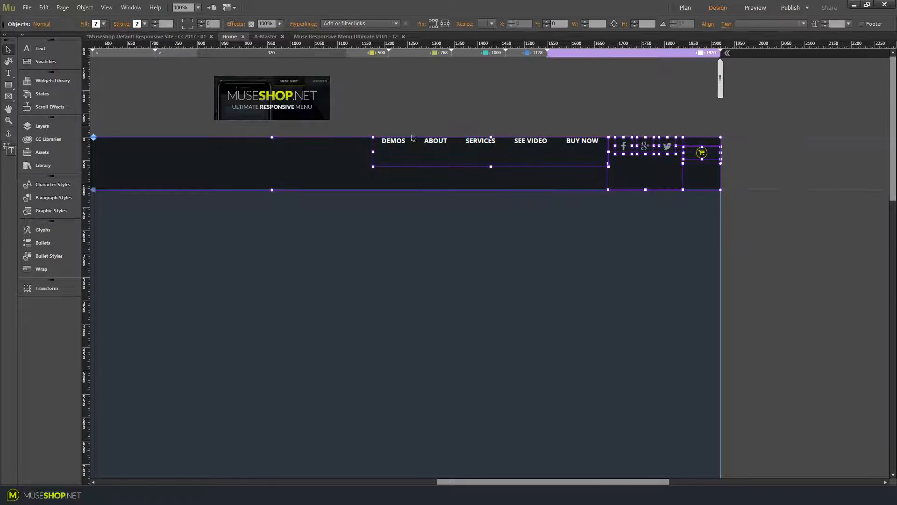
pyautogui.click(84, 7)
pyautogui.moveTo(127, 62)
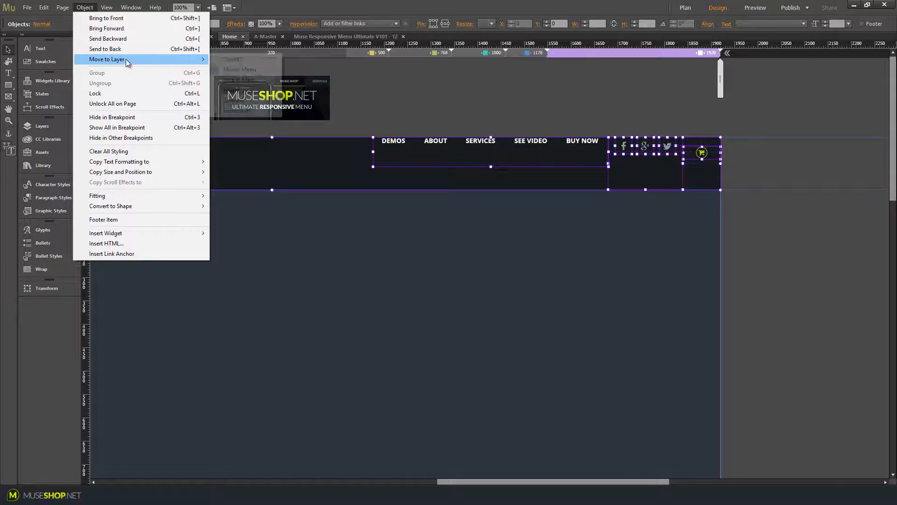
pyautogui.click(243, 69)
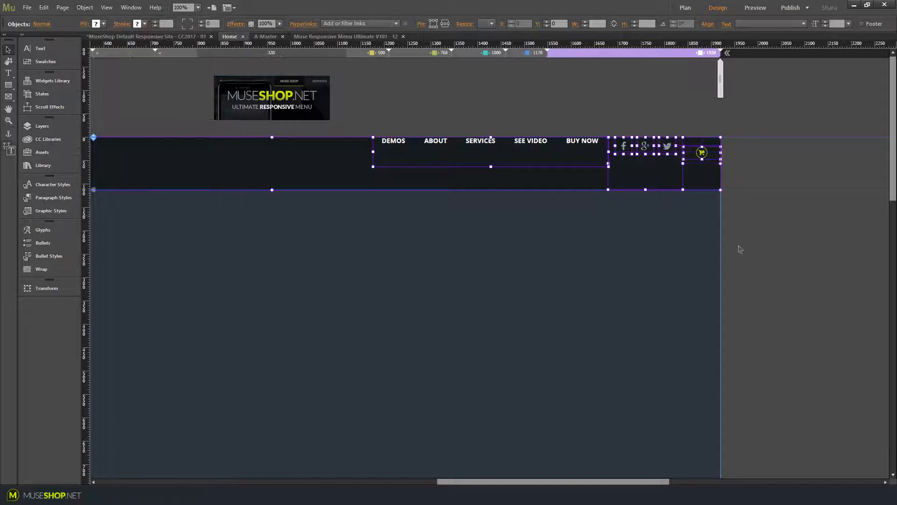
# Move the Component 1 widget item above the page to the Master Menu layer
pyautogui.click(713, 324)
pyautogui.moveTo(524, 481); pyautogui.dragTo(469, 463)
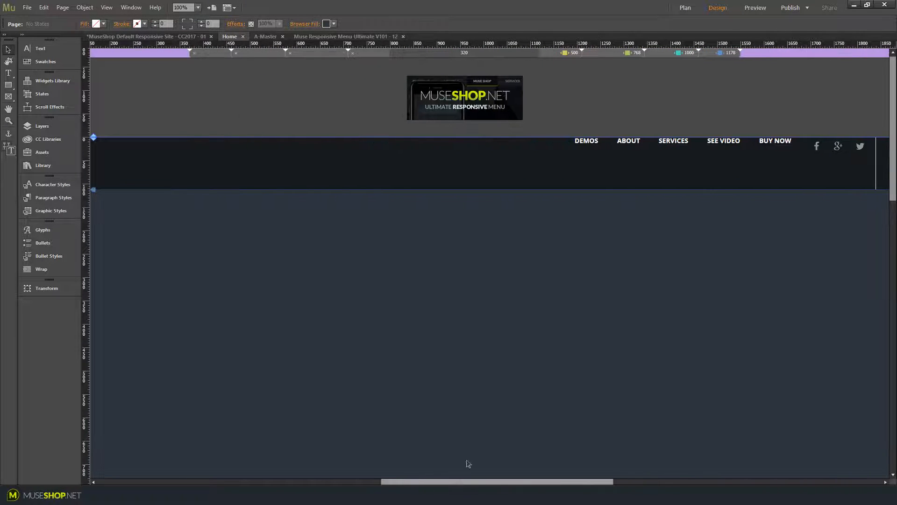
pyautogui.click(481, 96)
pyautogui.click(82, 7)
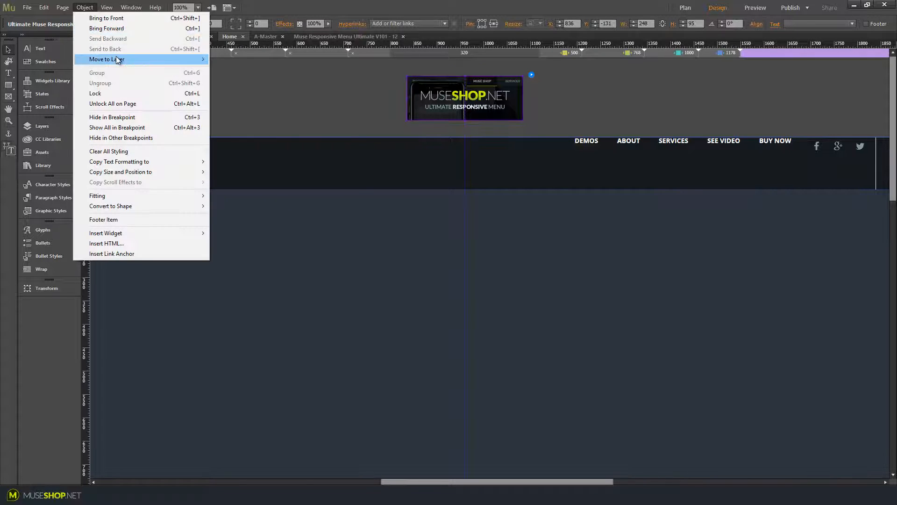
pyautogui.moveTo(116, 58)
pyautogui.click(221, 69)
pyautogui.click(382, 96)
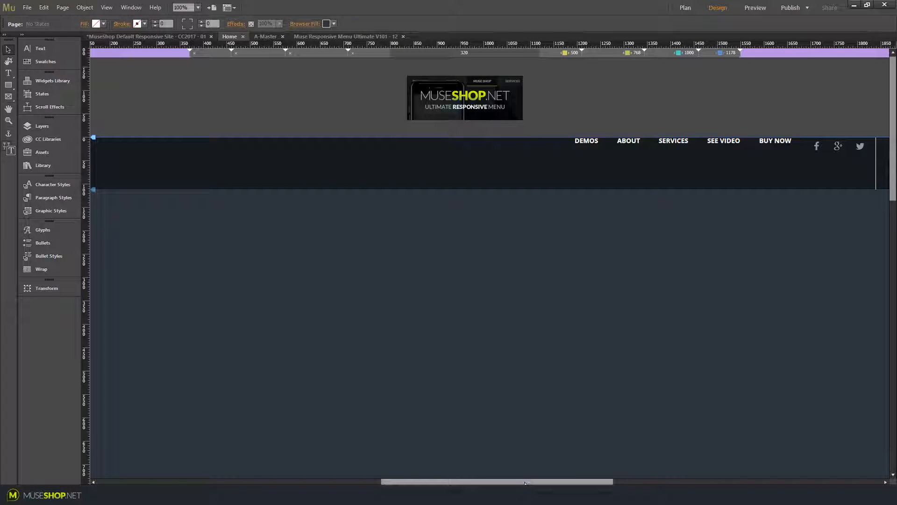
# Preview the page in the browser and hover over the desktop menu items to view their submenus
pyautogui.hotkey('ctrl', 'shift', 'e')
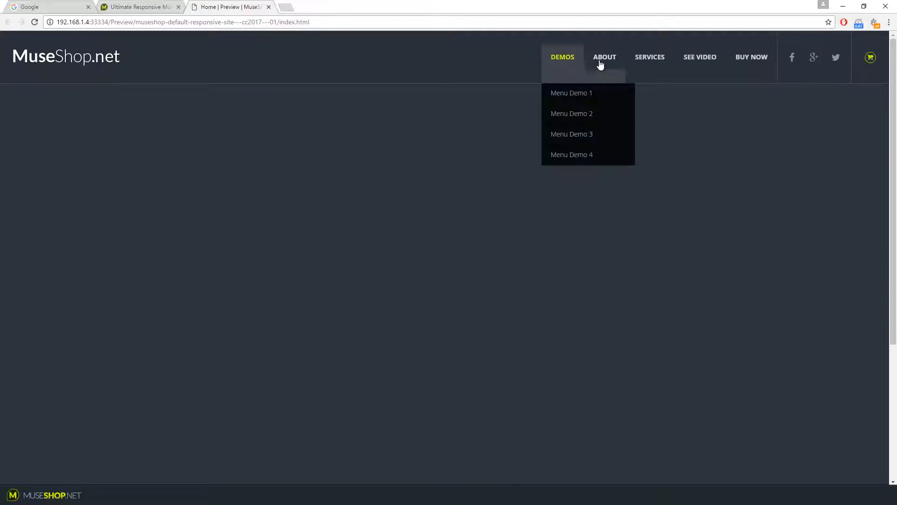
pyautogui.moveTo(611, 64)
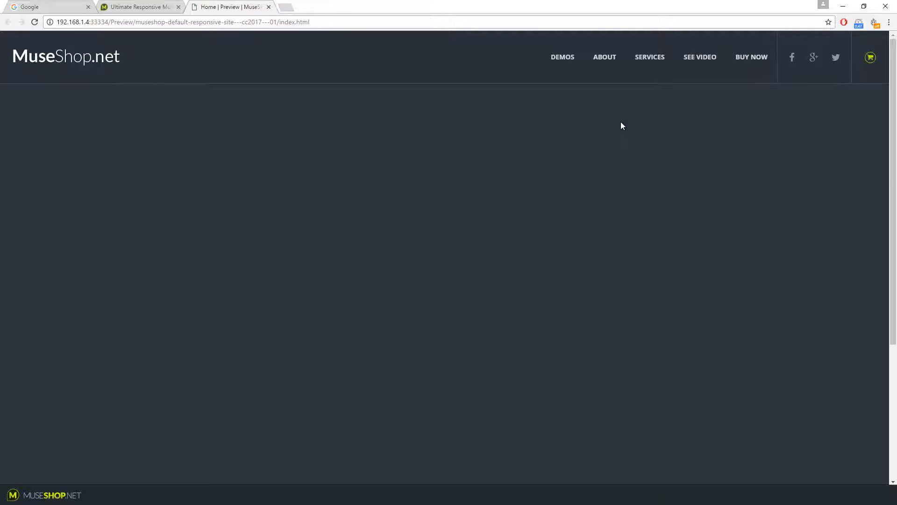
pyautogui.moveTo(563, 65)
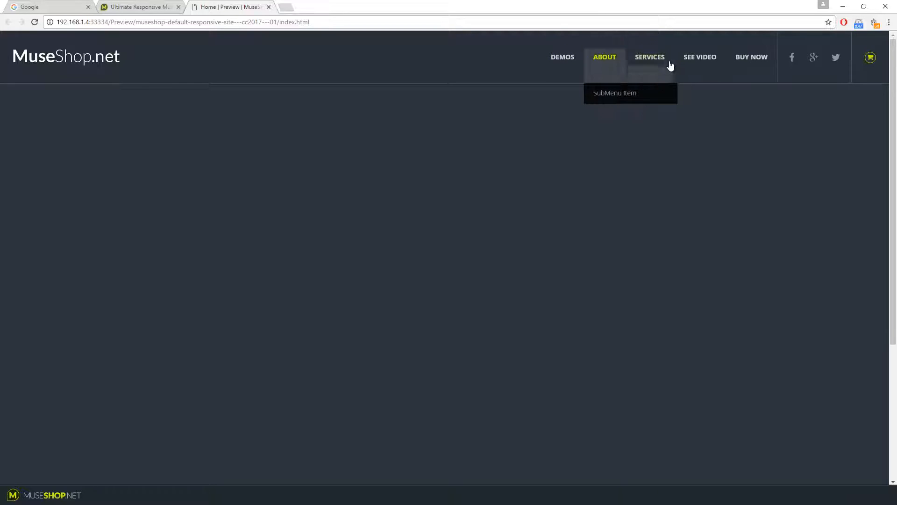
pyautogui.moveTo(708, 66)
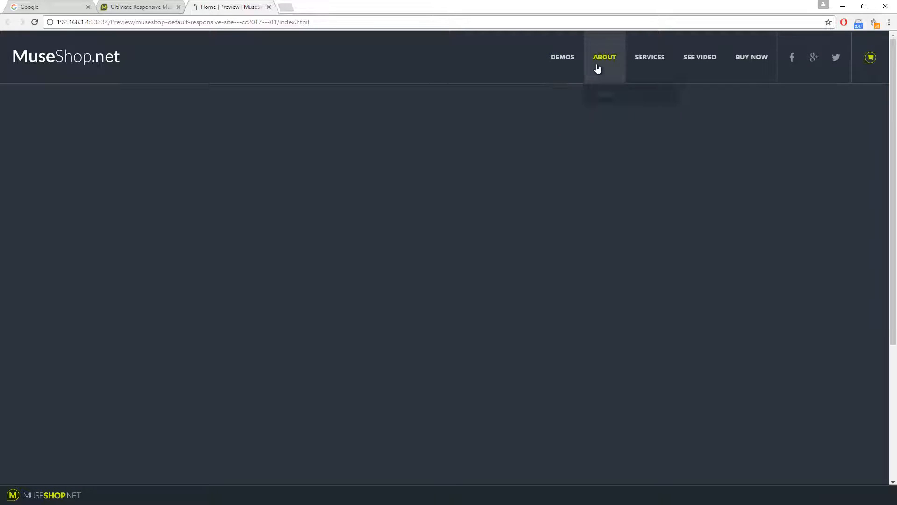
pyautogui.moveTo(649, 60)
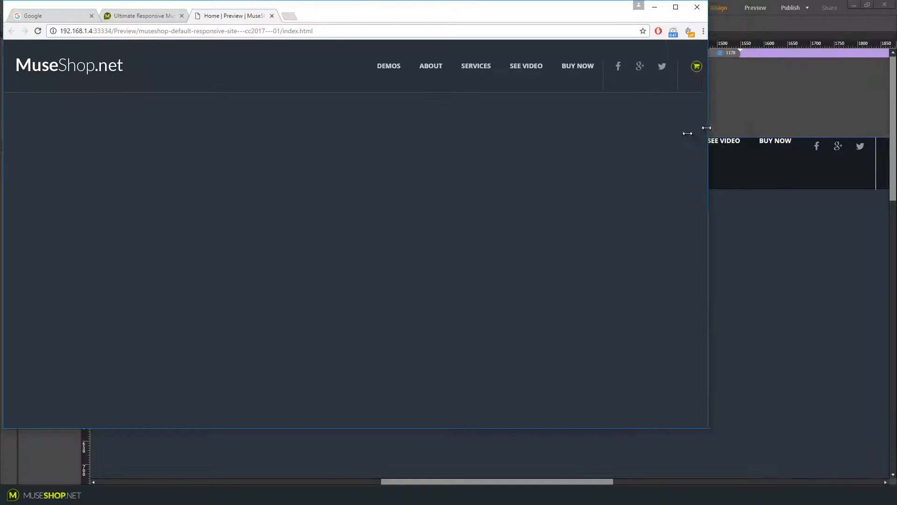
# Narrow the browser window to test the mobile menu, expanding and closing its submenus, and return to Muse
pyautogui.moveTo(706, 128); pyautogui.dragTo(210, 170)
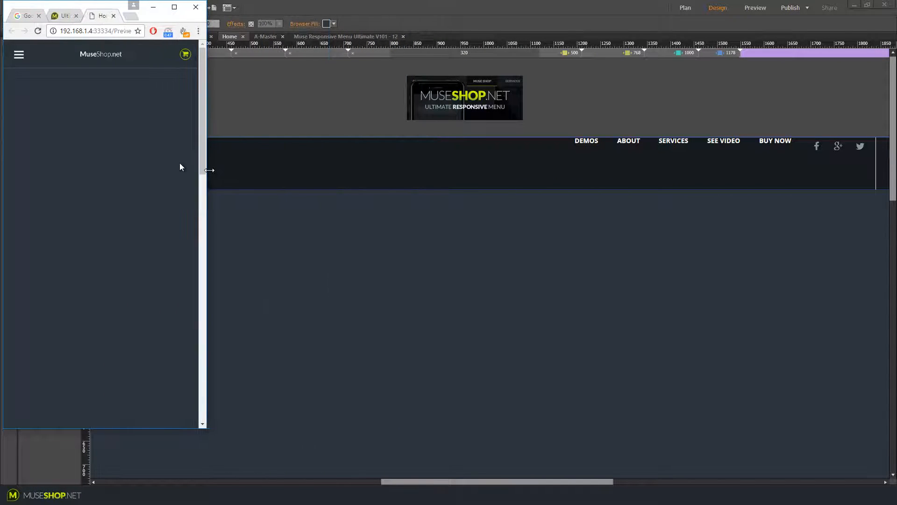
pyautogui.click(19, 54)
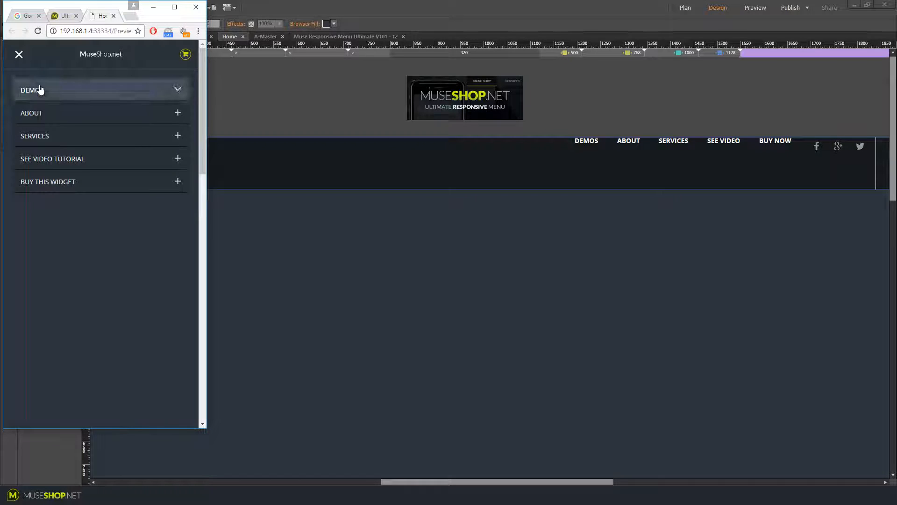
pyautogui.click(41, 90)
pyautogui.click(40, 92)
pyautogui.click(44, 119)
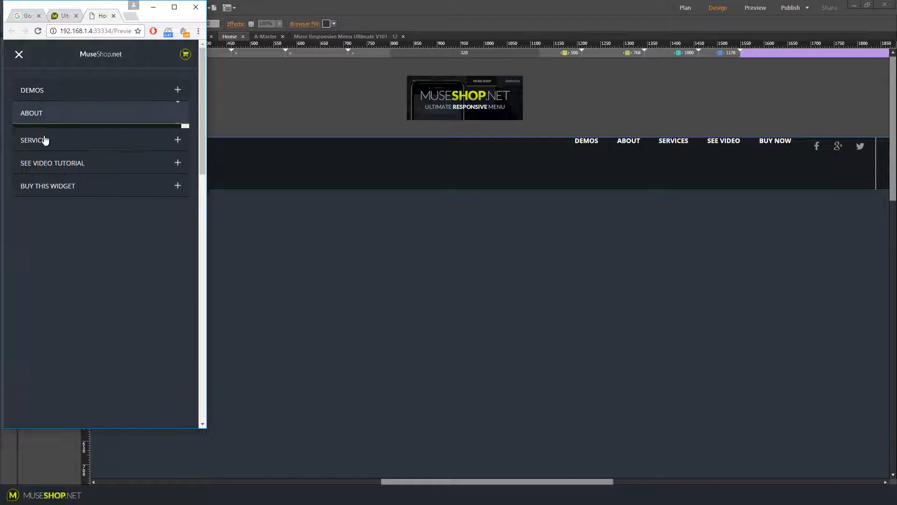
pyautogui.click(46, 160)
pyautogui.click(47, 199)
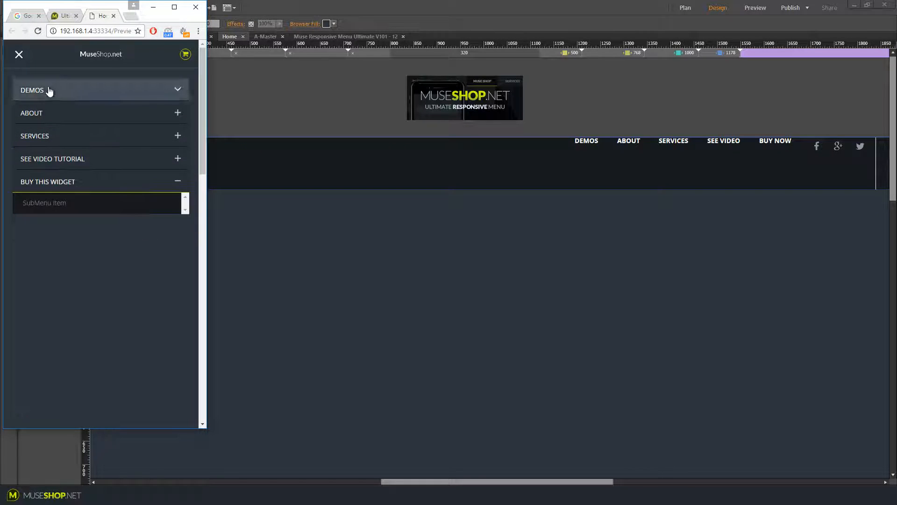
pyautogui.click(18, 56)
pyautogui.click(213, 63)
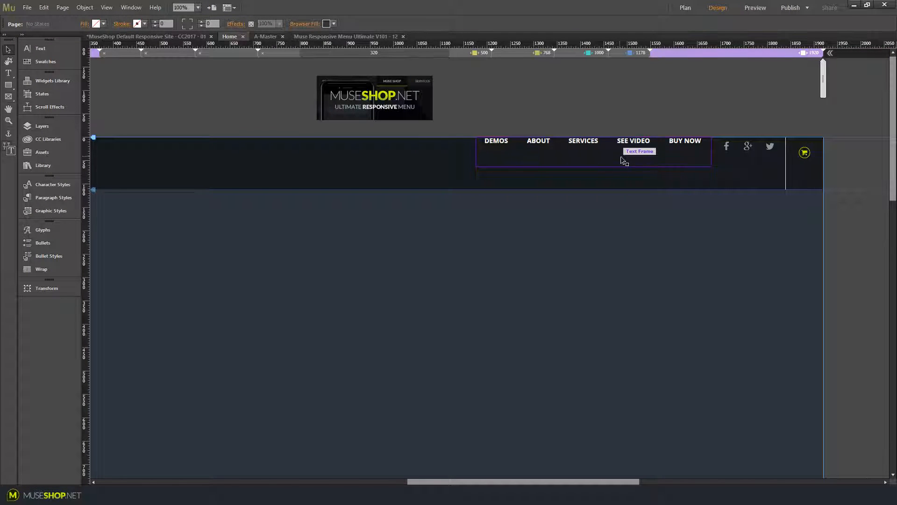
# Try to stretch the desktop menu's text frame down to about 632 px high, then undo it
pyautogui.click(623, 160)
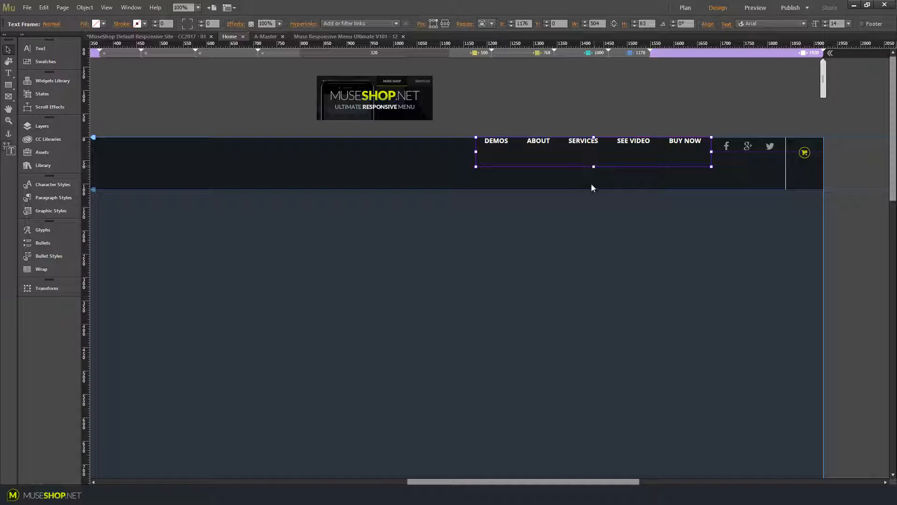
pyautogui.moveTo(593, 167); pyautogui.dragTo(596, 433)
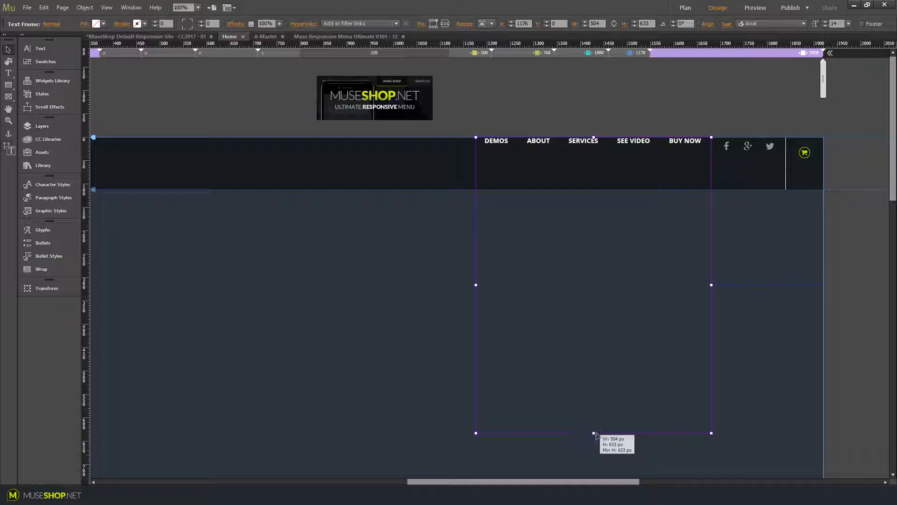
pyautogui.hotkey('ctrl', 'z')
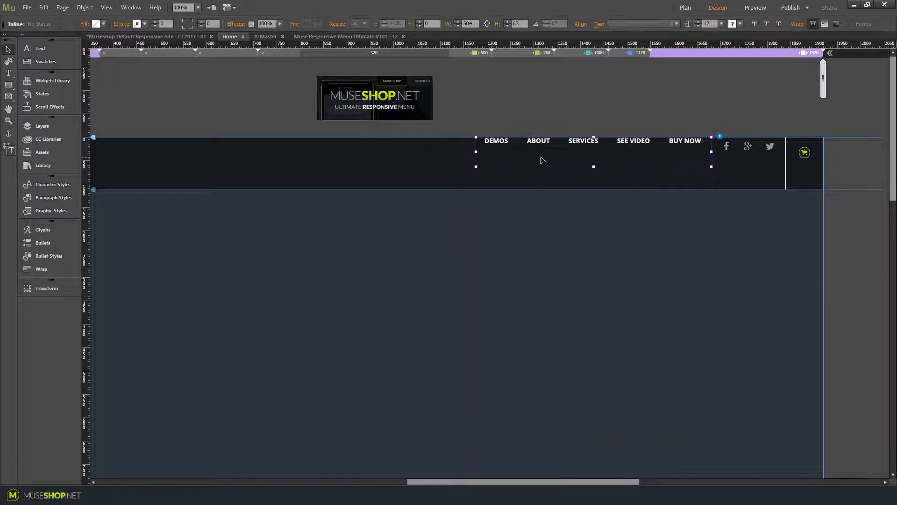
# Try to widen the desktop menu's text frame to the right, then undo the change
pyautogui.click(542, 160)
pyautogui.click(512, 157)
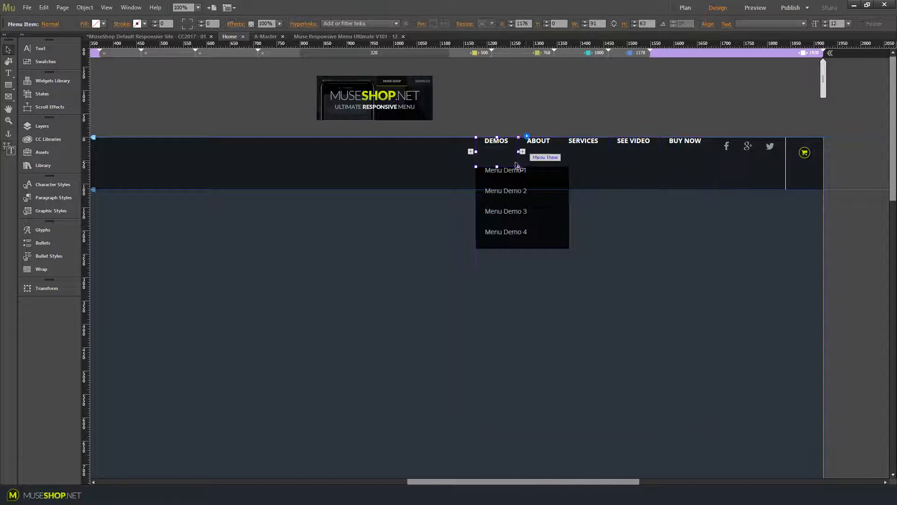
pyautogui.click(663, 192)
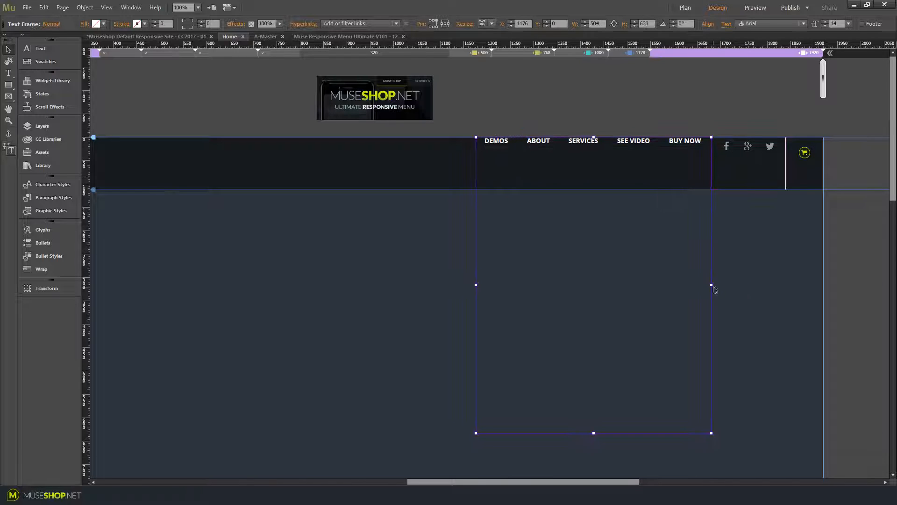
pyautogui.moveTo(712, 286); pyautogui.dragTo(804, 285)
pyautogui.hotkey('ctrl', 'z')
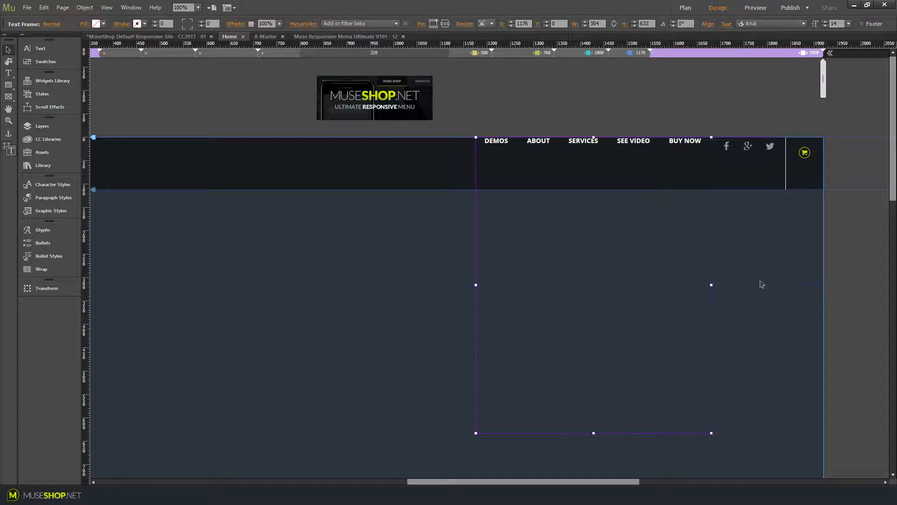
# Select each desktop menu item in turn to inspect its submenu contents
pyautogui.click(516, 149)
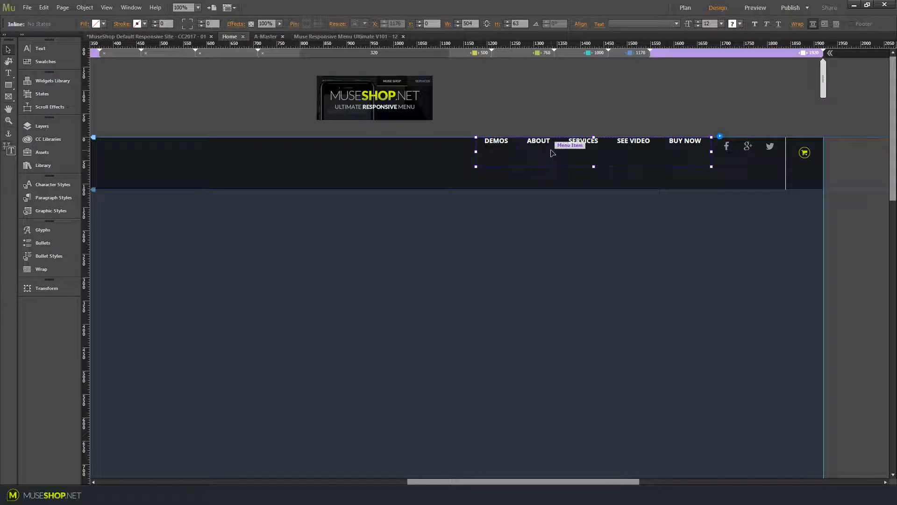
pyautogui.click(551, 150)
pyautogui.click(583, 151)
pyautogui.click(641, 149)
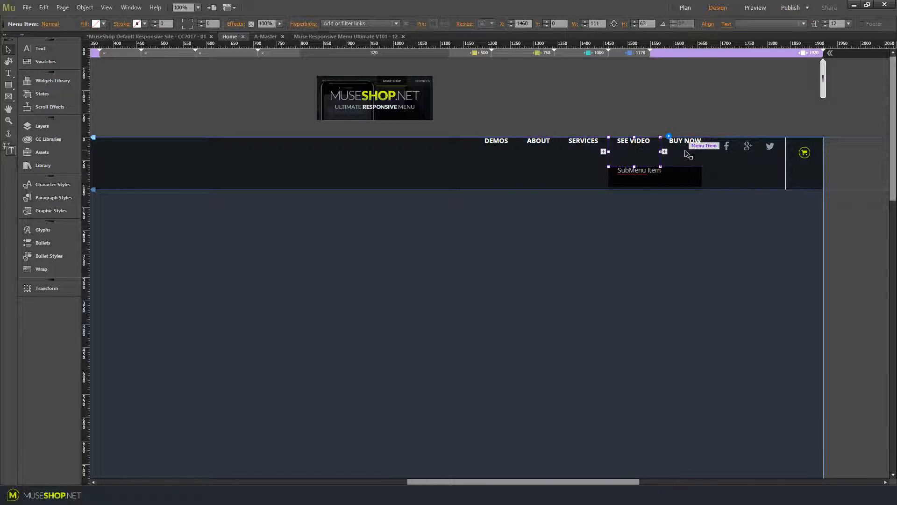
pyautogui.click(685, 154)
pyautogui.click(641, 150)
pyautogui.click(571, 154)
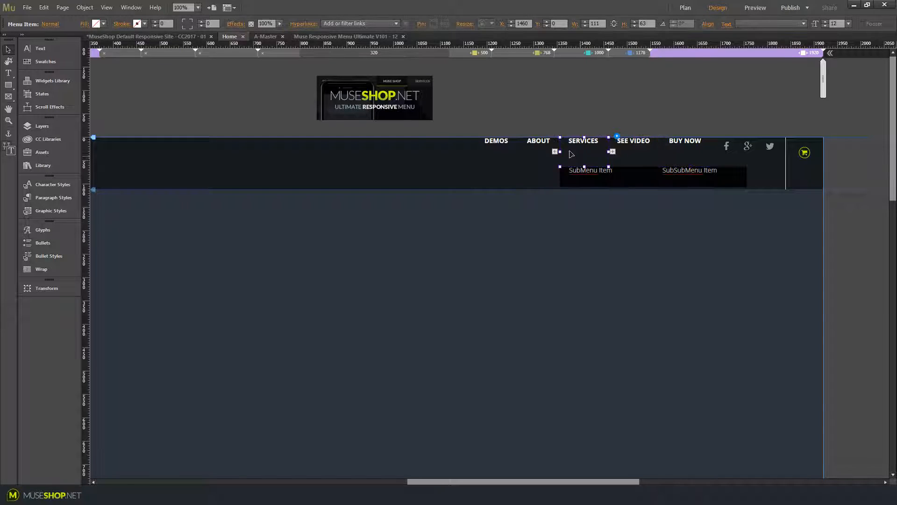
pyautogui.click(538, 157)
pyautogui.click(498, 161)
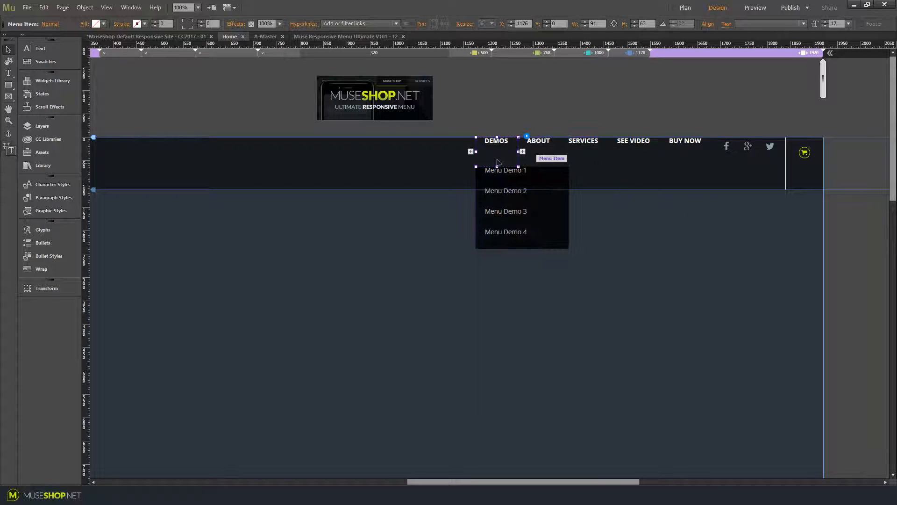
pyautogui.click(488, 184)
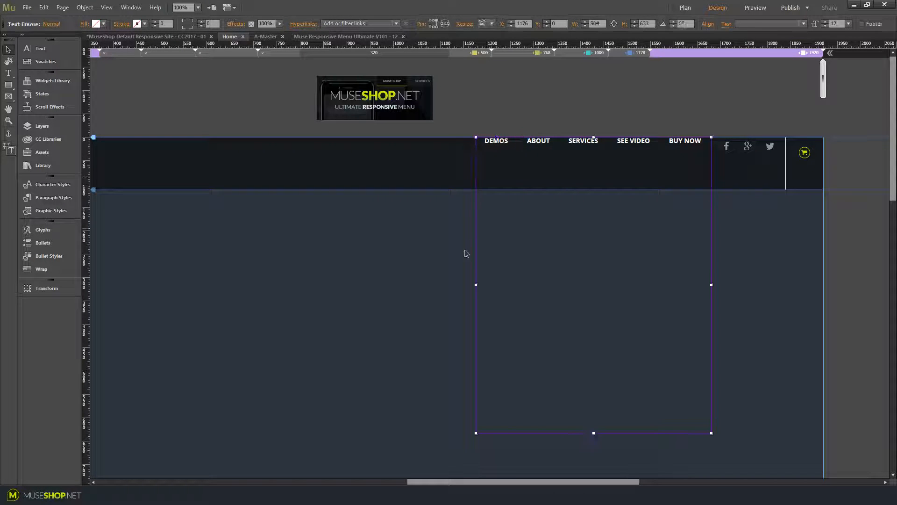
# Widen the desktop menu's text frame leftward to about 629 px and add a new menu item after BUY NOW
pyautogui.moveTo(476, 284); pyautogui.dragTo(417, 288)
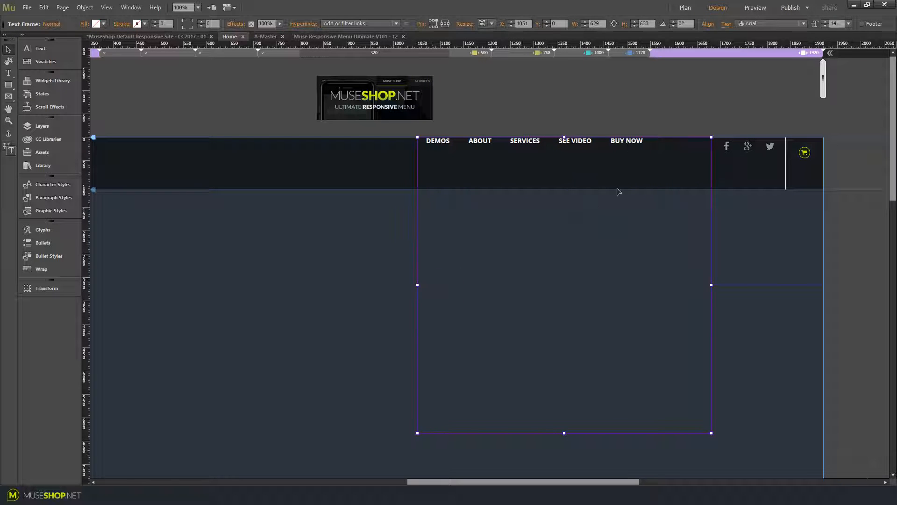
pyautogui.click(631, 151)
pyautogui.click(631, 151)
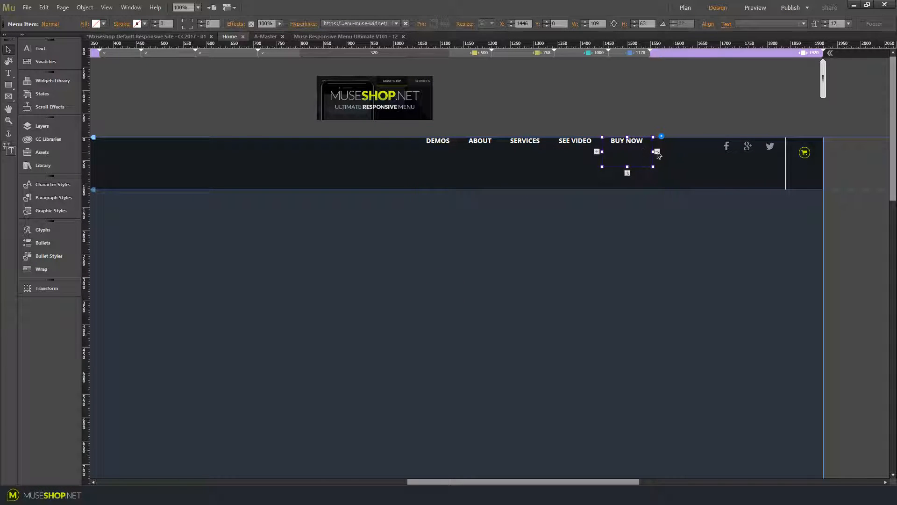
pyautogui.click(657, 151)
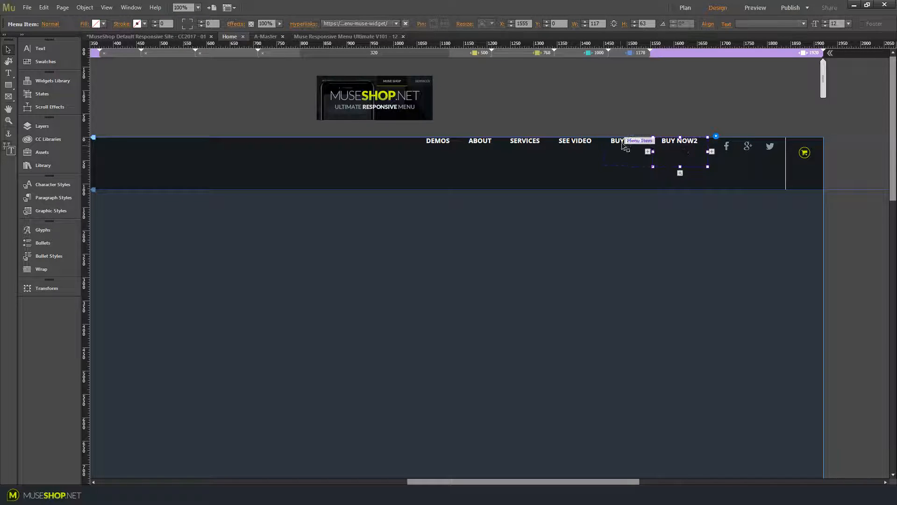
# Rename the BUY NOW menu item to CONTACT
pyautogui.click(639, 147)
pyautogui.click(639, 145)
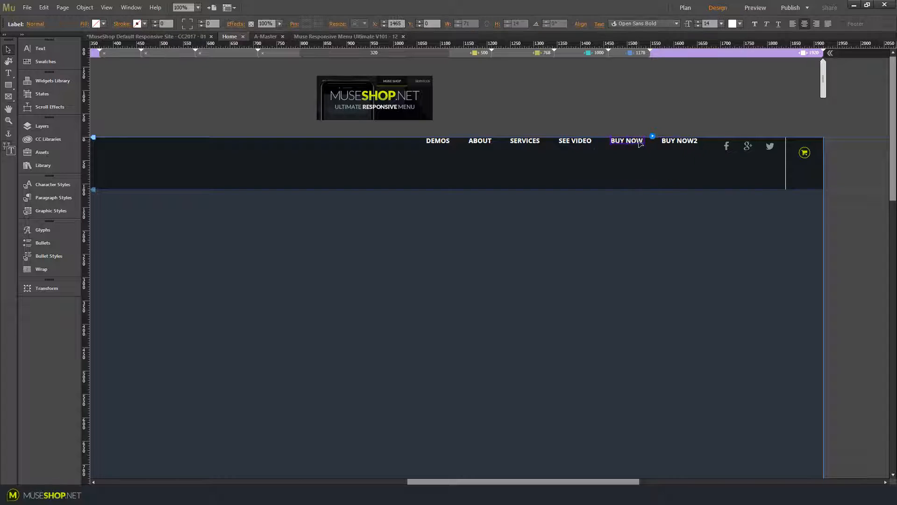
pyautogui.doubleClick(640, 142)
pyautogui.moveTo(643, 140); pyautogui.dragTo(425, 134)
pyautogui.write('CONTACT')
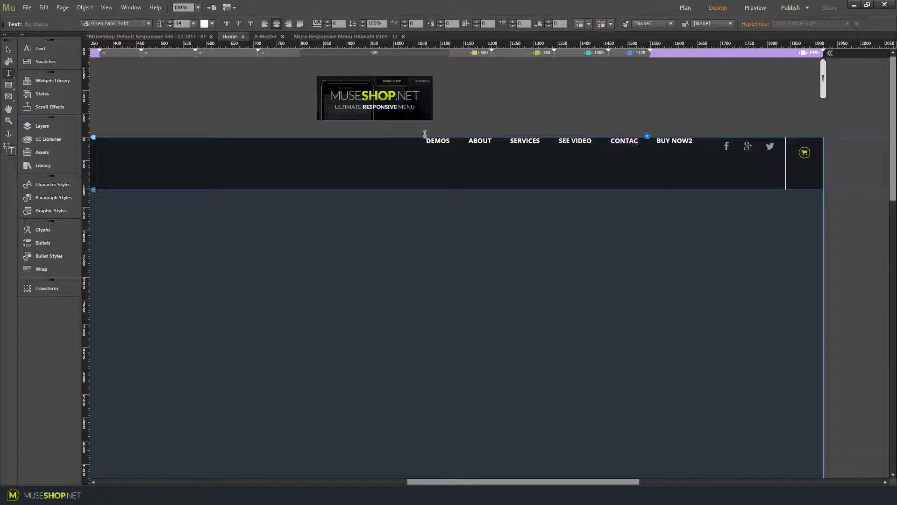
# Add a second submenu item below the first one in the SERVICES submenu
pyautogui.click(623, 152)
pyautogui.click(624, 152)
pyautogui.click(626, 148)
pyautogui.click(621, 150)
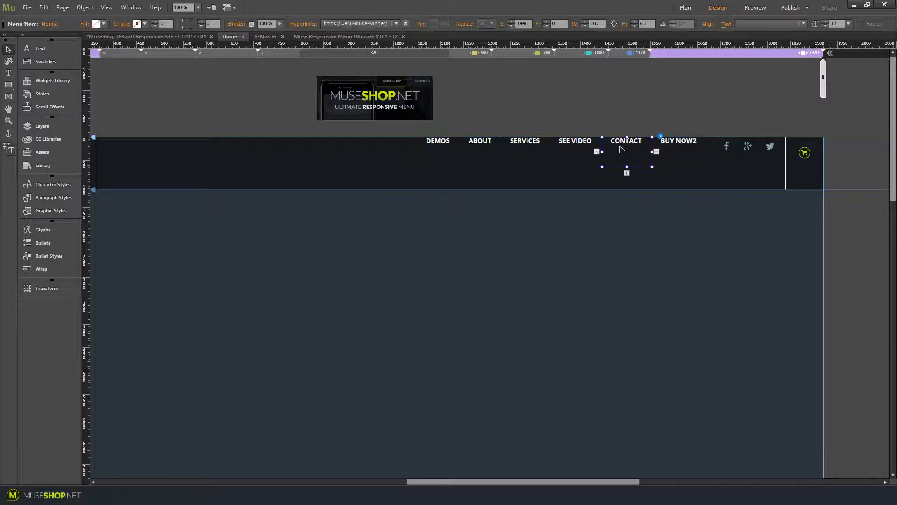
pyautogui.click(579, 154)
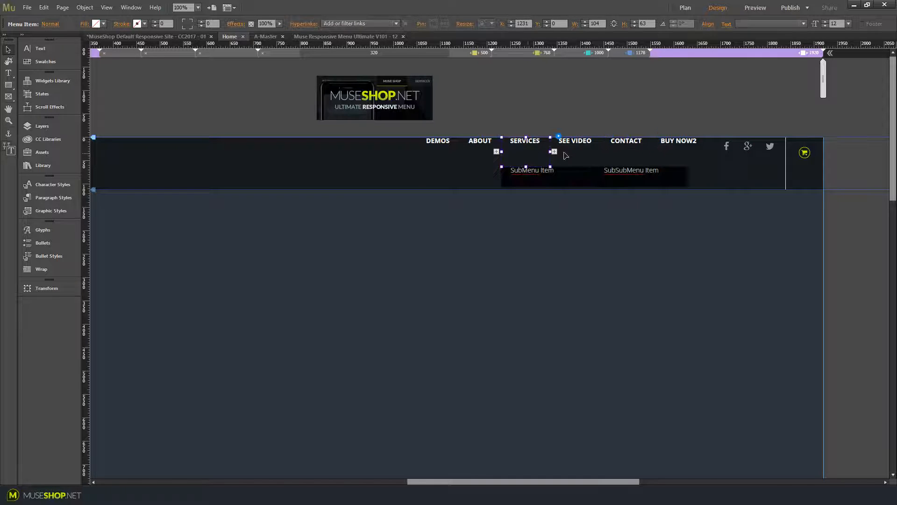
pyautogui.click(532, 157)
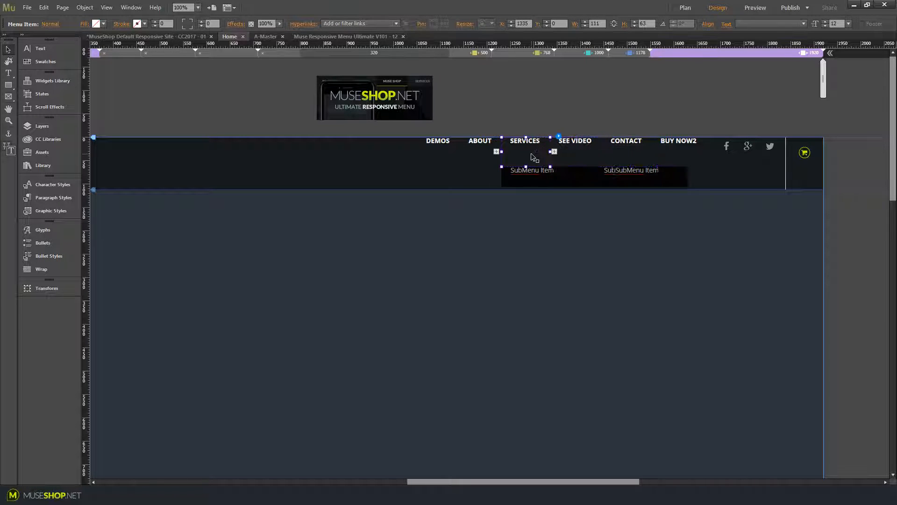
pyautogui.click(541, 182)
pyautogui.click(540, 183)
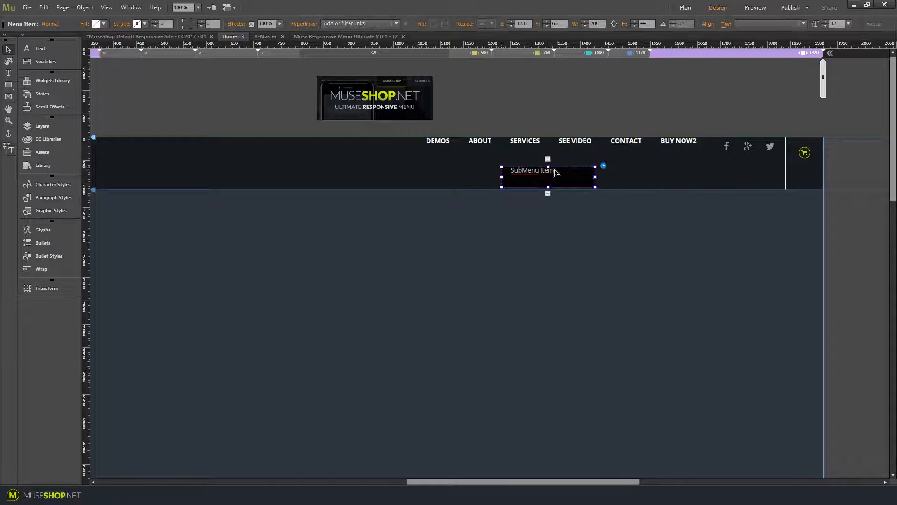
pyautogui.click(547, 193)
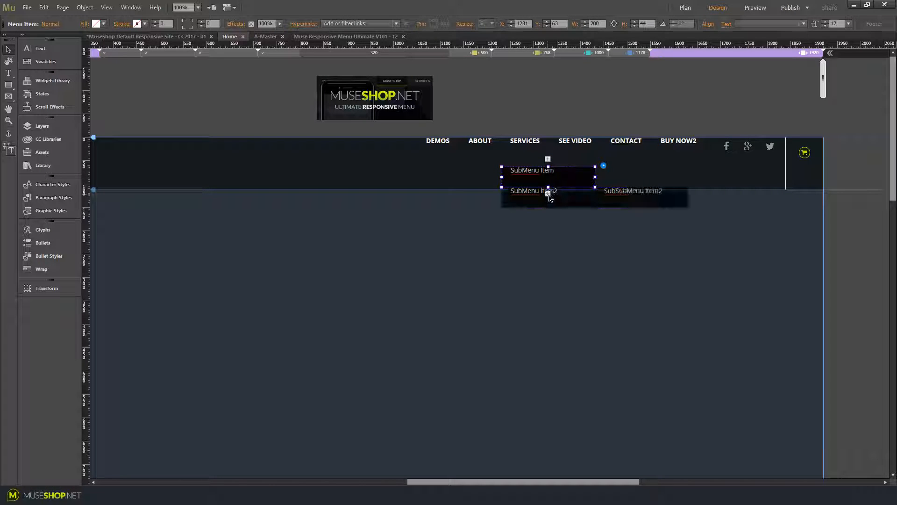
pyautogui.click(588, 200)
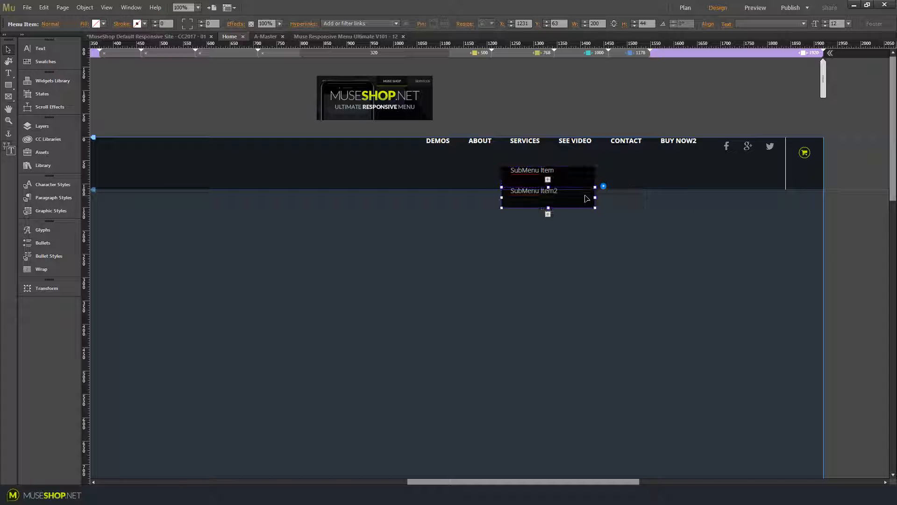
pyautogui.click(619, 202)
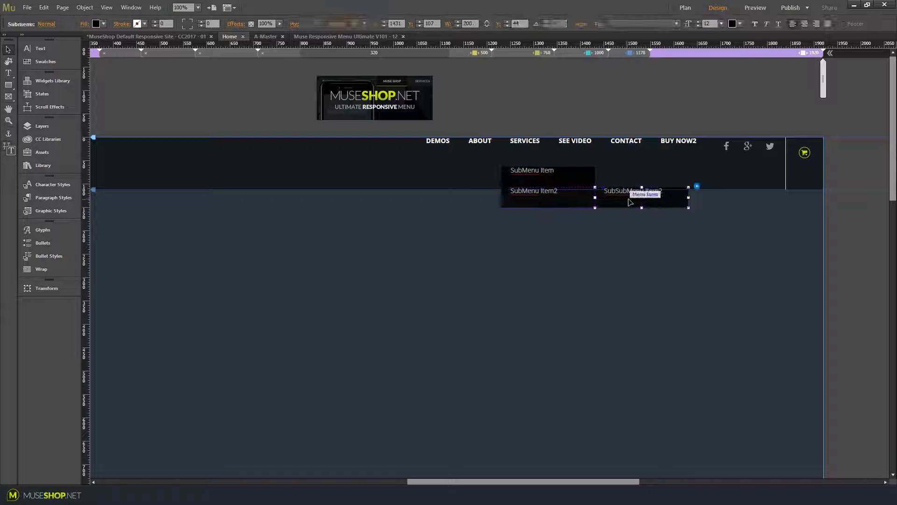
# Inspect the SERVICES and DEMOS submenus, then select the whole responsive menu widget
pyautogui.click(523, 149)
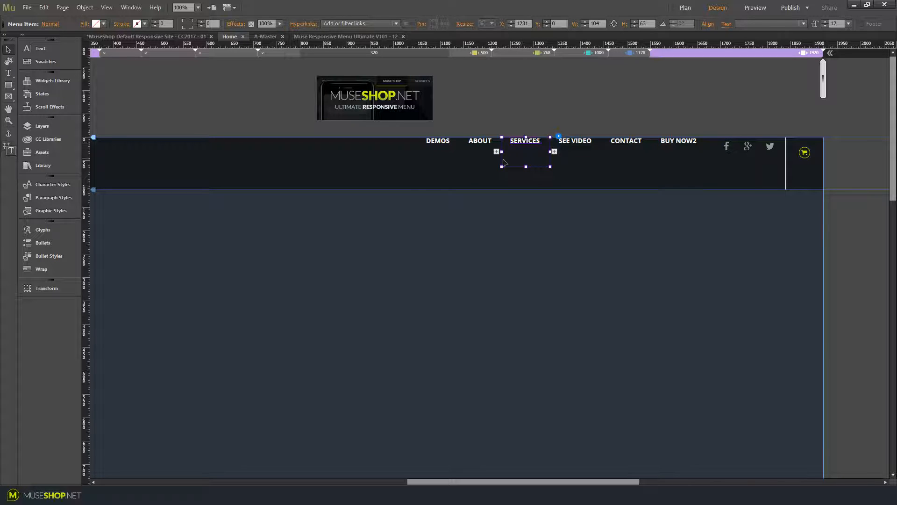
pyautogui.click(441, 156)
pyautogui.click(441, 179)
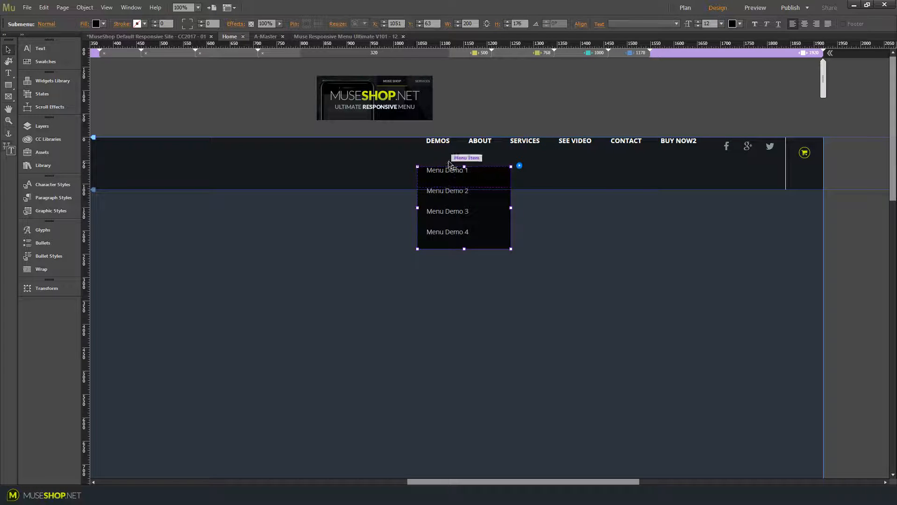
pyautogui.click(605, 200)
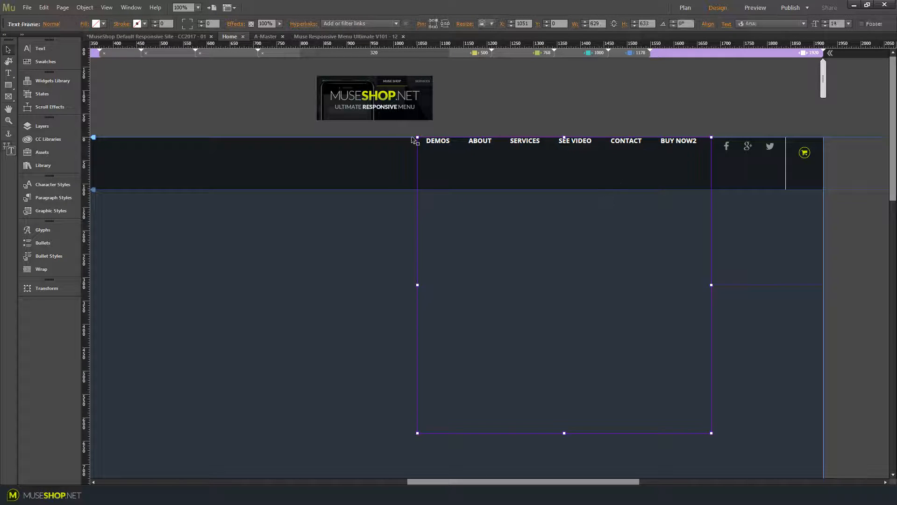
pyautogui.click(432, 91)
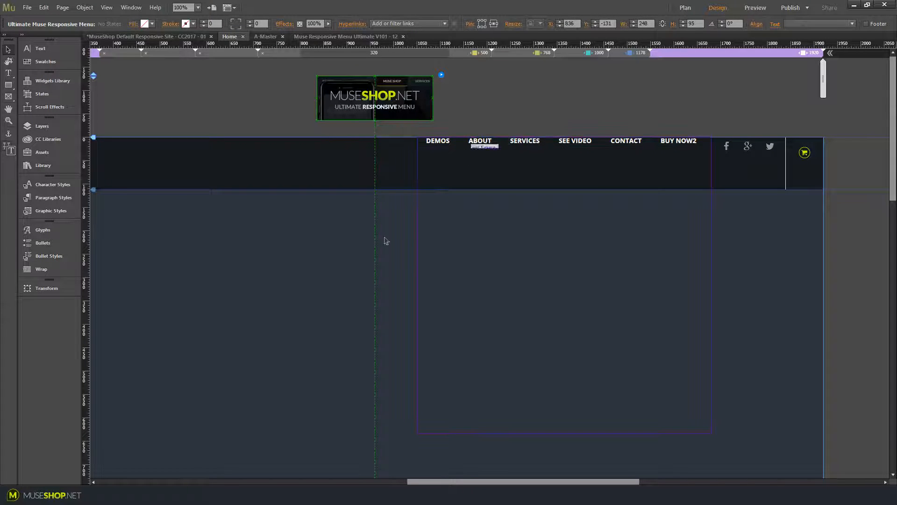
# Preview the page in the browser, scroll to test the sticky desktop menu, and return to Muse
pyautogui.hotkey('ctrl', 'shift', 'e')
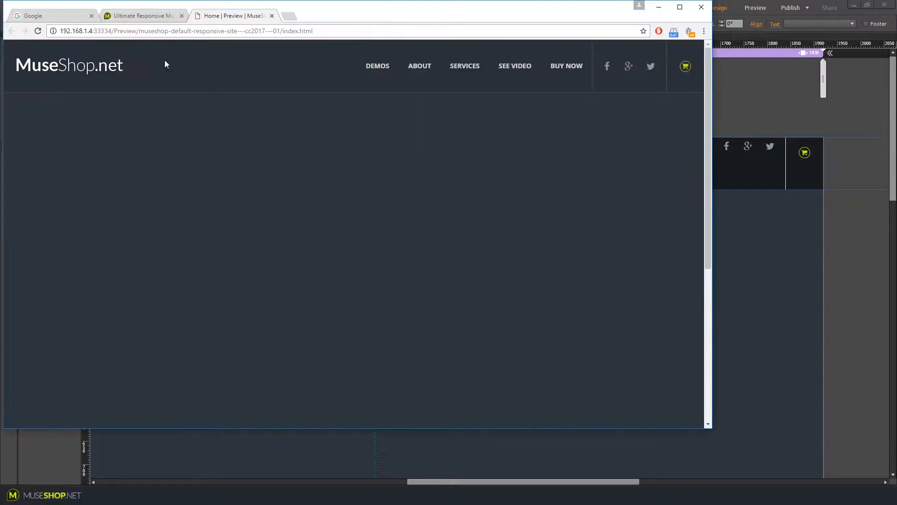
pyautogui.click(149, 15)
pyautogui.click(220, 15)
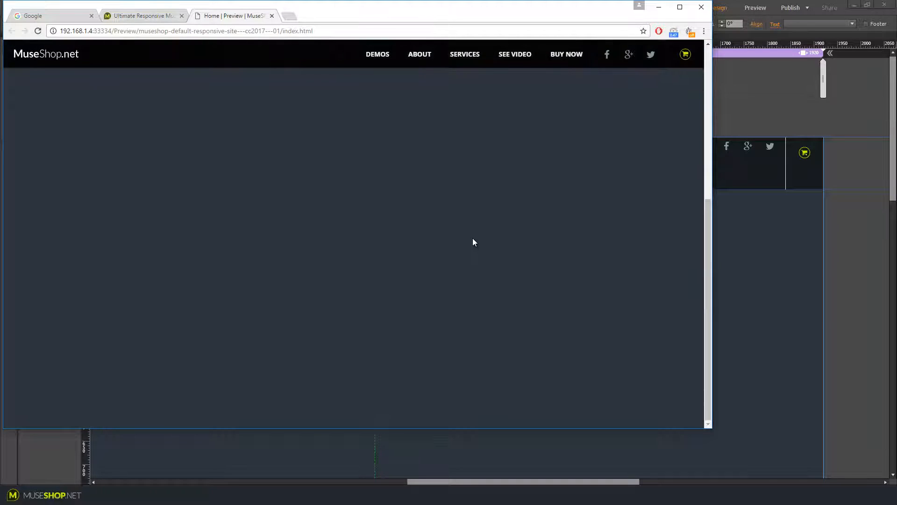
pyautogui.scroll(6, 472, 238)
pyautogui.scroll(-6, 486, 229)
pyautogui.scroll(6, 487, 229)
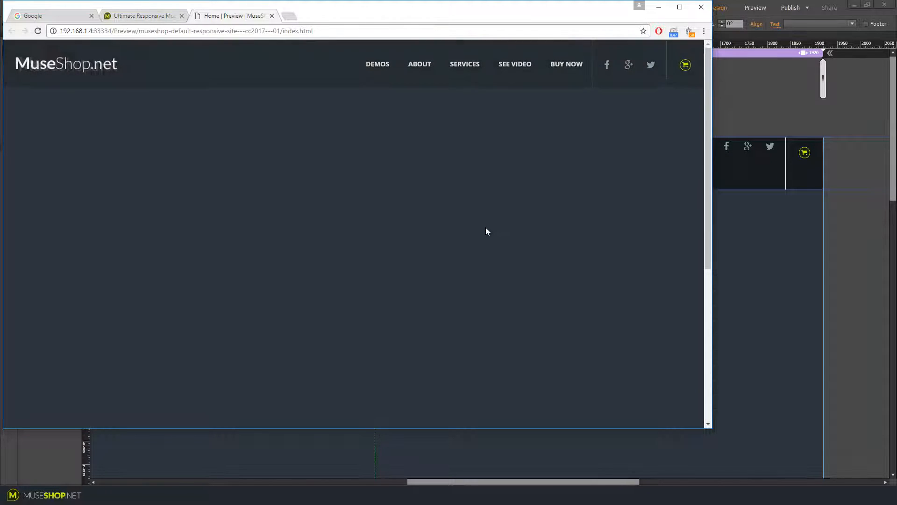
pyautogui.scroll(-6, 537, 173)
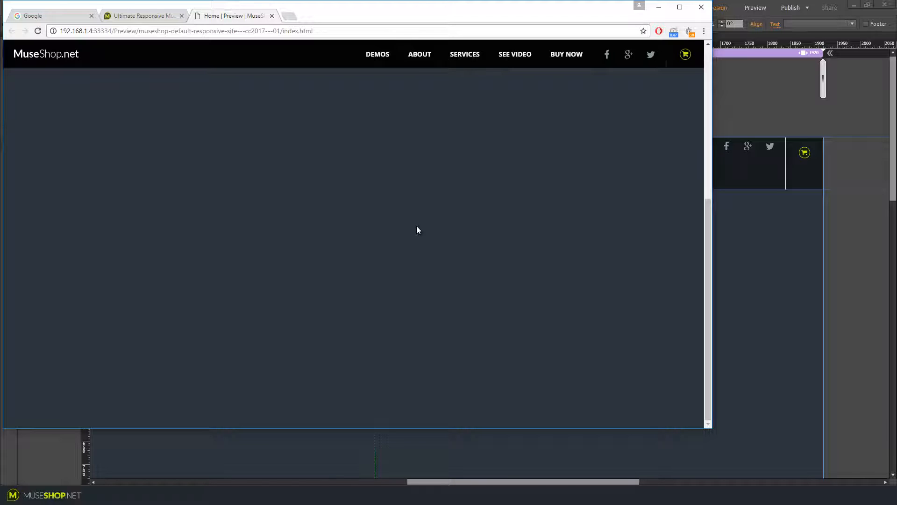
pyautogui.scroll(10, 423, 236)
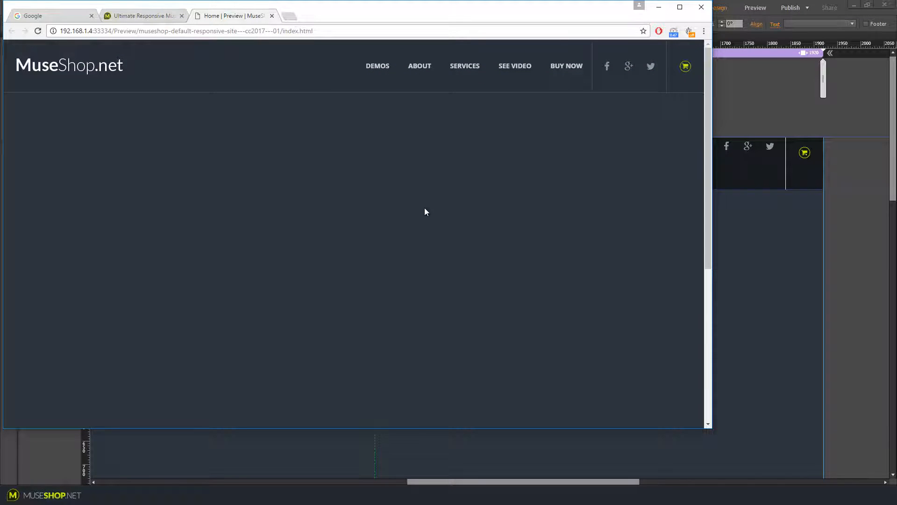
pyautogui.scroll(-5, 424, 214)
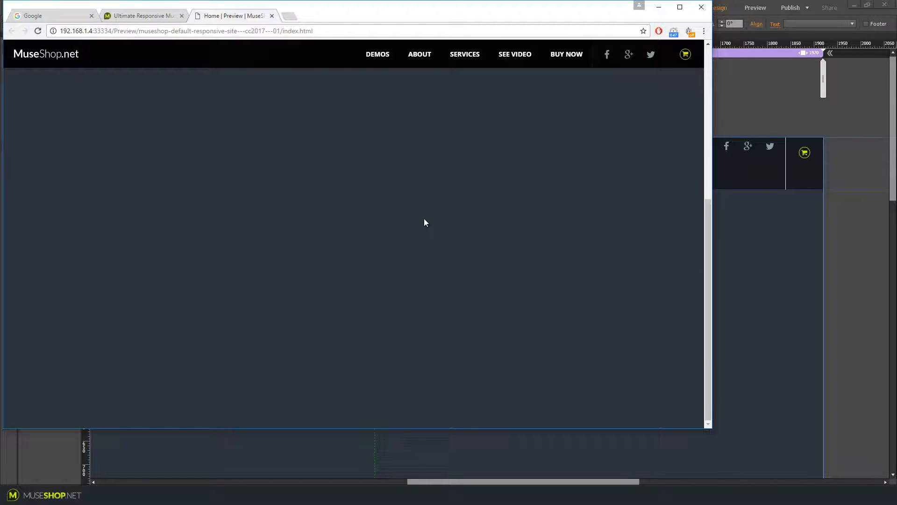
pyautogui.hotkey('alt', 'Tab')
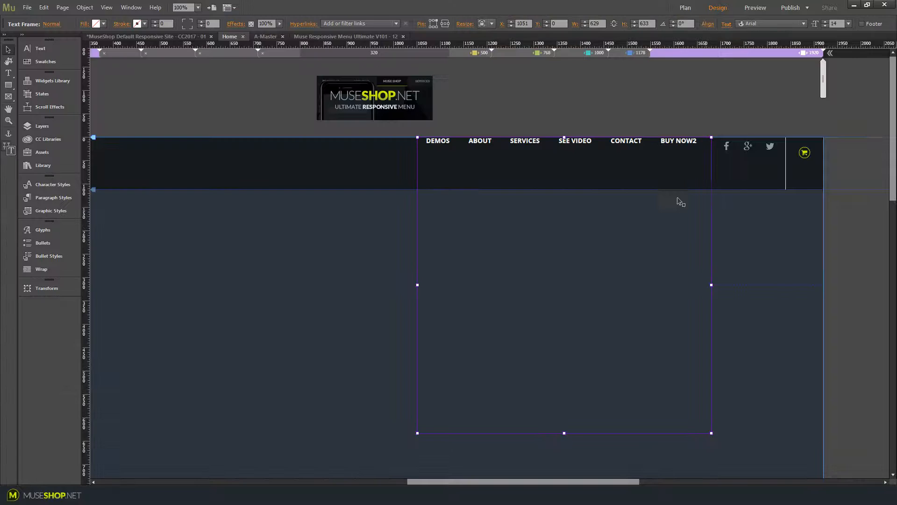
# Resize the desktop menu's text frame to about 619 px wide and 63 px high to fit the menu
pyautogui.click(653, 158)
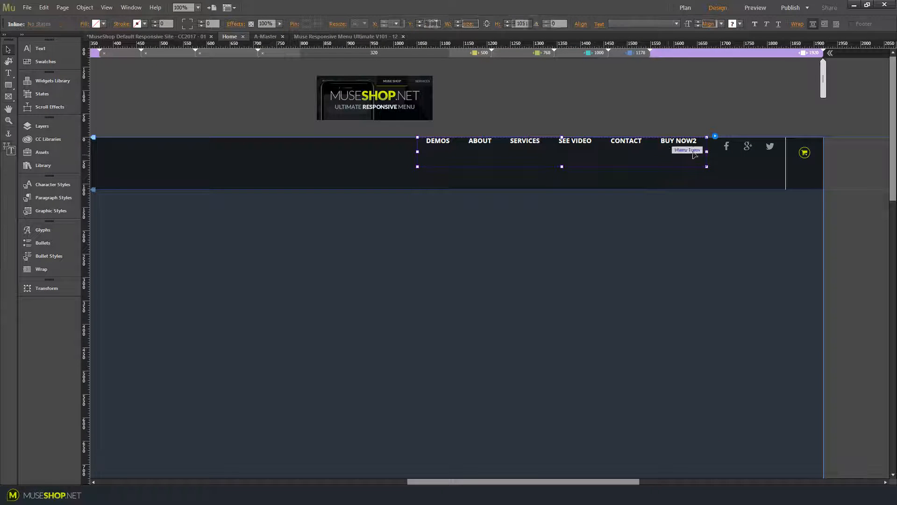
pyautogui.click(468, 23)
pyautogui.click(537, 226)
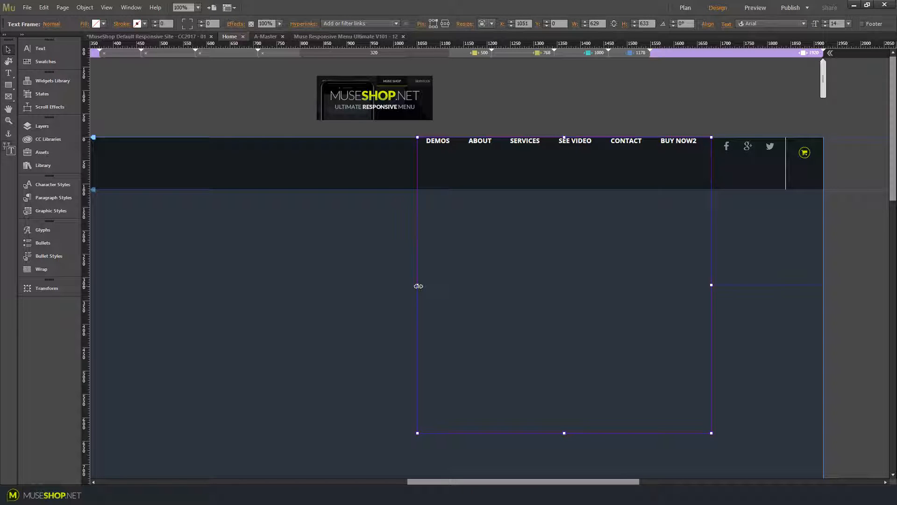
pyautogui.moveTo(418, 286); pyautogui.dragTo(422, 285)
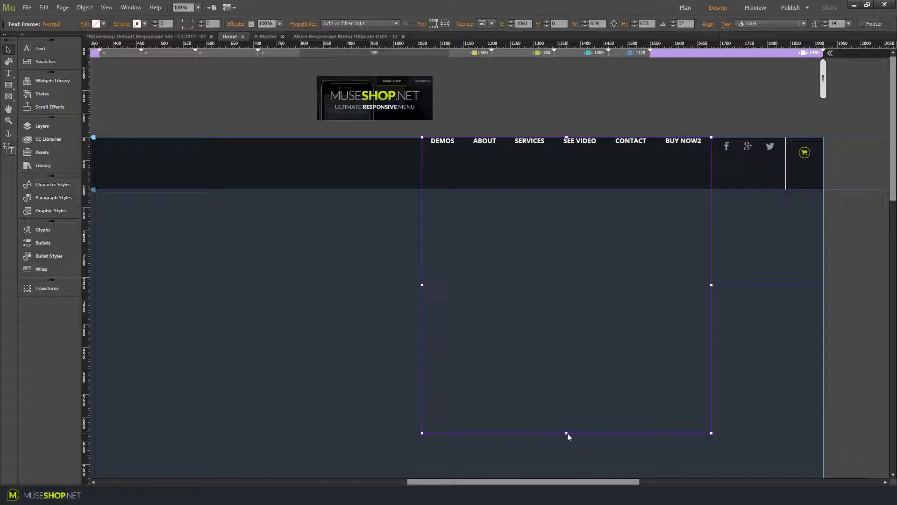
pyautogui.moveTo(567, 433); pyautogui.dragTo(584, 157)
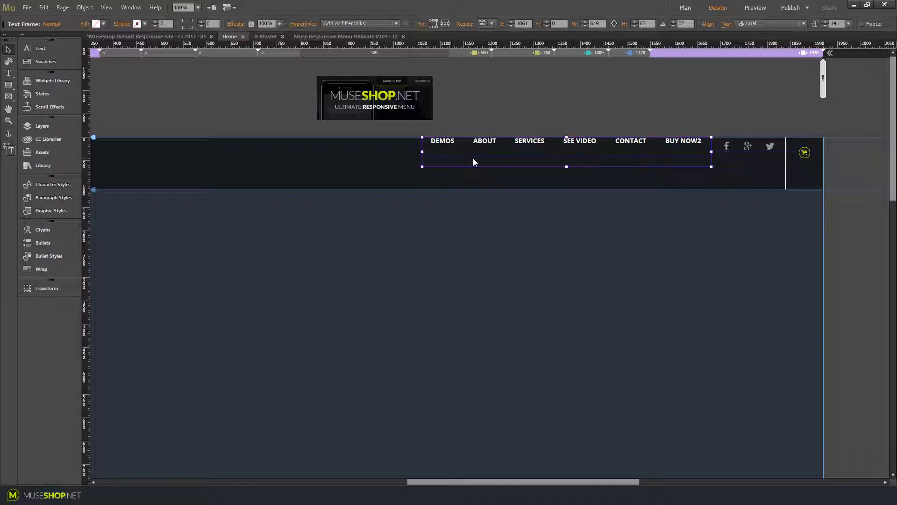
# At the 1176 px breakpoint, widen the menu text frame leftward so the menu items fit before the social icons
pyautogui.click(628, 54)
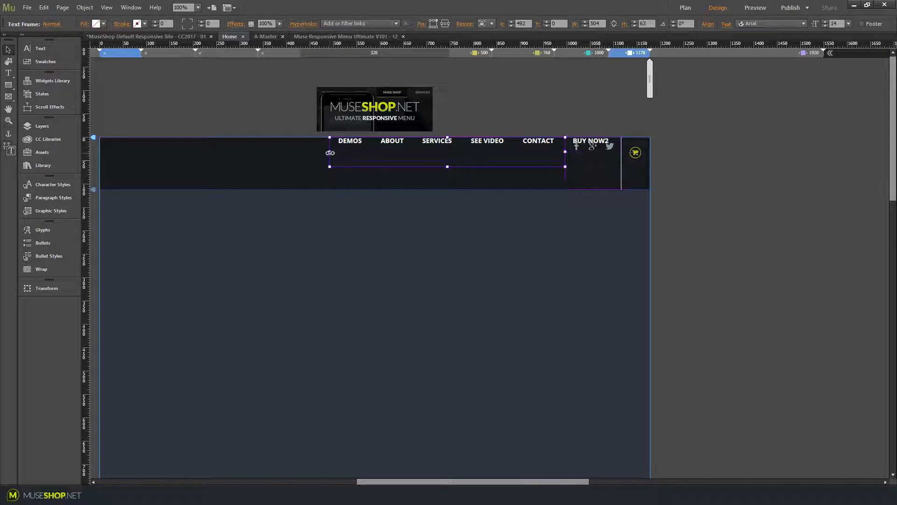
pyautogui.moveTo(330, 152); pyautogui.dragTo(251, 153)
pyautogui.moveTo(405, 168); pyautogui.dragTo(410, 263)
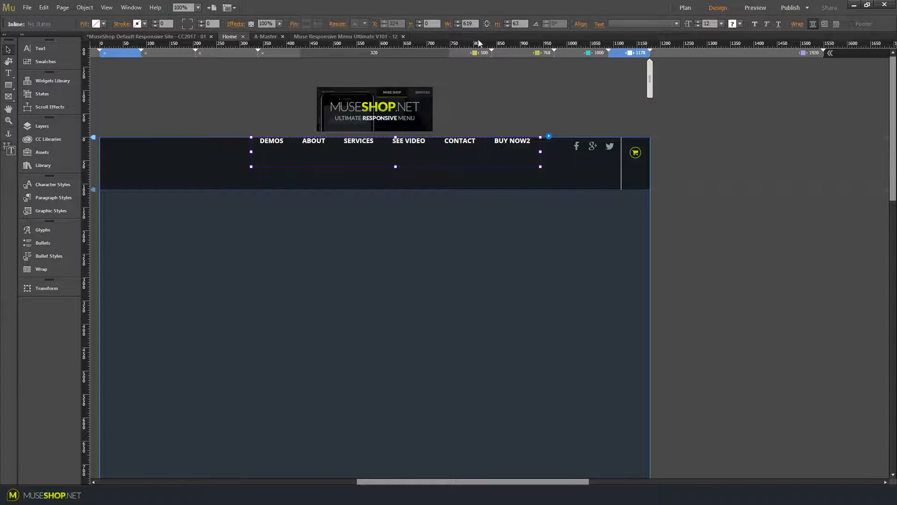
pyautogui.click(463, 215)
pyautogui.moveTo(273, 204); pyautogui.dragTo(275, 200)
pyautogui.moveTo(420, 264); pyautogui.dragTo(436, 164)
# Switch between the 1000 px and 1920 px breakpoints to compare the menu layouts
pyautogui.click(579, 53)
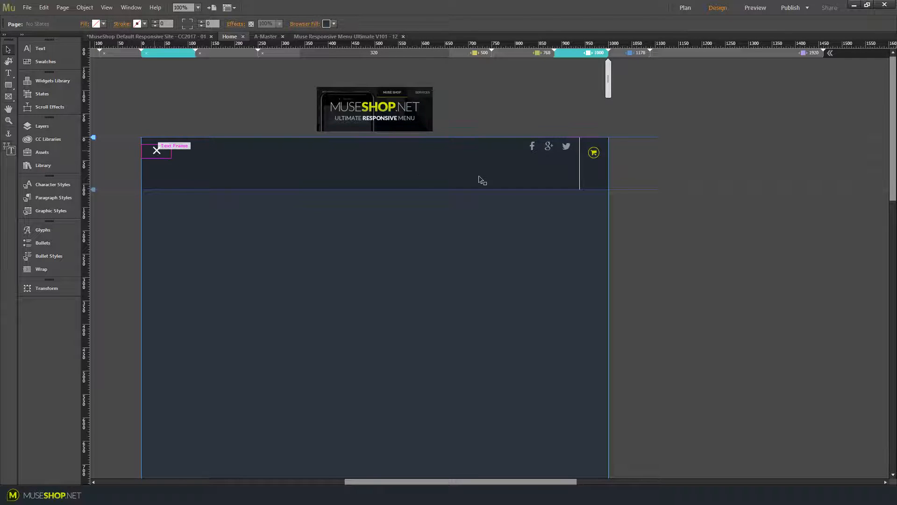
pyautogui.click(732, 58)
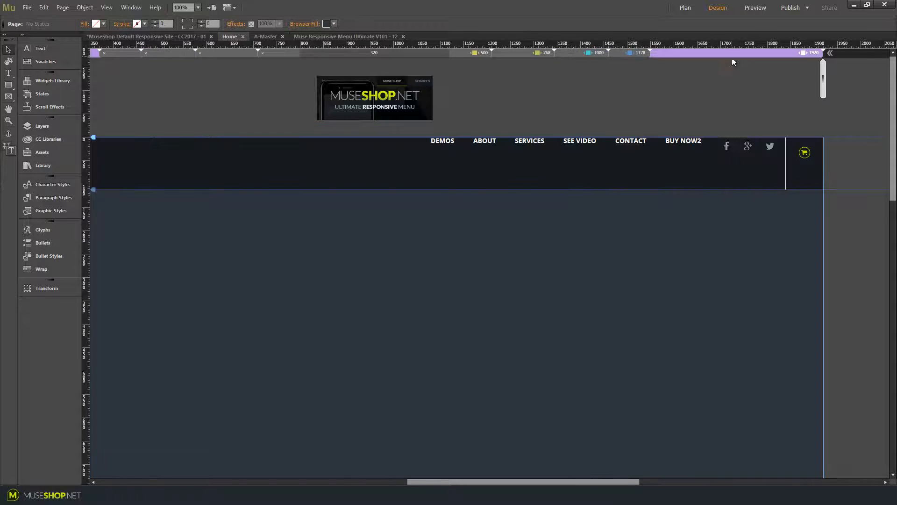
pyautogui.click(617, 160)
pyautogui.click(718, 129)
pyautogui.click(573, 55)
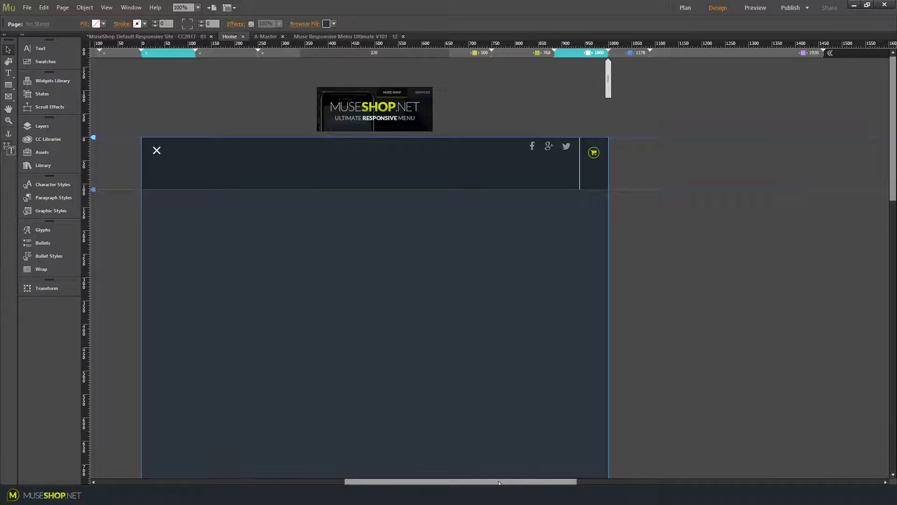
# Resize the close-icon text frame to a width of 2000 px
pyautogui.moveTo(520, 481); pyautogui.dragTo(462, 482)
pyautogui.click(357, 157)
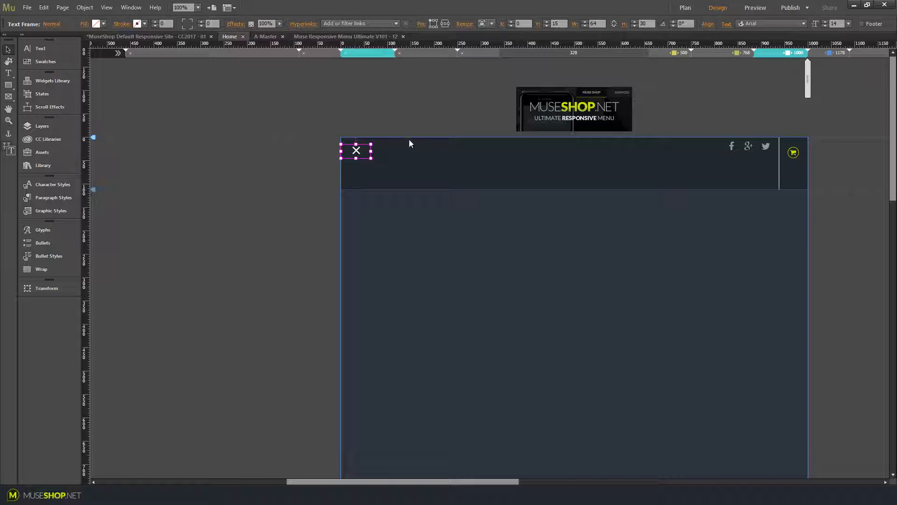
pyautogui.click(592, 23)
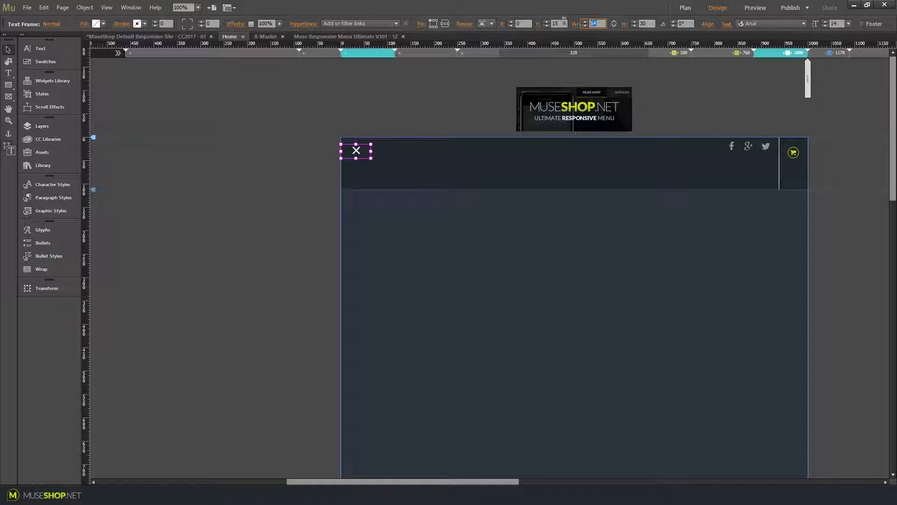
pyautogui.click(649, 24)
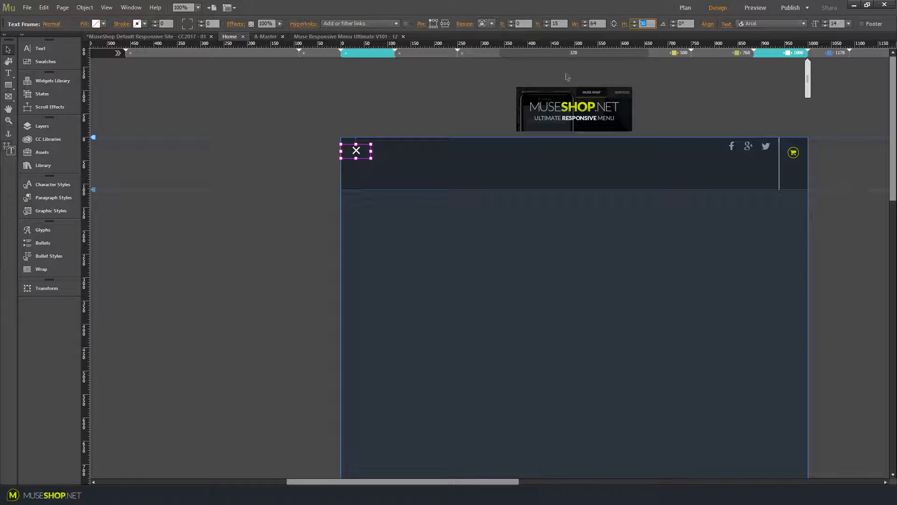
pyautogui.write('64')
pyautogui.moveTo(598, 22); pyautogui.dragTo(585, 22)
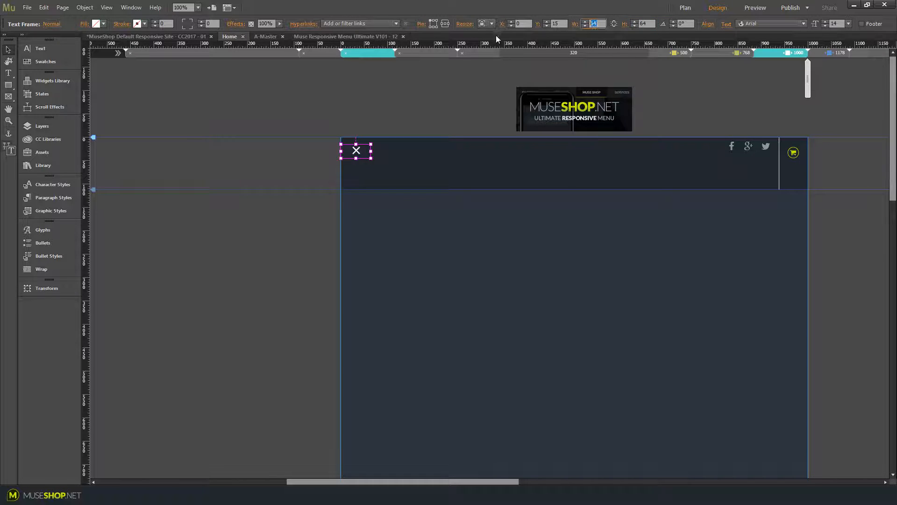
pyautogui.write('2000')
pyautogui.press('Tab')
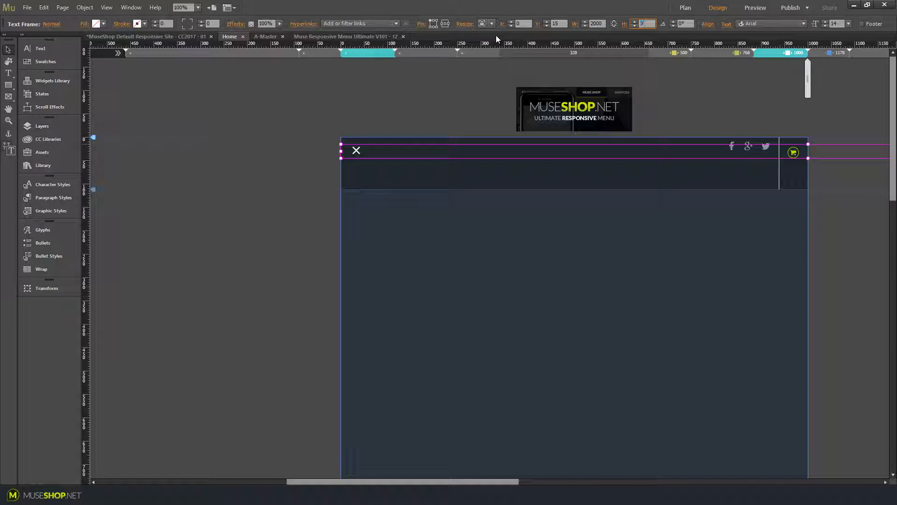
pyautogui.press('Return')
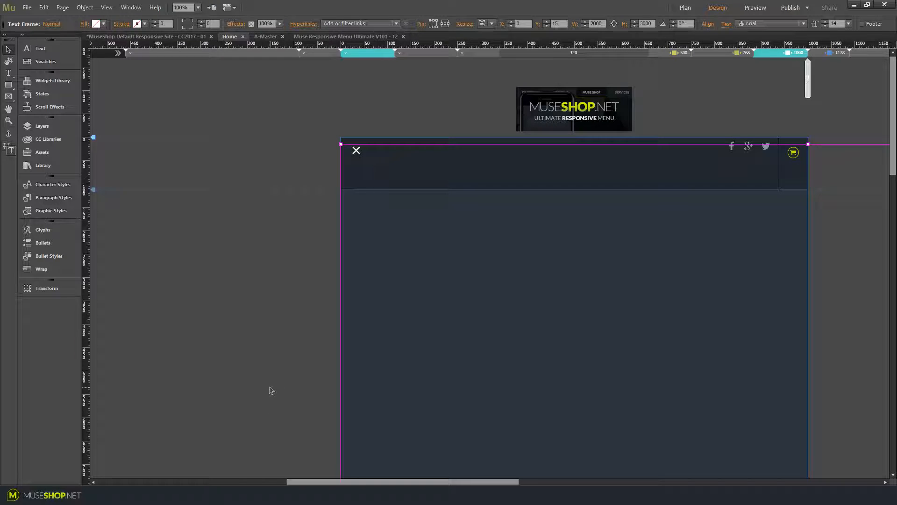
# Turn on showing lightbox parts while editing in the menu composition's options
pyautogui.click(357, 149)
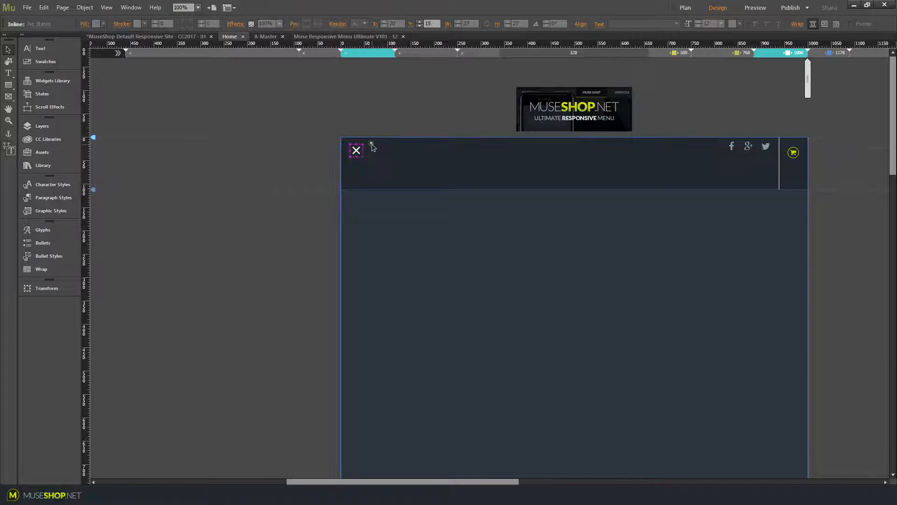
pyautogui.click(371, 143)
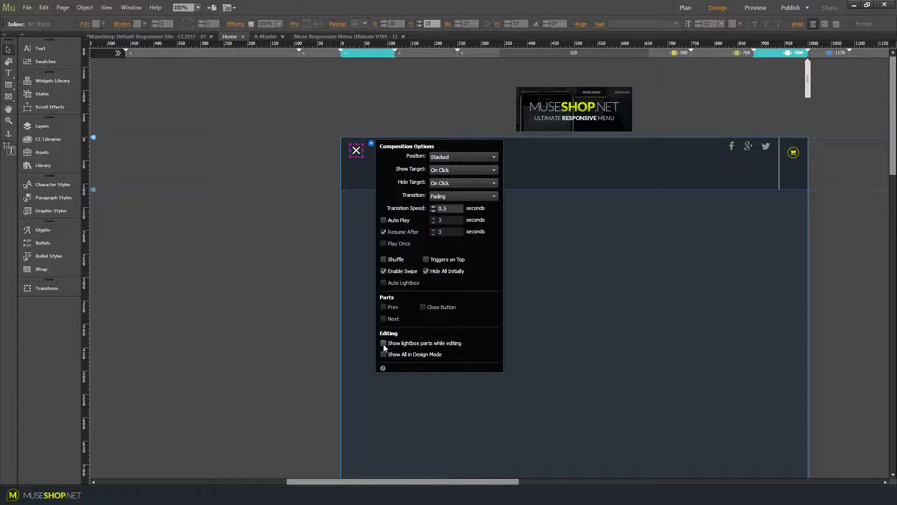
pyautogui.click(384, 343)
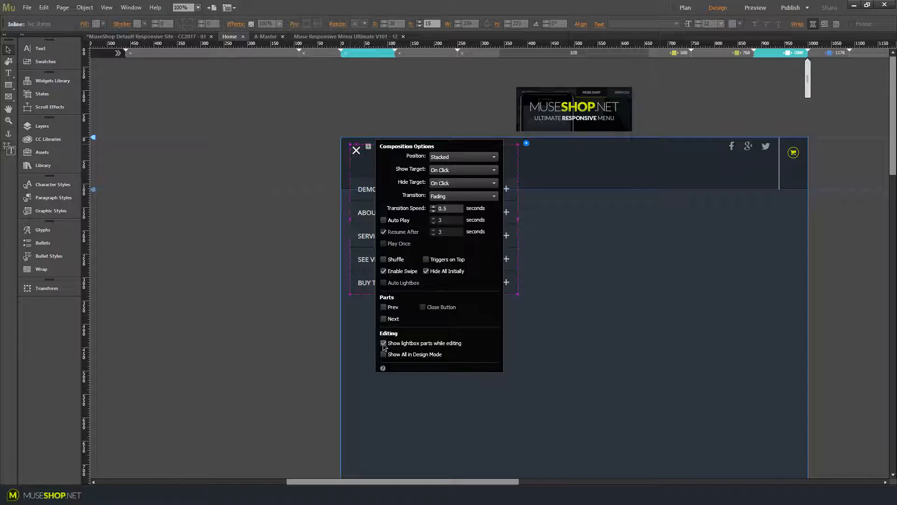
pyautogui.click(222, 294)
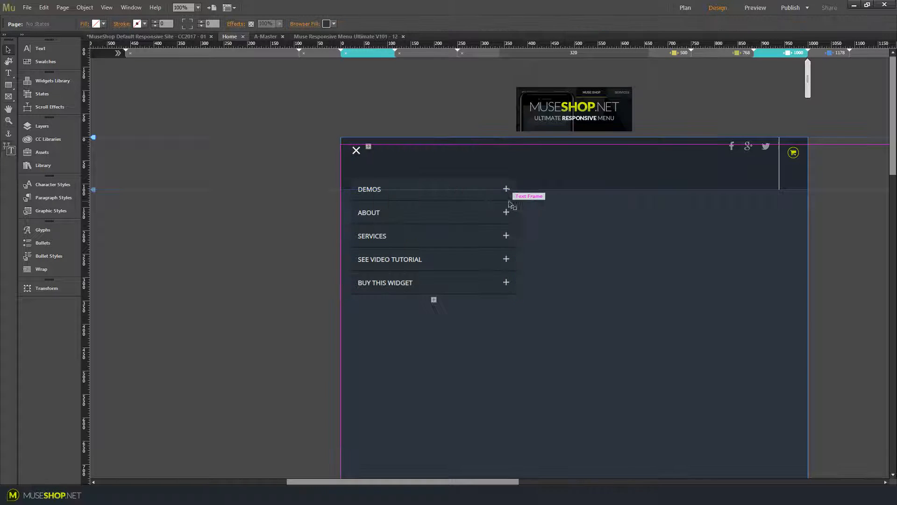
# Select the menu accordion and stretch it downward to about 579 px high
pyautogui.click(425, 208)
pyautogui.click(425, 210)
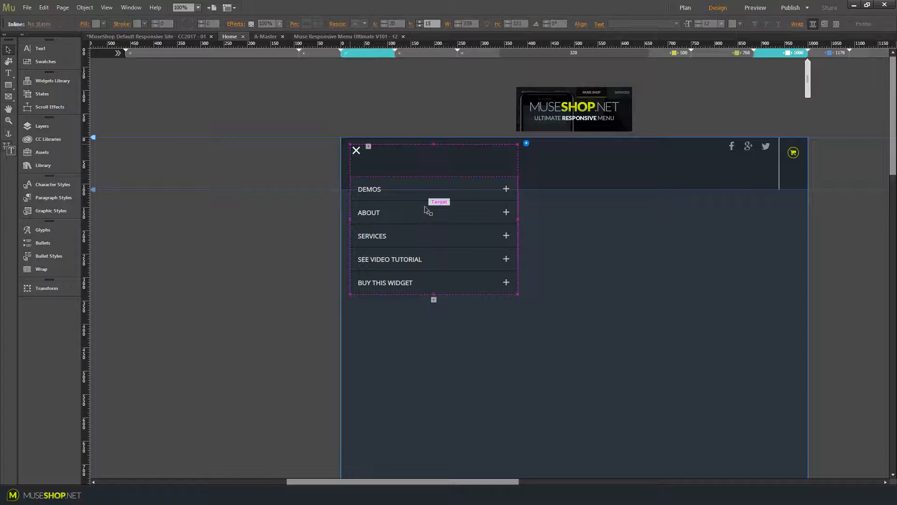
pyautogui.click(426, 208)
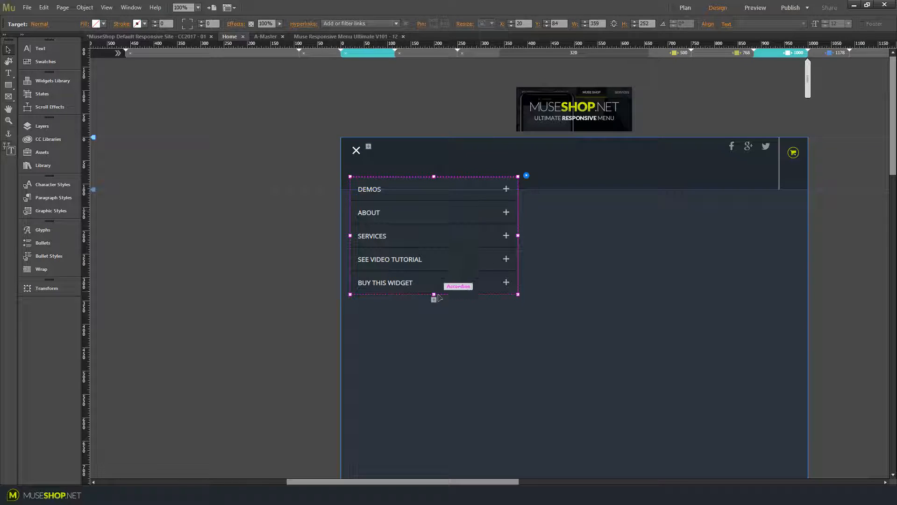
pyautogui.moveTo(434, 295); pyautogui.dragTo(446, 448)
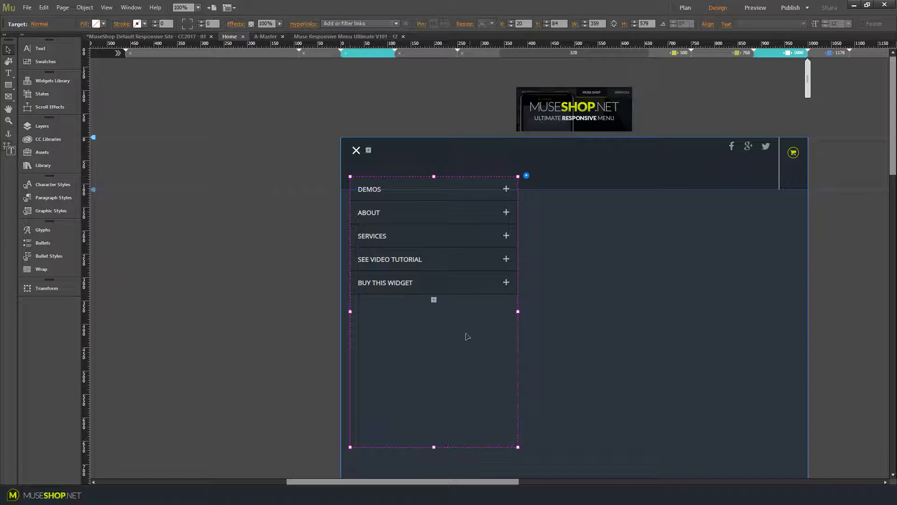
# Select the DEMOS label and open its submenu panel
pyautogui.click(416, 196)
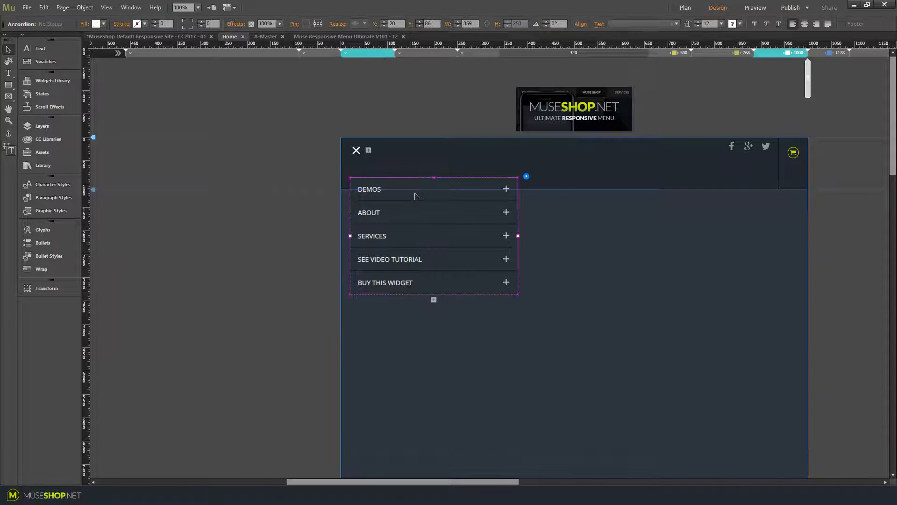
pyautogui.click(415, 196)
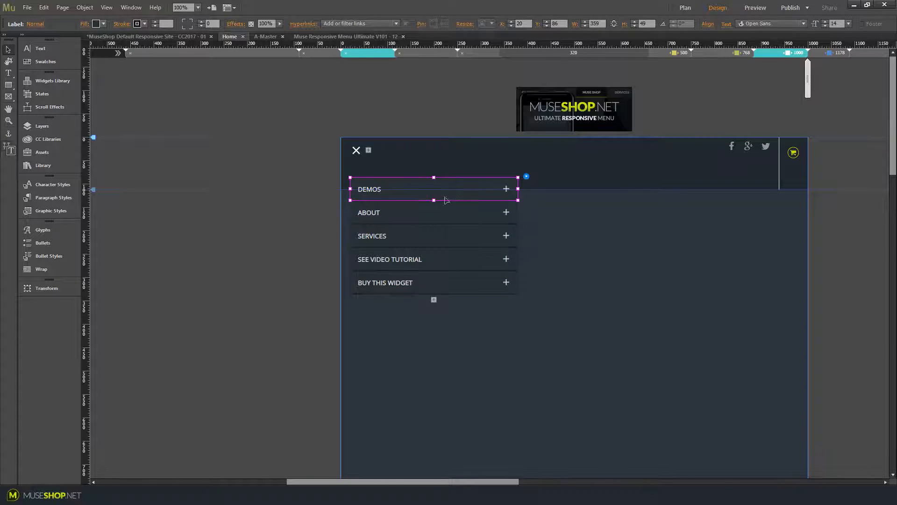
pyautogui.click(381, 195)
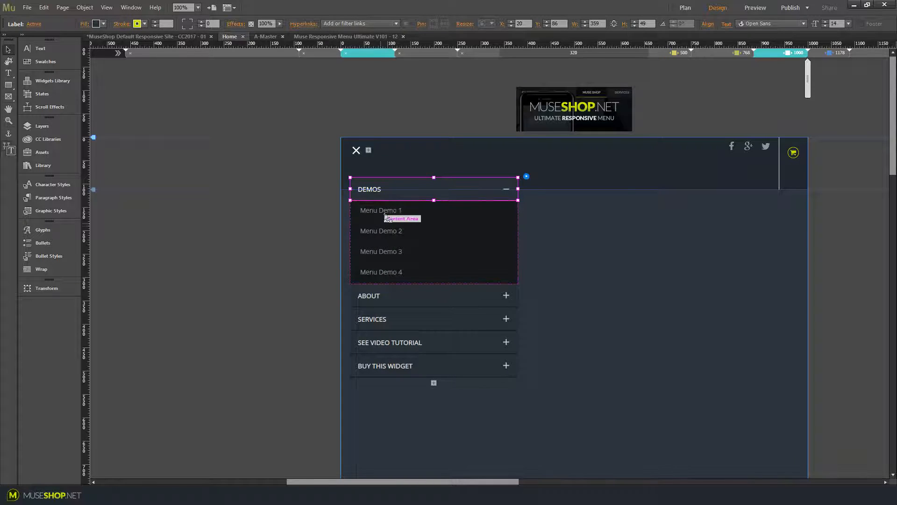
# Delete the Menu Demo 4 item from the DEMOS submenu
pyautogui.click(385, 220)
pyautogui.click(386, 221)
pyautogui.click(386, 231)
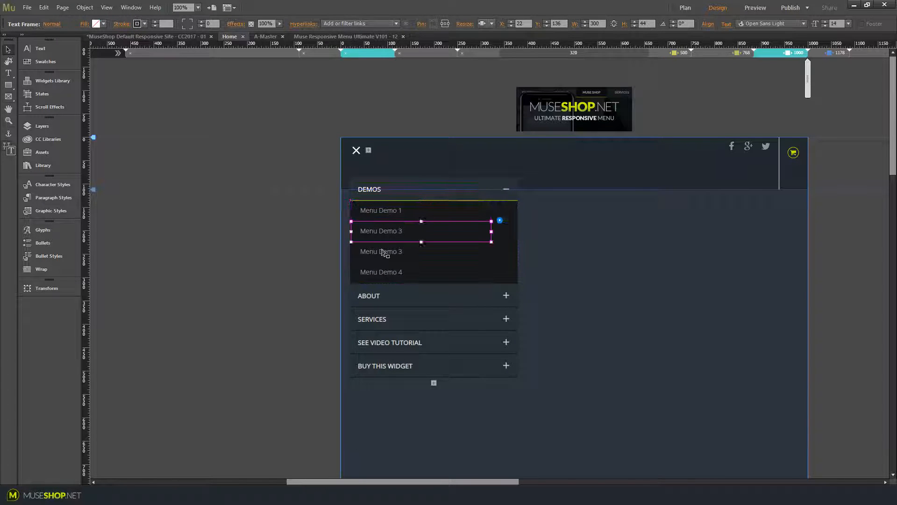
pyautogui.click(383, 252)
pyautogui.click(382, 276)
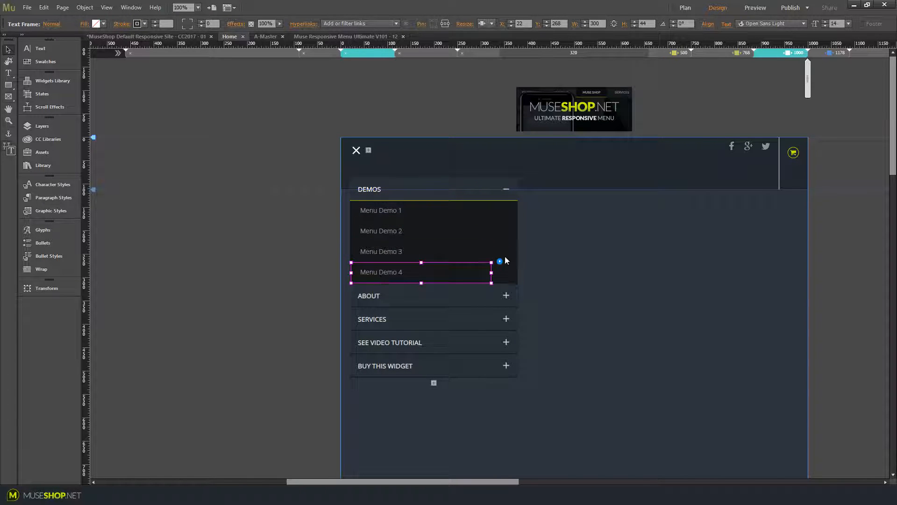
pyautogui.press('Delete')
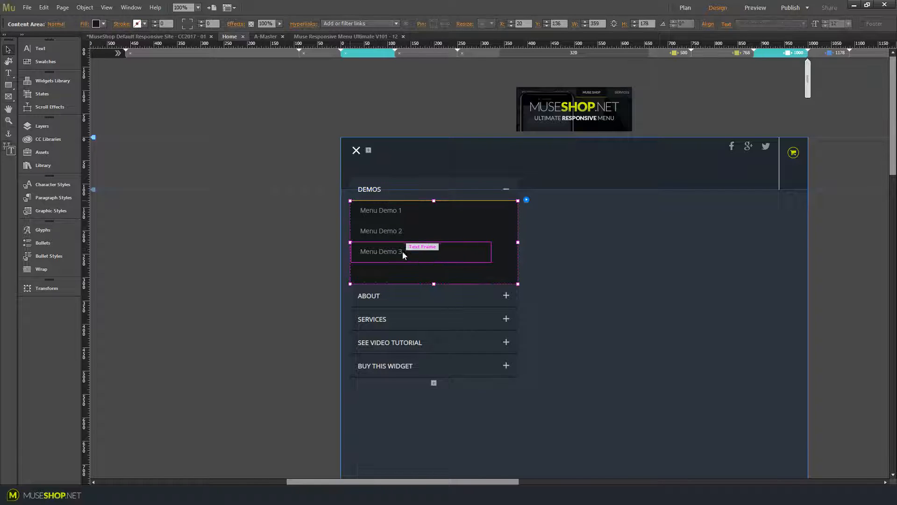
# Delete all remaining DEMOS submenu items and collapse the empty content area to about 10 px
pyautogui.click(439, 257)
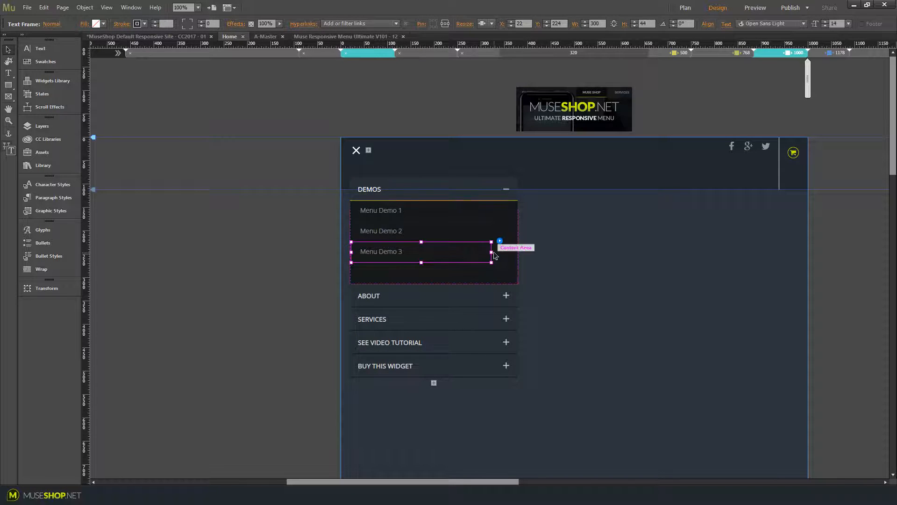
pyautogui.hotkey('ctrl', 'a')
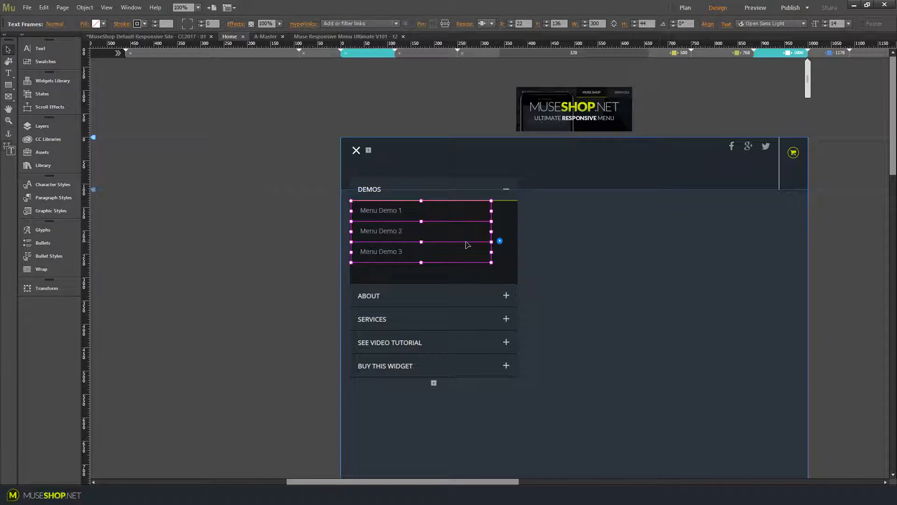
pyautogui.press('Delete')
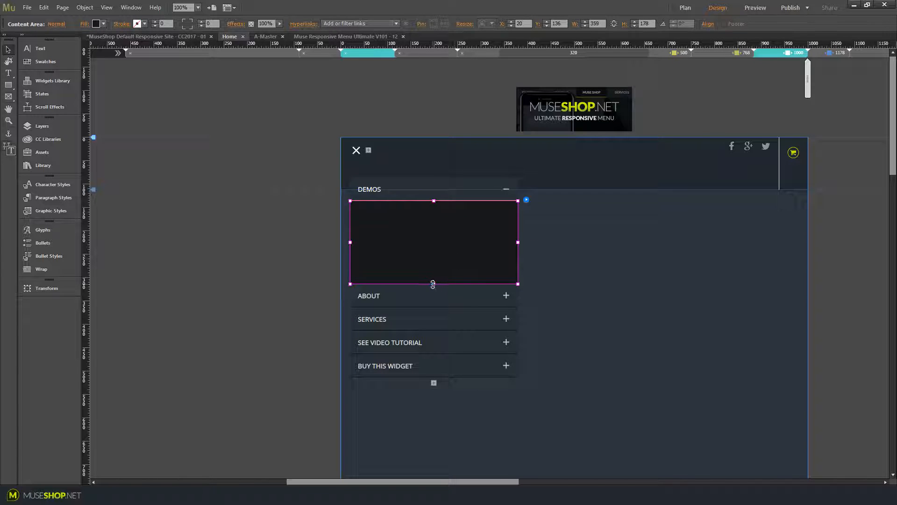
pyautogui.moveTo(434, 283); pyautogui.dragTo(437, 194)
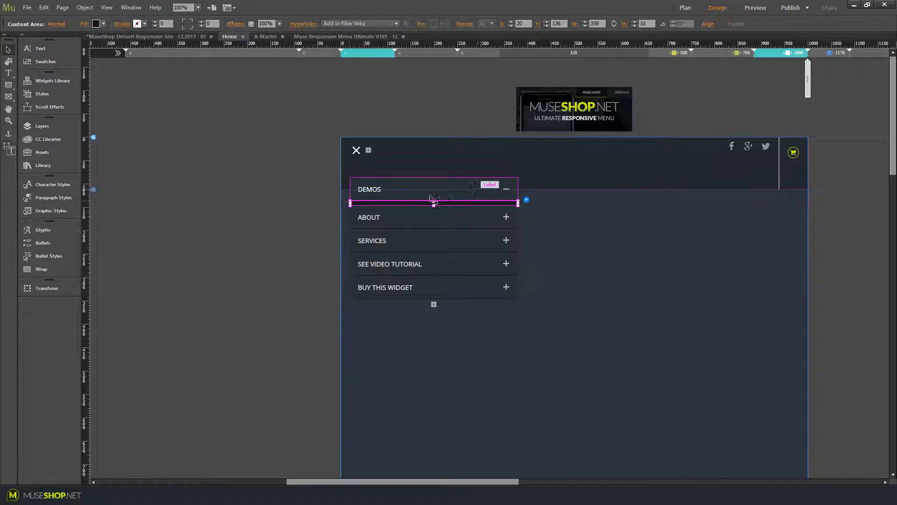
# Undo the deletions to restore the DEMOS submenu items
pyautogui.click(395, 195)
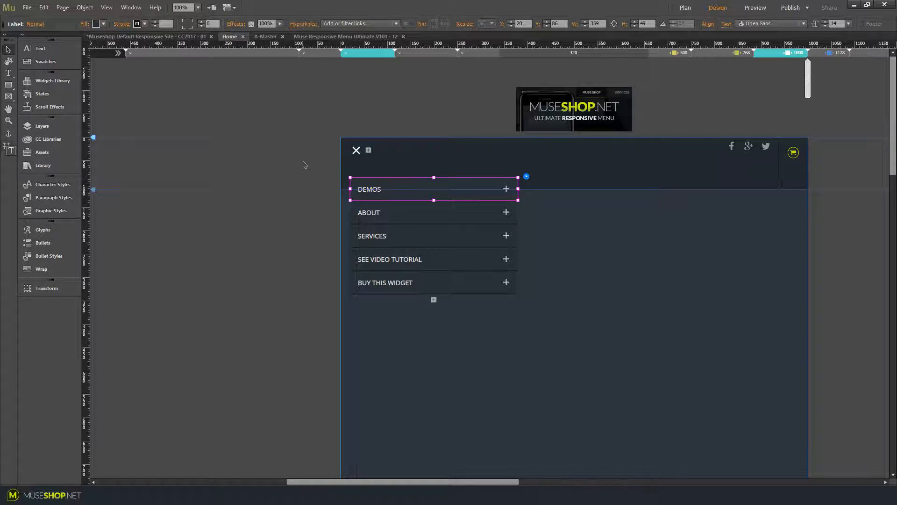
pyautogui.hotkey('ctrl', 'z')
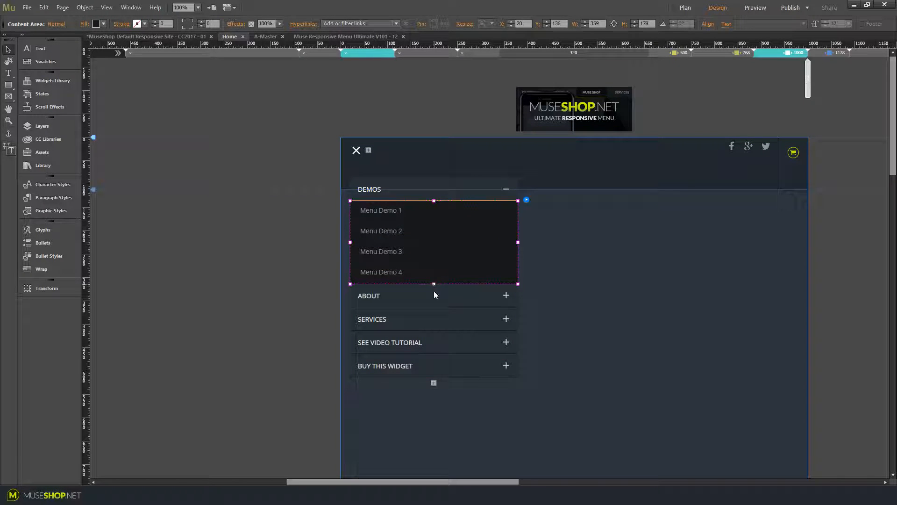
# Enlarge the DEMOS content area to about 345 px high and duplicate the Menu Demo 4 item below it
pyautogui.moveTo(433, 283); pyautogui.dragTo(433, 364)
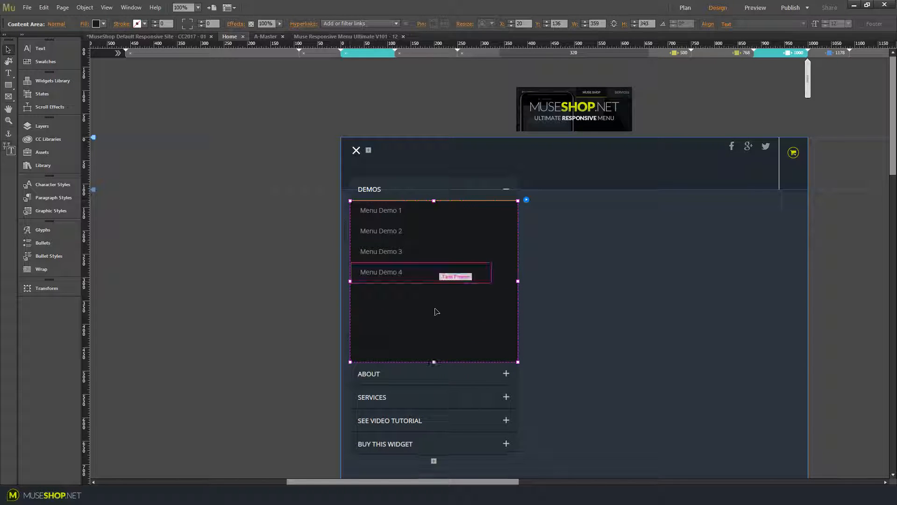
pyautogui.click(443, 280)
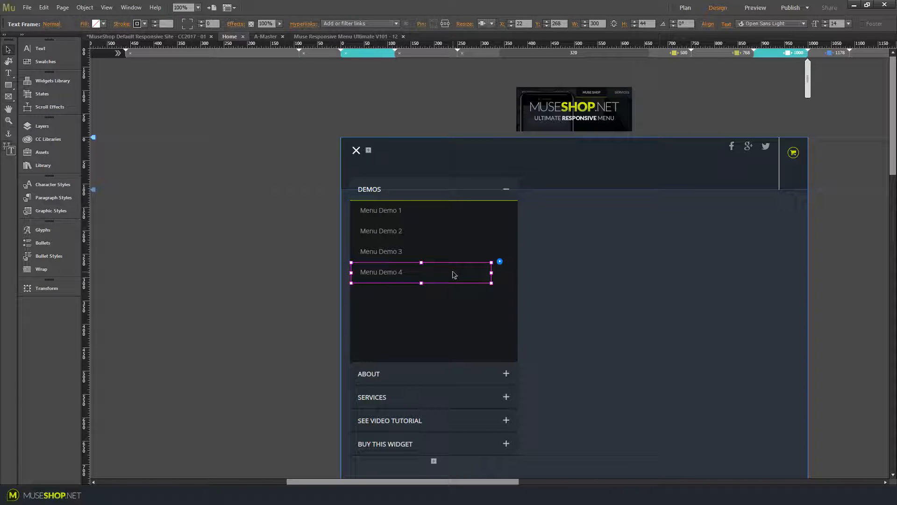
pyautogui.moveTo(452, 284)
pyautogui.mouseDown()
pyautogui.moveTo(449, 310)
pyautogui.moveTo(448, 297)
pyautogui.mouseUp()
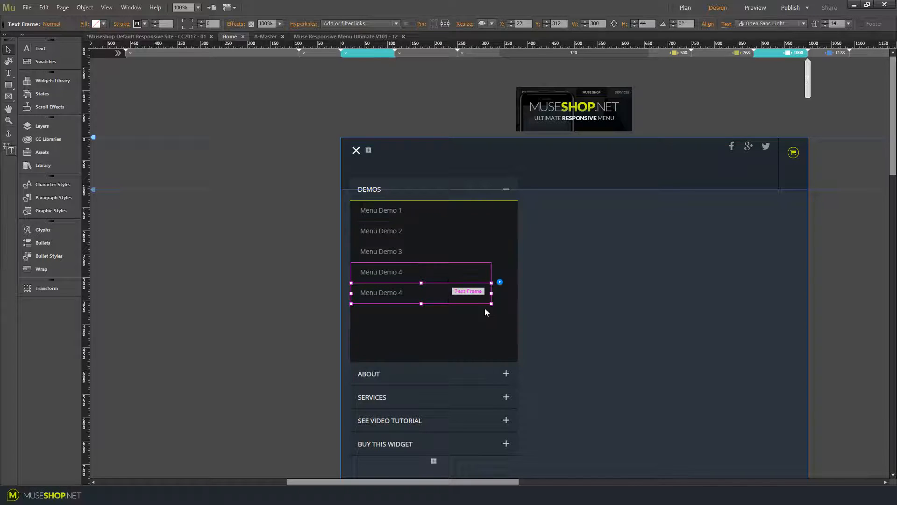
# Select the two Menu Demo 4 items and duplicate them below
pyautogui.click(445, 344)
pyautogui.click(454, 294)
pyautogui.keyDown('shift'); pyautogui.click(459, 274); pyautogui.keyUp('shift')
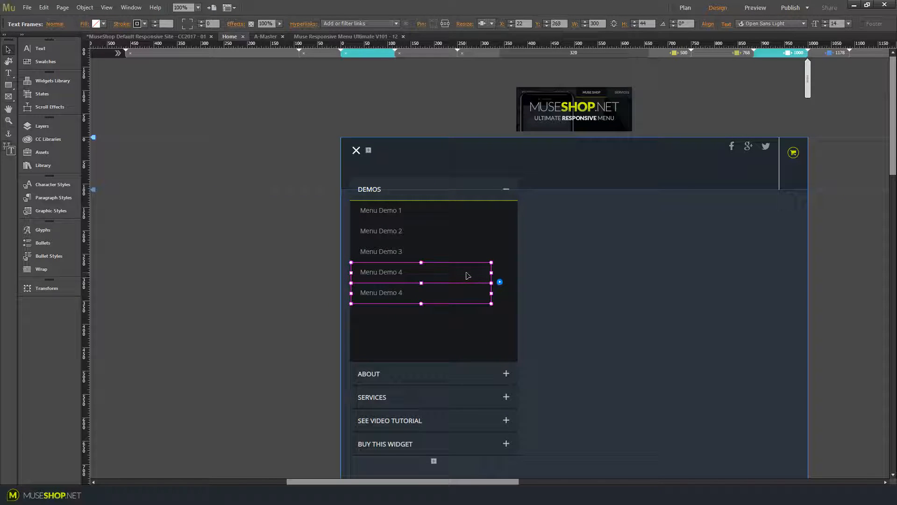
pyautogui.moveTo(460, 316); pyautogui.dragTo(459, 323)
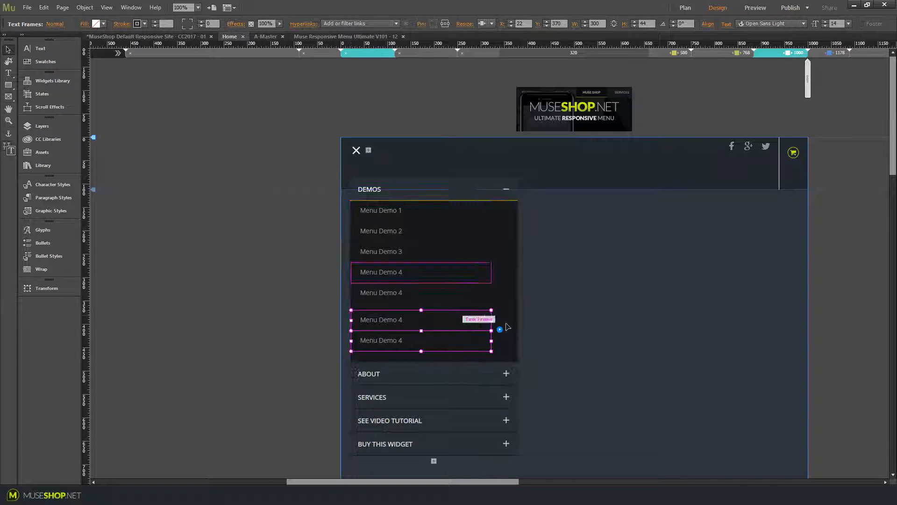
# Select all DEMOS submenu items and distribute them vertically with -1 px spacing
pyautogui.hotkey('ctrl', 'a')
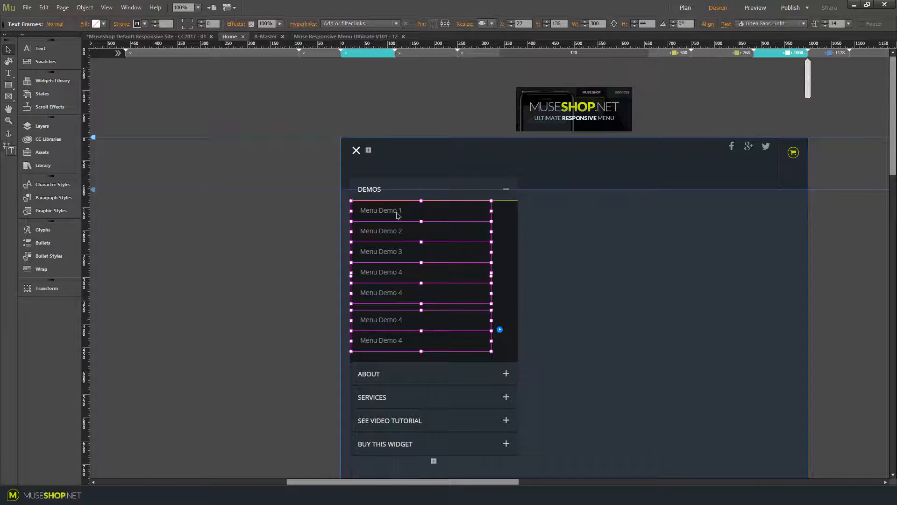
pyautogui.click(398, 215)
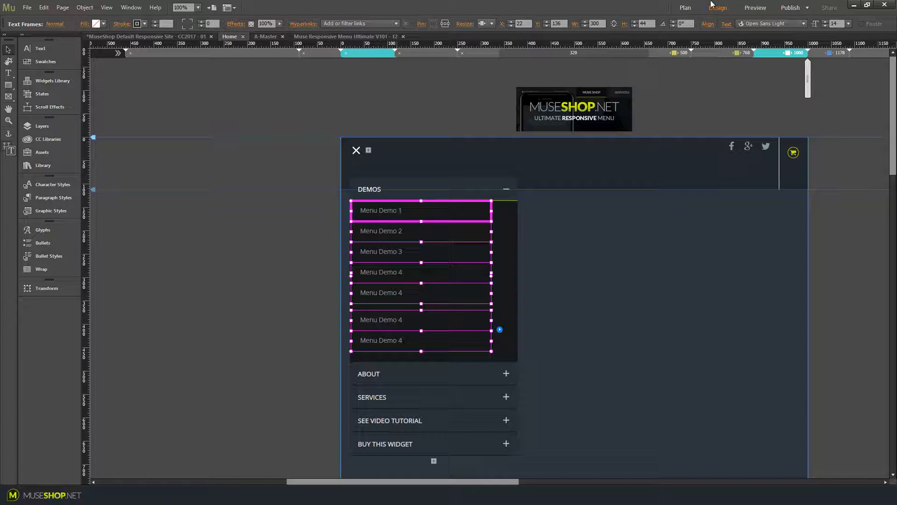
pyautogui.click(708, 24)
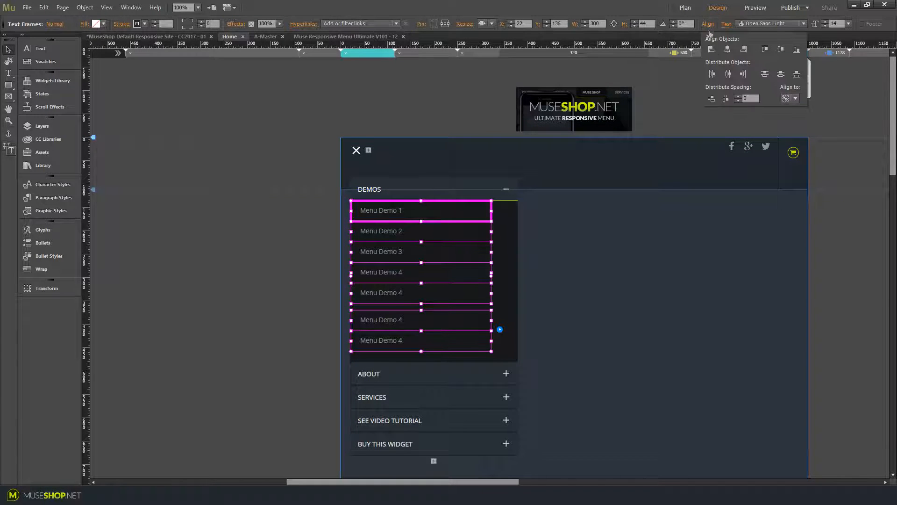
pyautogui.click(750, 97)
pyautogui.write('-1')
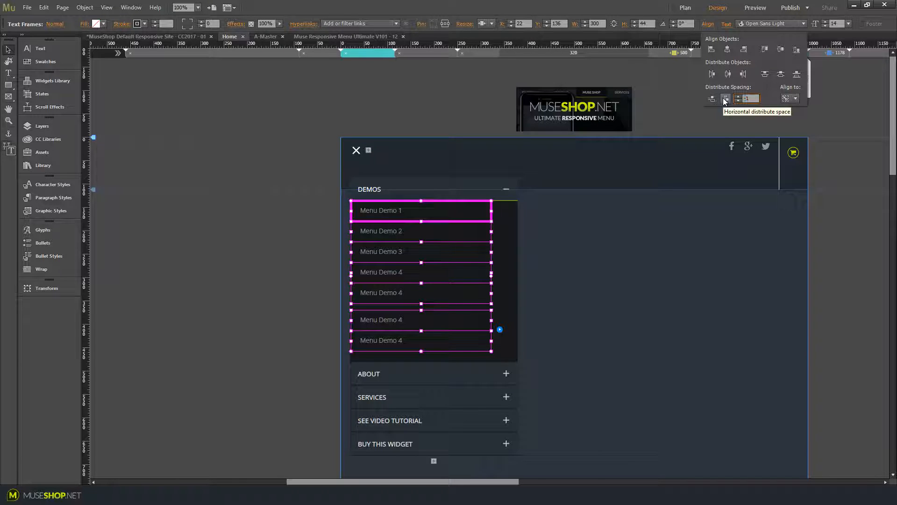
pyautogui.click(726, 99)
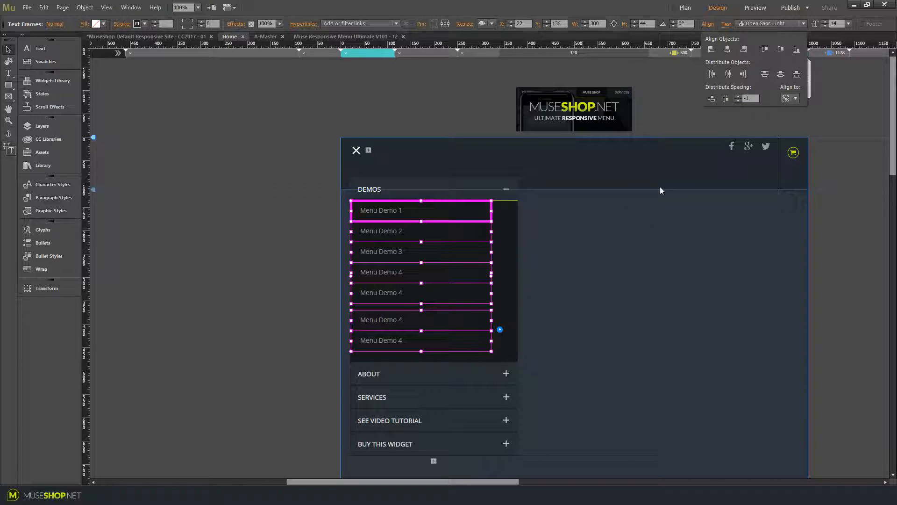
pyautogui.click(712, 99)
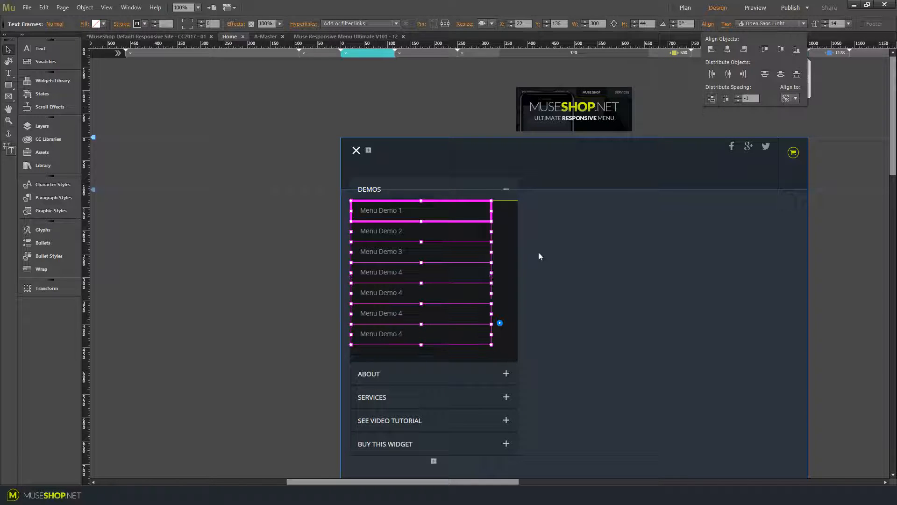
pyautogui.click(508, 273)
pyautogui.press('t')
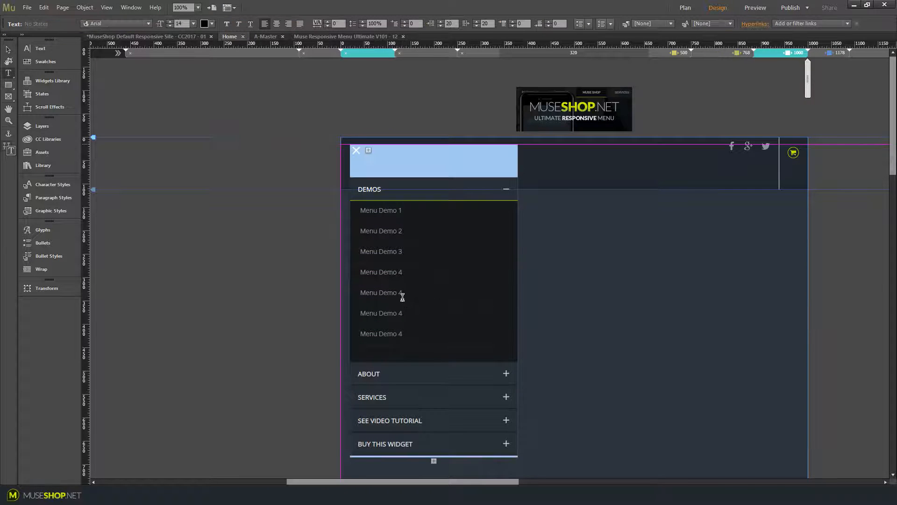
pyautogui.press('Escape')
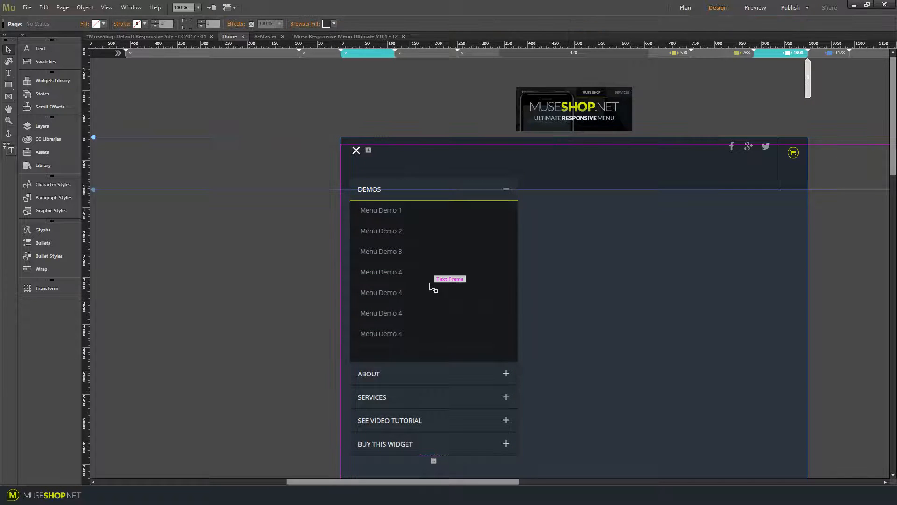
pyautogui.press('t')
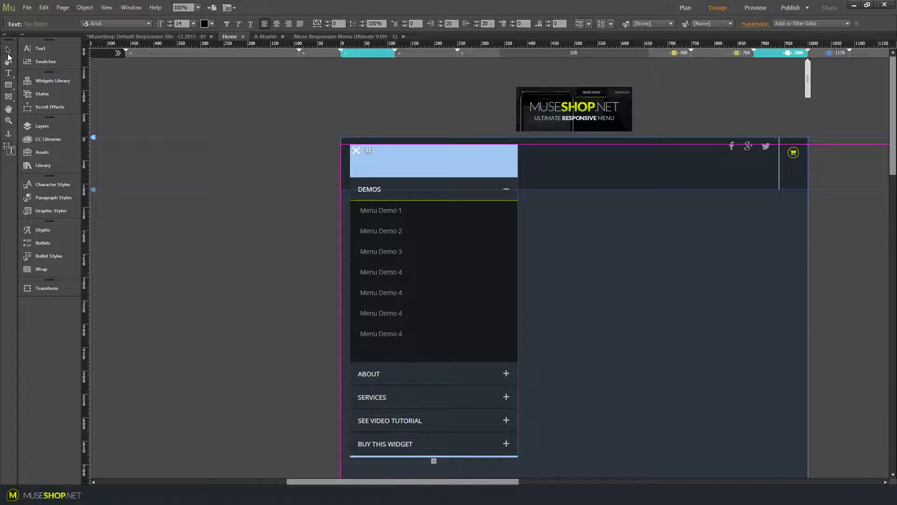
pyautogui.press('Escape')
# Rename the three duplicated DEMOS submenu items as Menu Demo 5, Menu Demo 6 and Menu Demo 7
pyautogui.moveTo(401, 254); pyautogui.dragTo(400, 280)
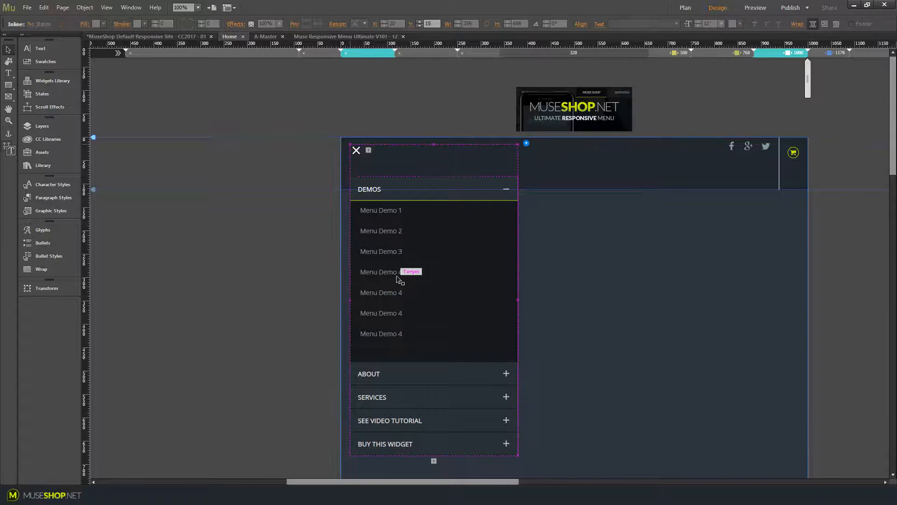
pyautogui.click(398, 281)
pyautogui.click(399, 280)
pyautogui.click(399, 281)
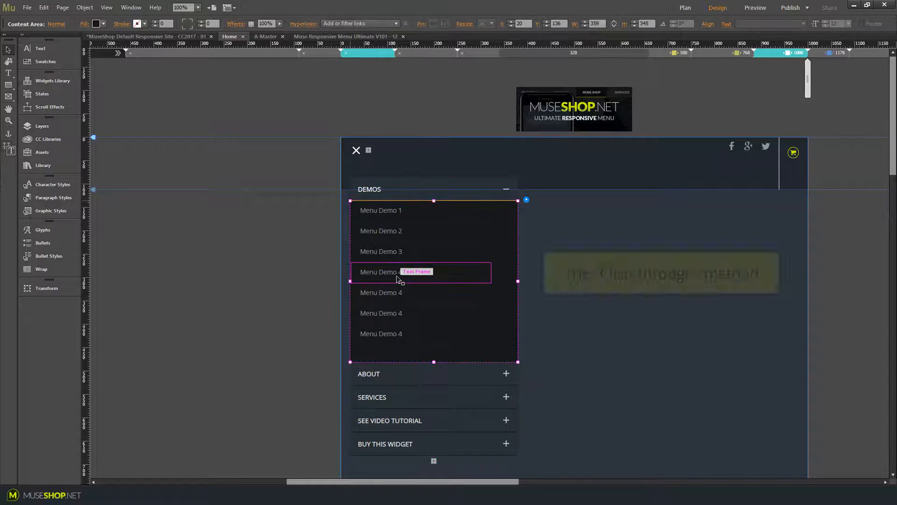
pyautogui.click(398, 278)
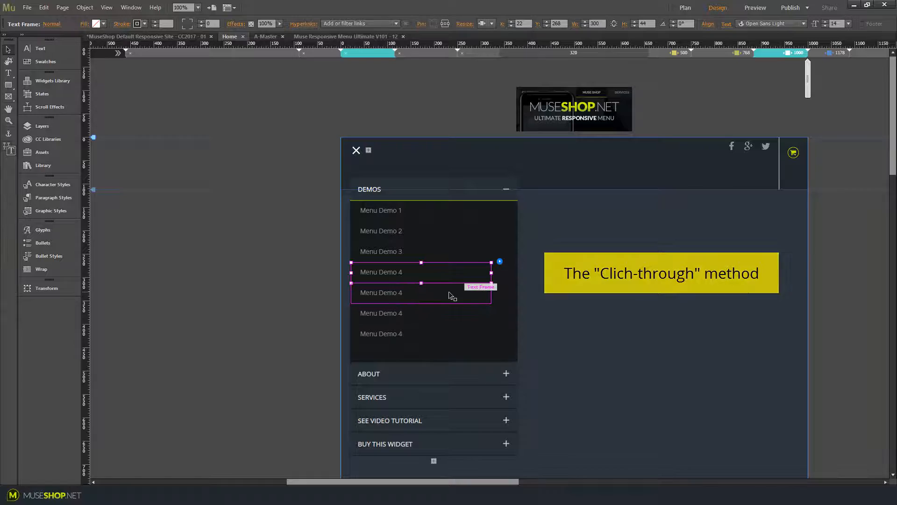
pyautogui.click(402, 294)
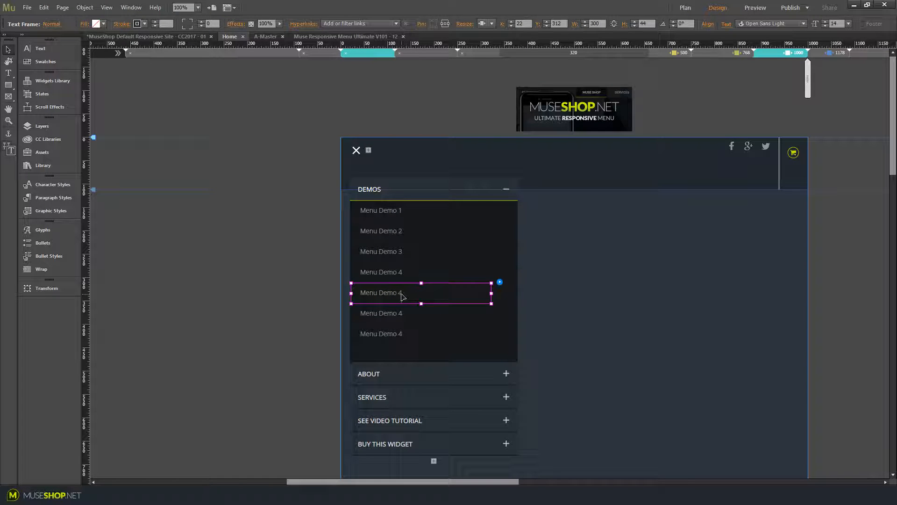
pyautogui.doubleClick(401, 297)
pyautogui.write('5')
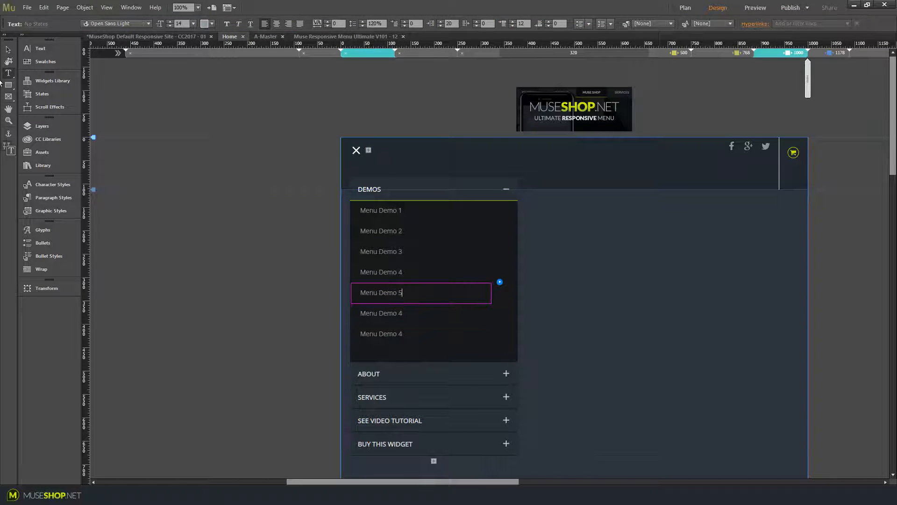
pyautogui.doubleClick(401, 314)
pyautogui.write('6')
pyautogui.doubleClick(400, 334)
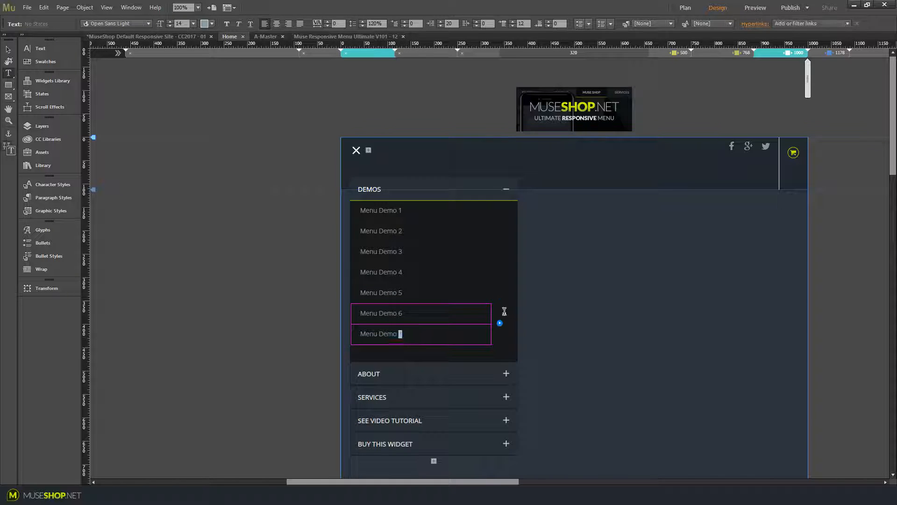
pyautogui.write('7')
# Shrink the DEMOS content area to about 309 px high so it fits the seven items
pyautogui.click(8, 49)
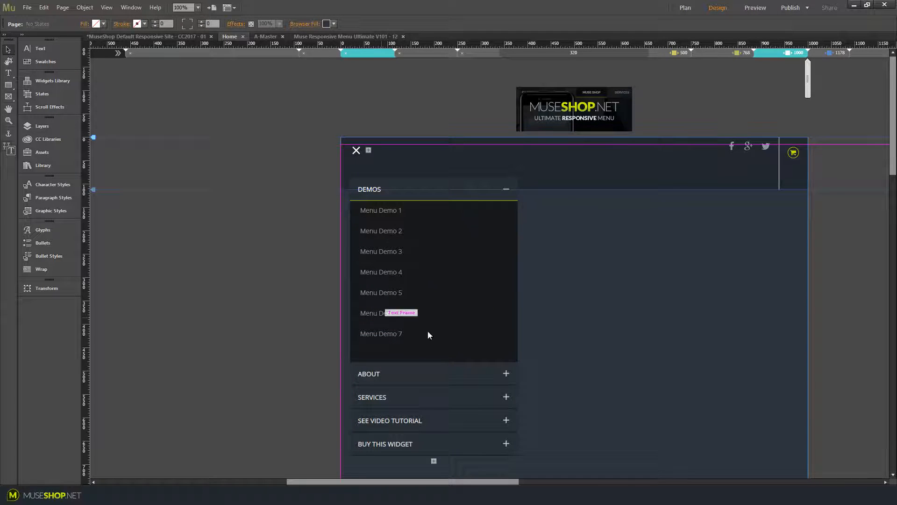
pyautogui.click(443, 352)
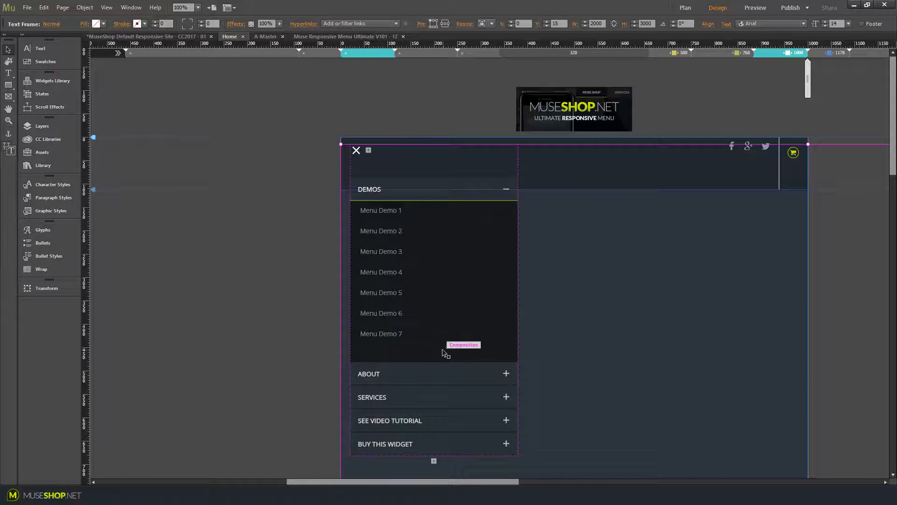
pyautogui.click(431, 356)
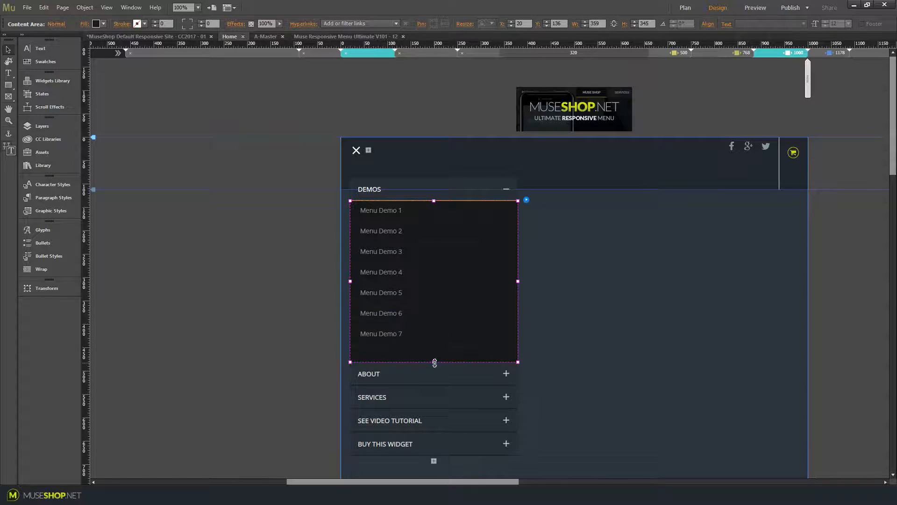
pyautogui.moveTo(435, 361); pyautogui.dragTo(432, 337)
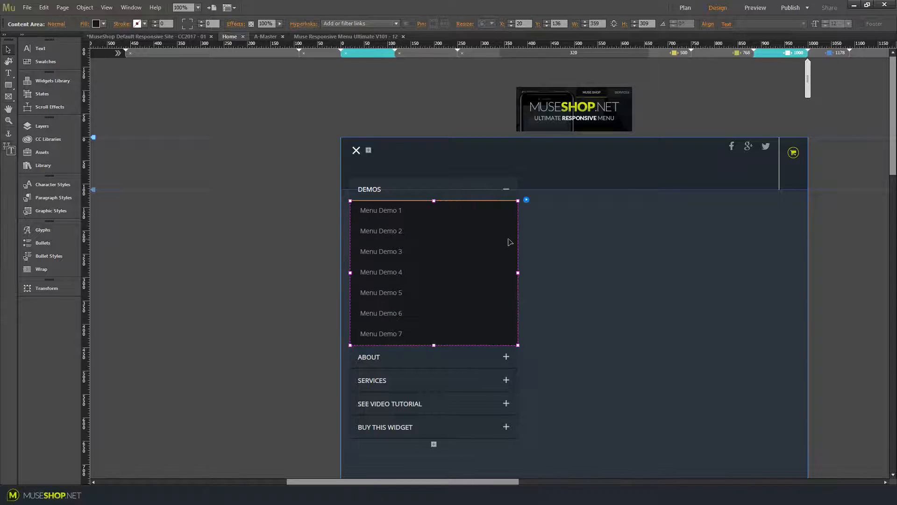
# Select all DEMOS submenu items and copy their size, position and text formatting to all breakpoints
pyautogui.click(481, 333)
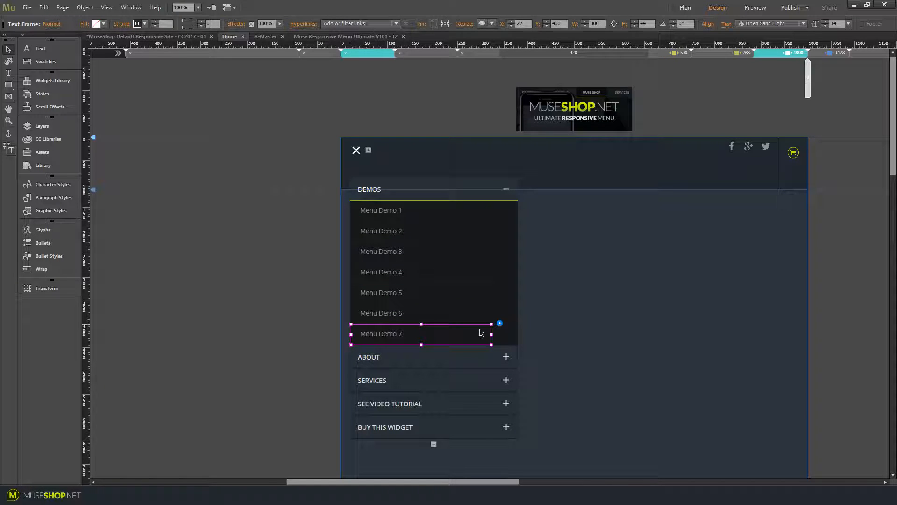
pyautogui.hotkey('ctrl', 'a')
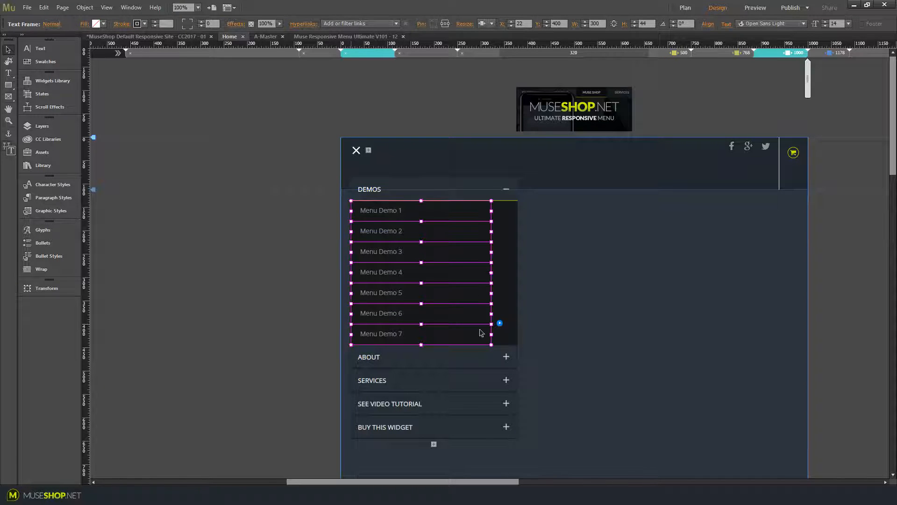
pyautogui.click(43, 8)
pyautogui.click(42, 8)
pyautogui.click(83, 8)
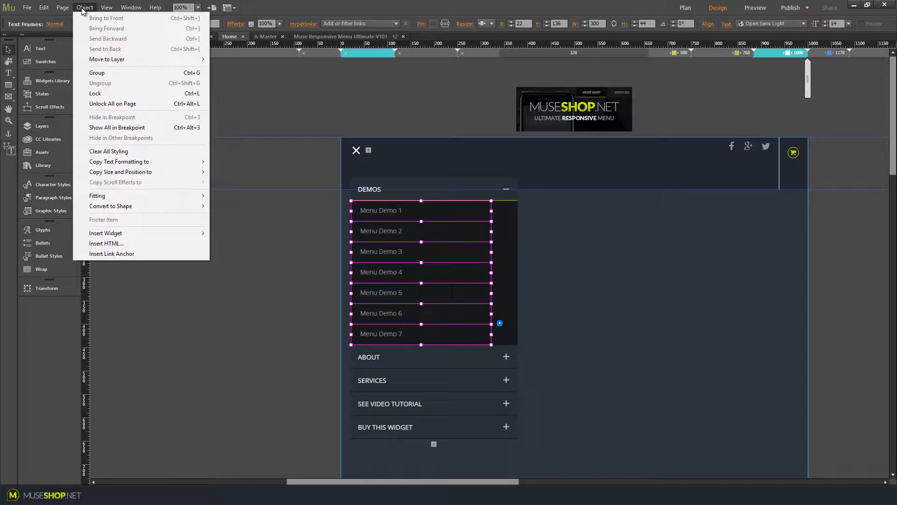
pyautogui.moveTo(155, 171)
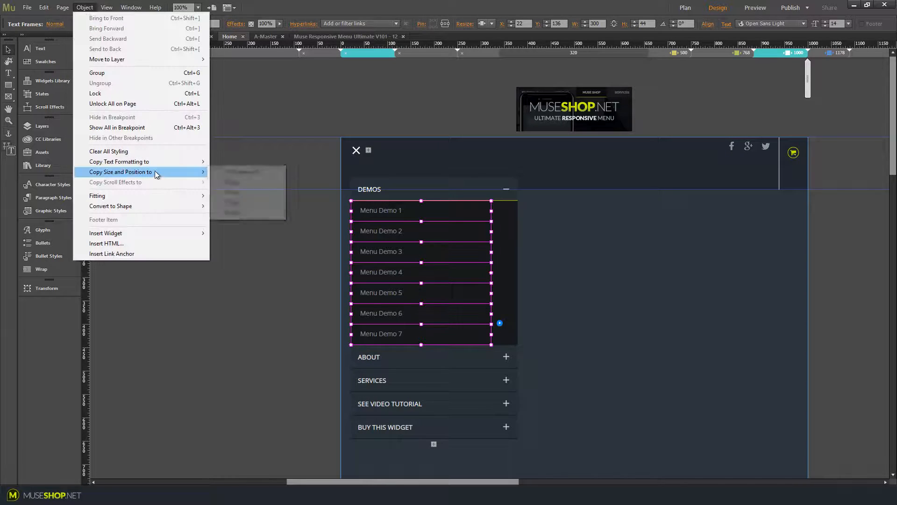
pyautogui.click(243, 172)
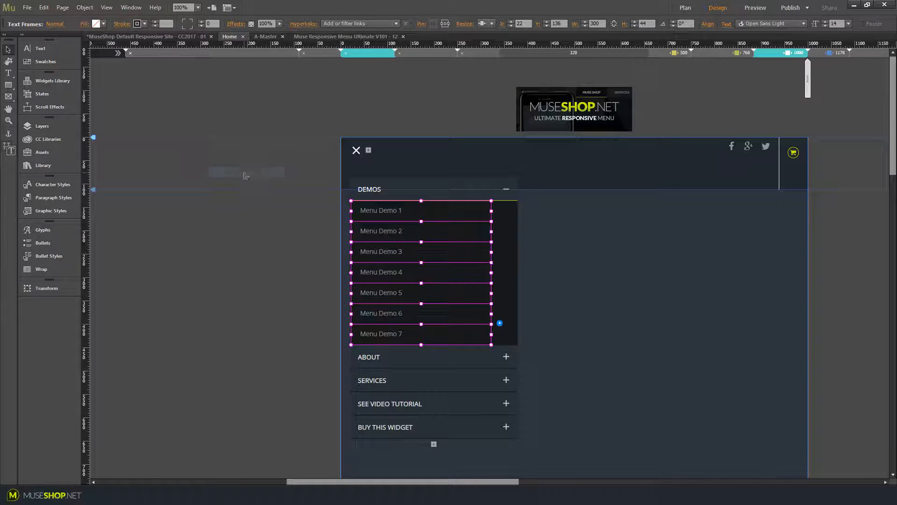
pyautogui.click(85, 8)
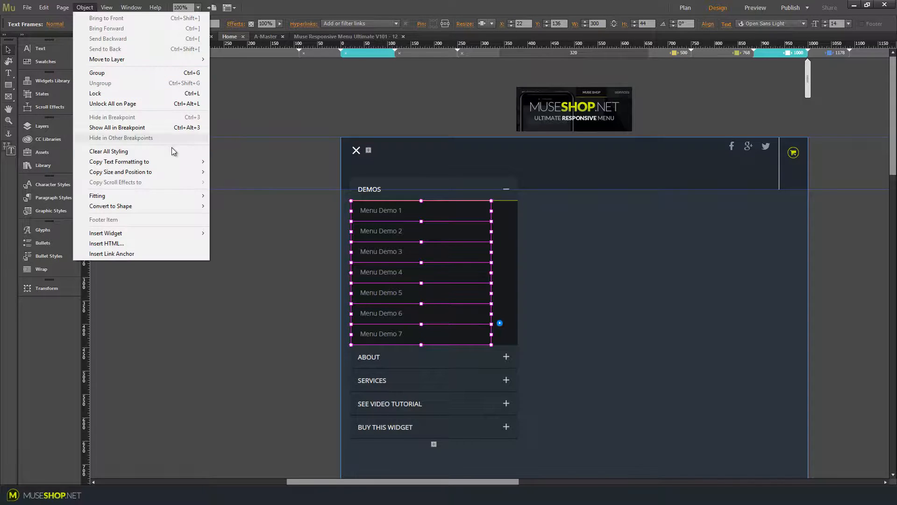
pyautogui.moveTo(170, 162)
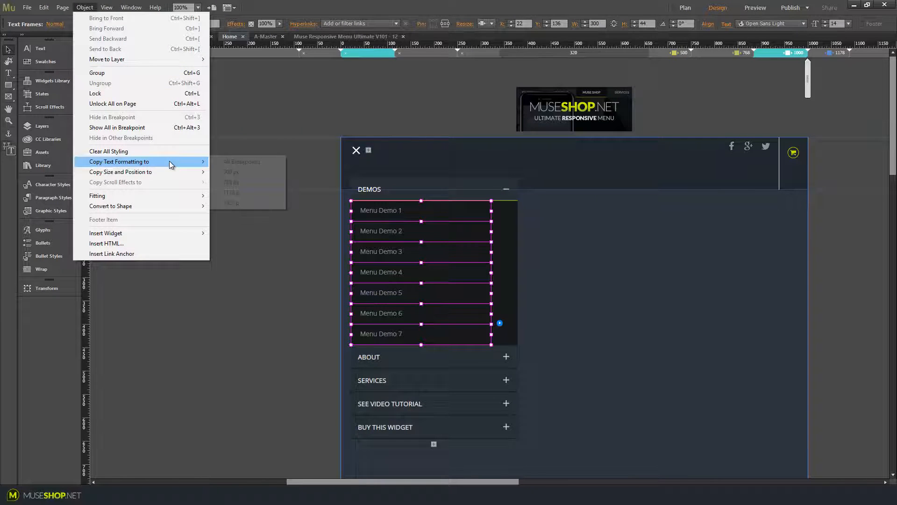
pyautogui.click(237, 161)
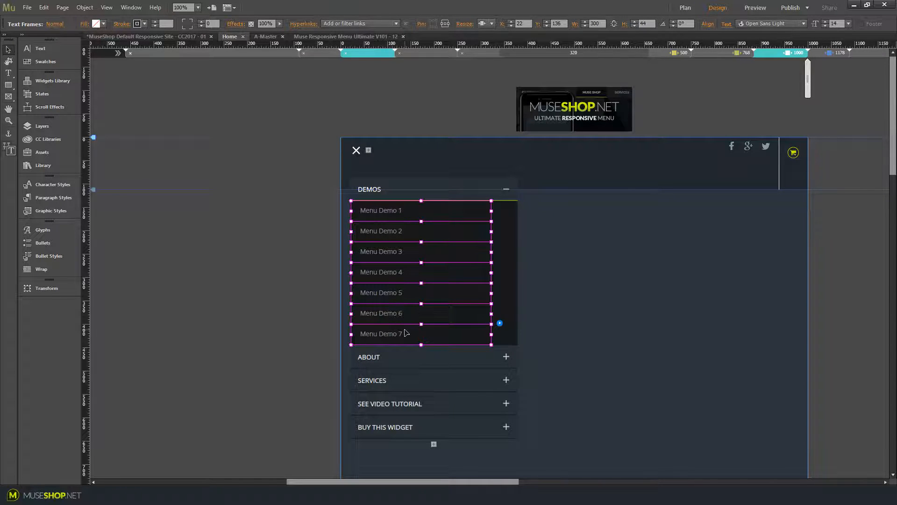
# Copy the DEMOS content area's size and position to all breakpoints
pyautogui.click(504, 264)
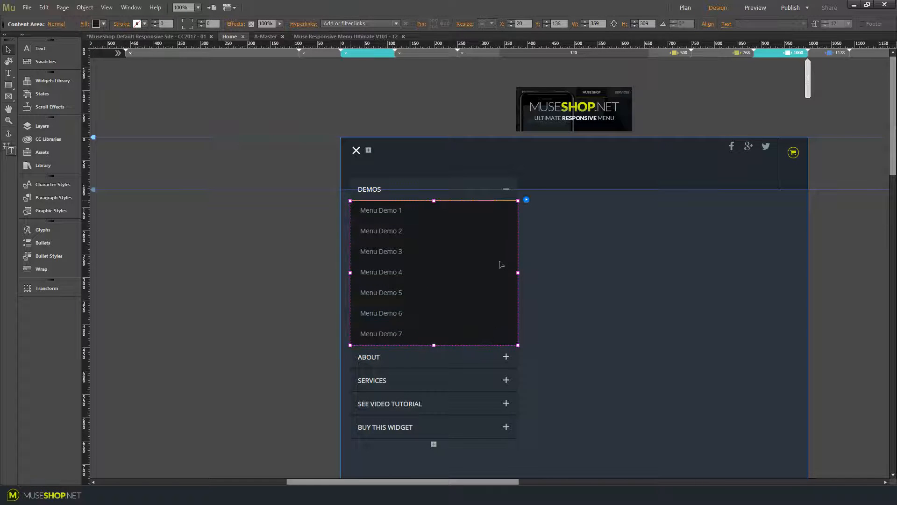
pyautogui.click(83, 11)
pyautogui.moveTo(146, 172)
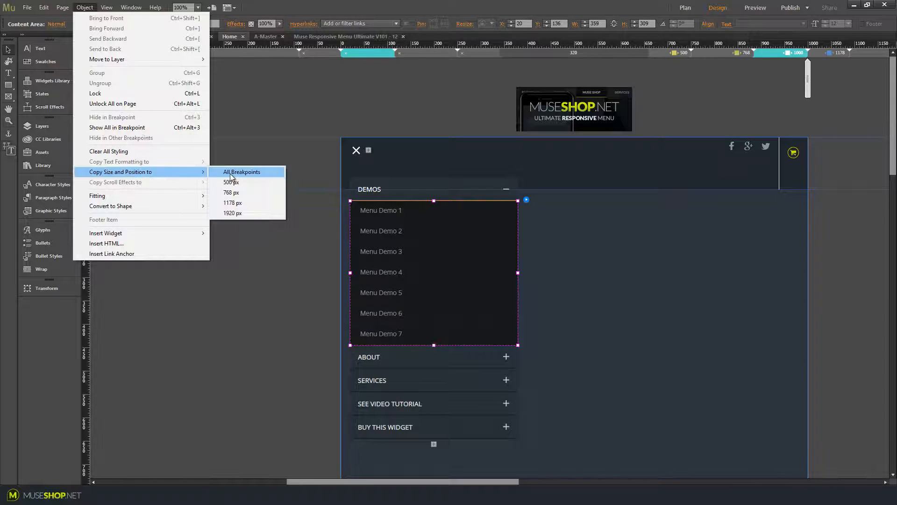
pyautogui.click(231, 175)
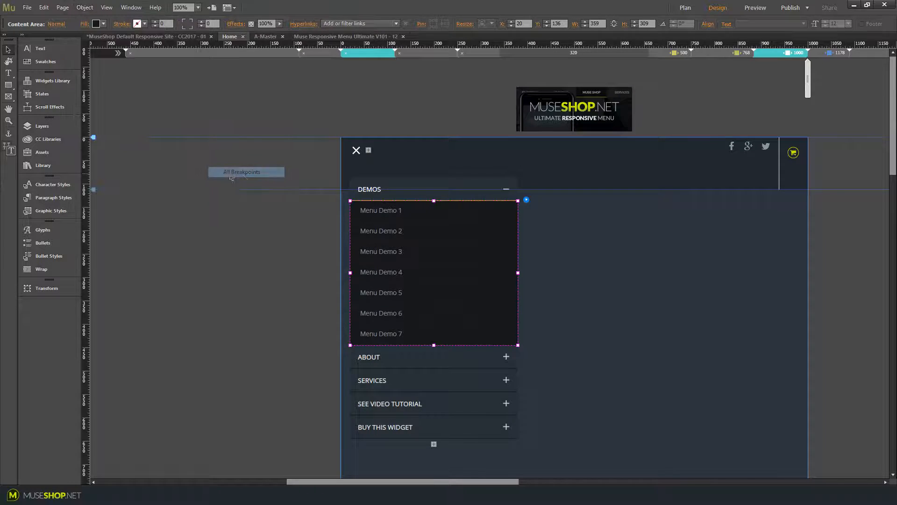
# Collapse the DEMOS and ABOUT accordion panels so every menu section is closed
pyautogui.click(411, 189)
pyautogui.click(397, 216)
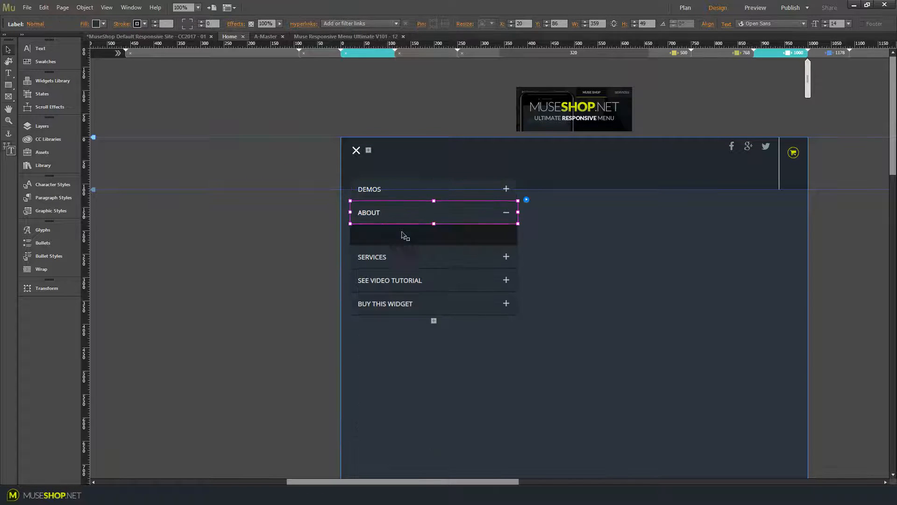
pyautogui.click(411, 235)
pyautogui.click(418, 221)
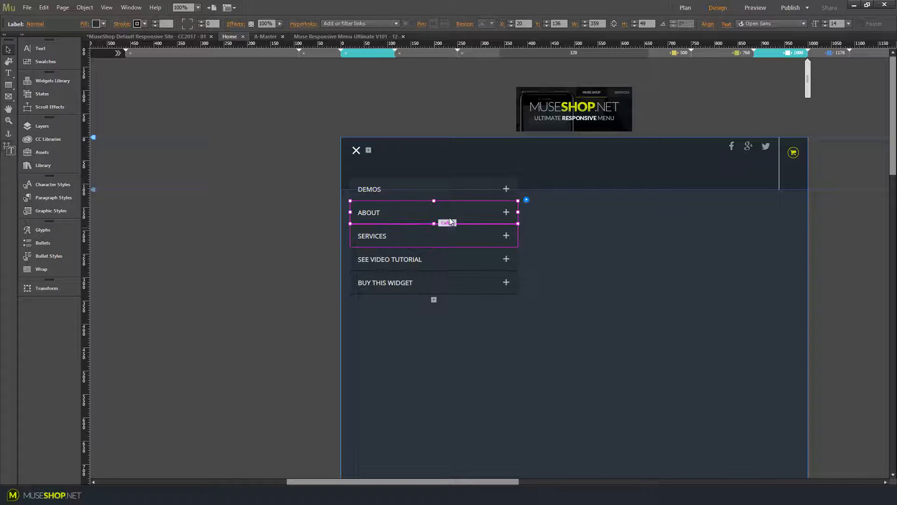
pyautogui.click(208, 280)
# Select the whole accordion and copy its size, position and text formatting to all breakpoints
pyautogui.click(389, 196)
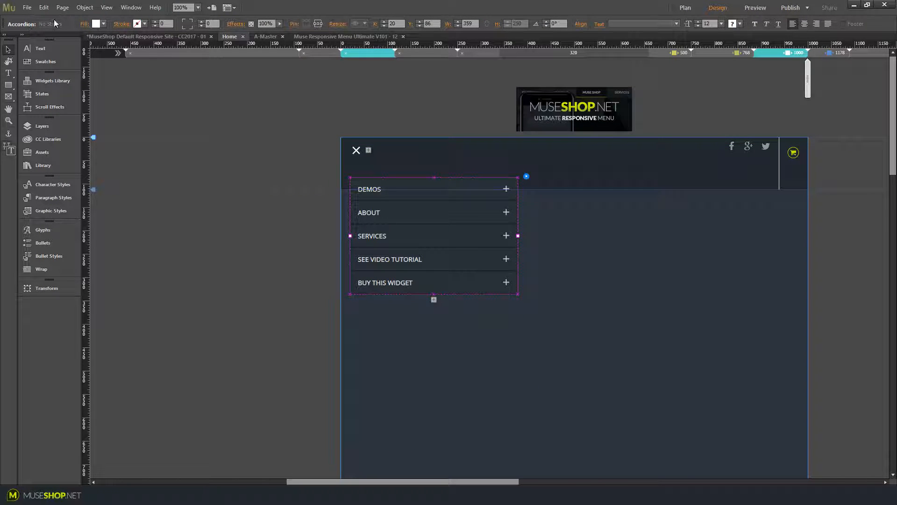
pyautogui.click(85, 7)
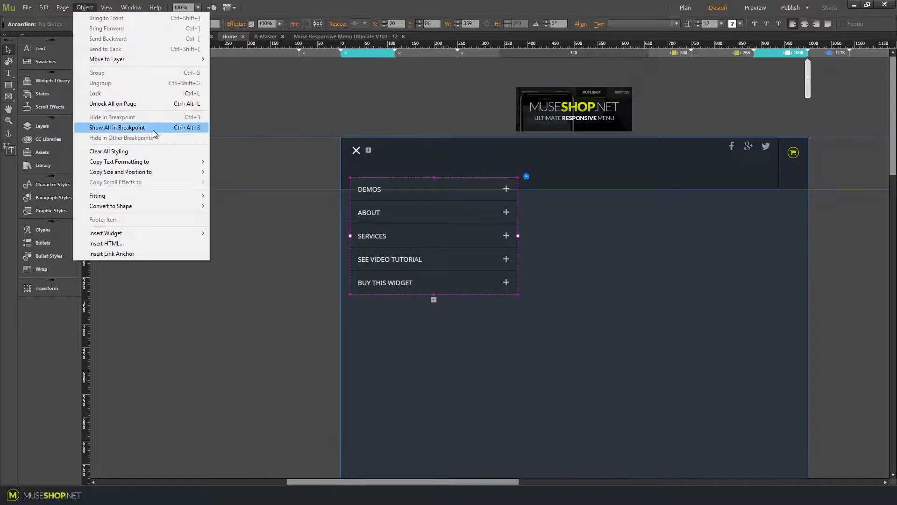
pyautogui.moveTo(151, 173)
pyautogui.click(231, 172)
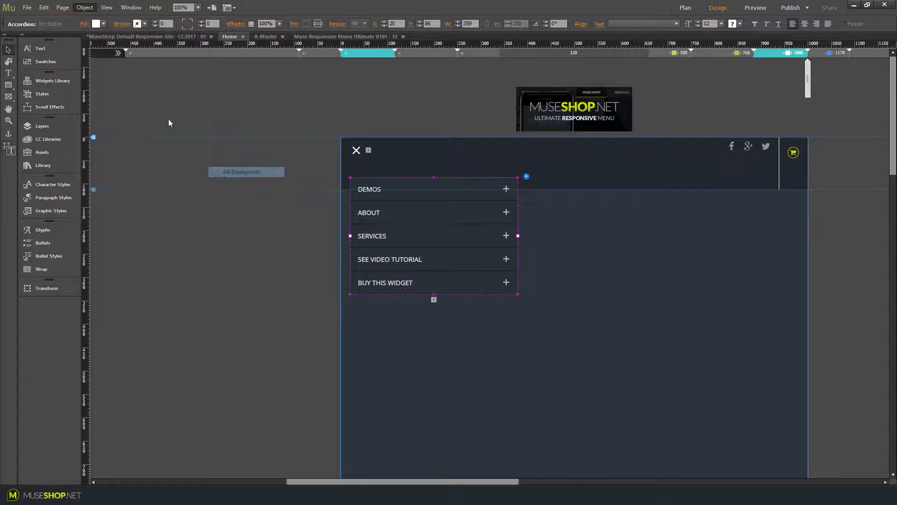
pyautogui.click(89, 8)
pyautogui.moveTo(147, 161)
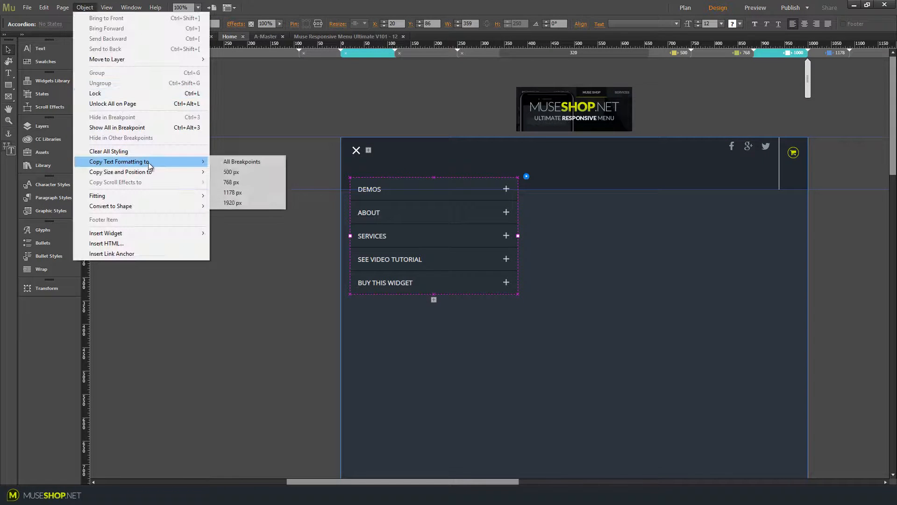
pyautogui.click(227, 164)
# Resize the menu's target area to about 252 px high to fit the collapsed accordion
pyautogui.click(428, 351)
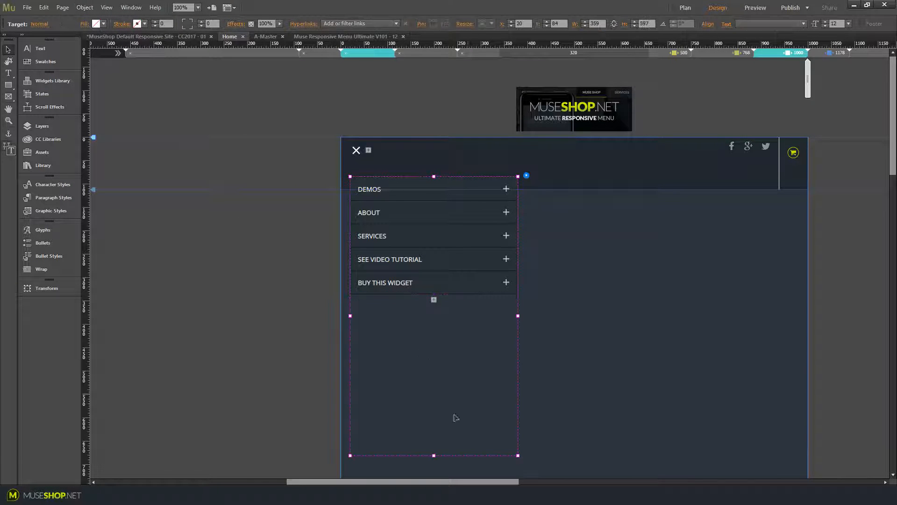
pyautogui.moveTo(434, 455); pyautogui.dragTo(460, 279)
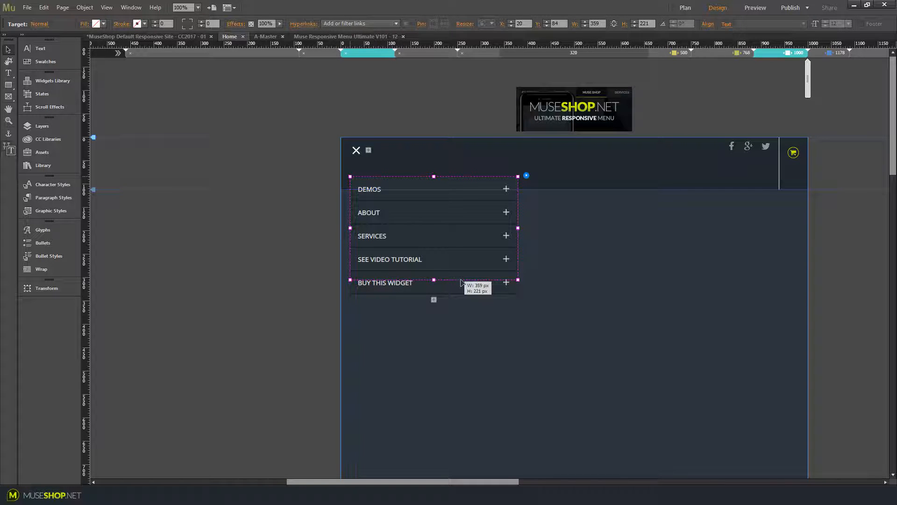
pyautogui.moveTo(460, 282); pyautogui.dragTo(372, 294)
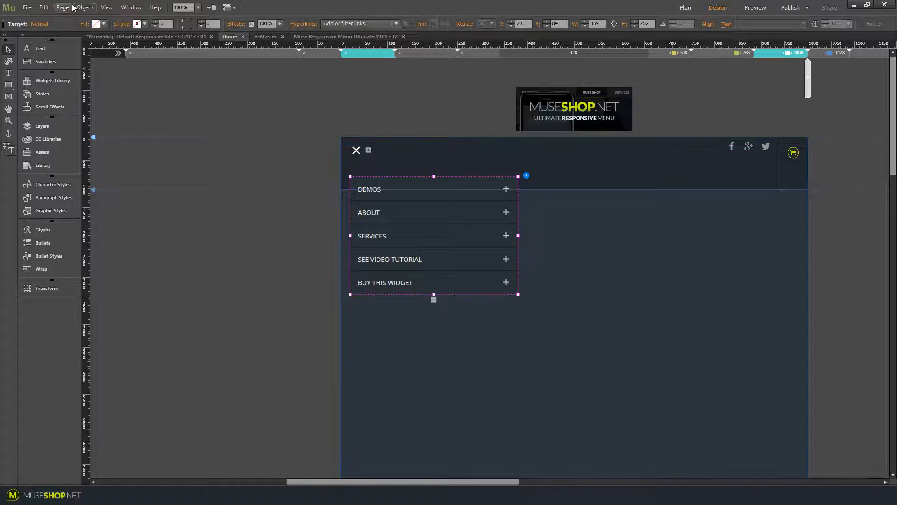
# Copy the selected accordion's size and position to all breakpoints
pyautogui.click(86, 11)
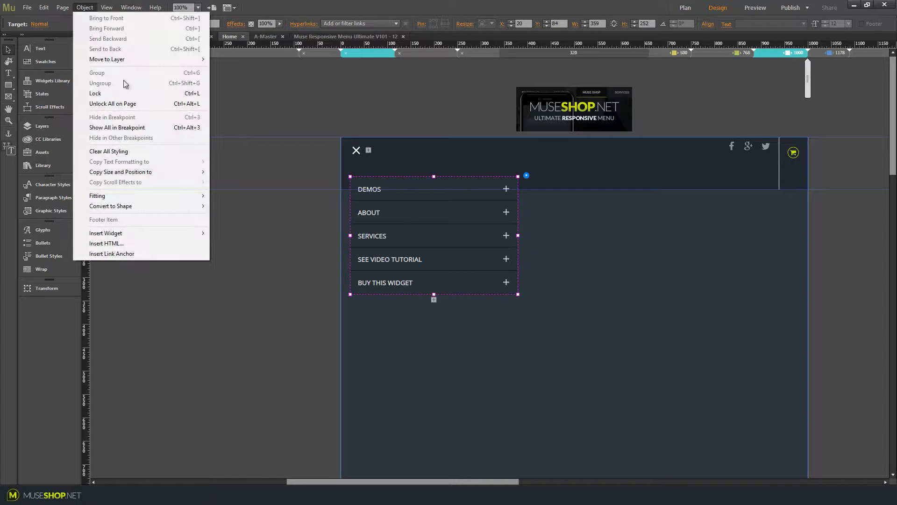
pyautogui.moveTo(164, 176)
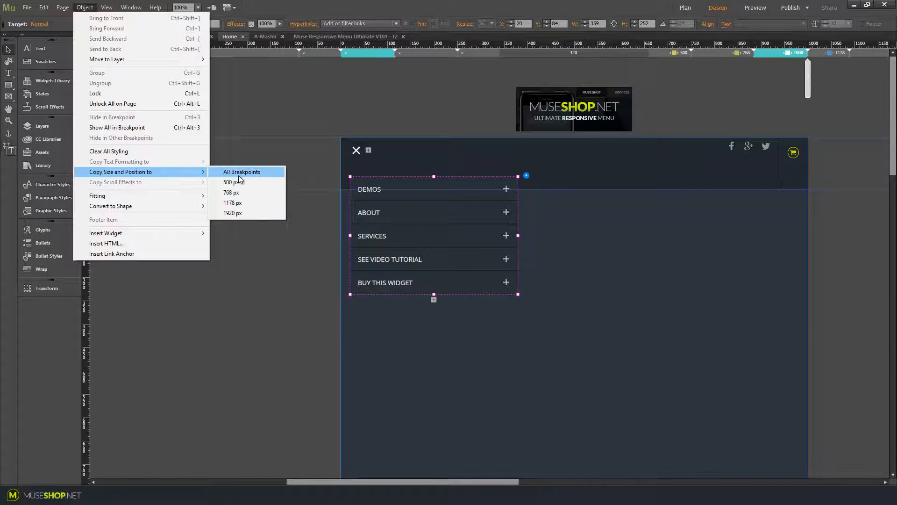
pyautogui.click(239, 174)
pyautogui.click(239, 176)
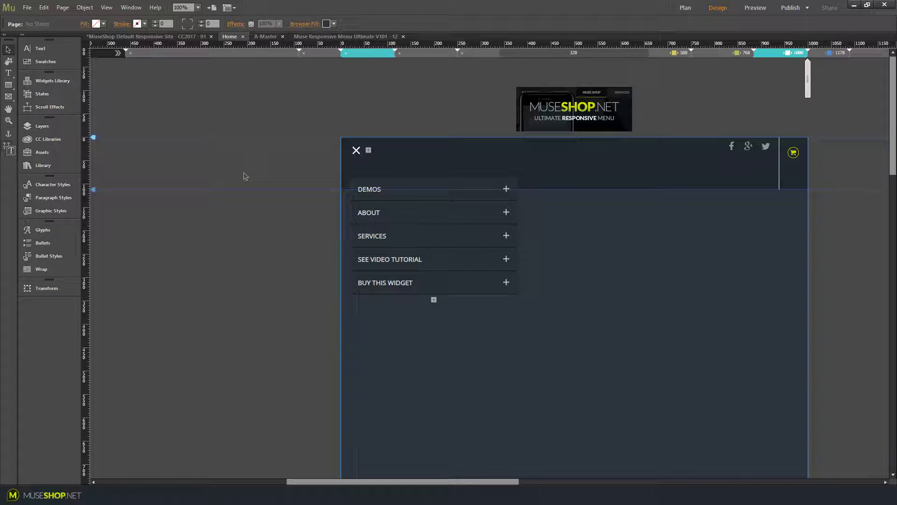
# Turn off showing lightbox parts while editing in the menu composition's options
pyautogui.click(358, 154)
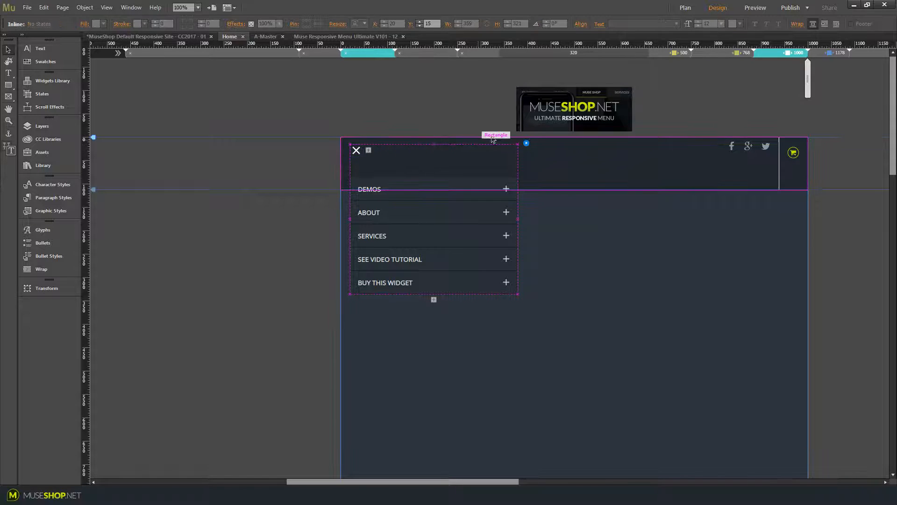
pyautogui.click(527, 143)
pyautogui.click(549, 345)
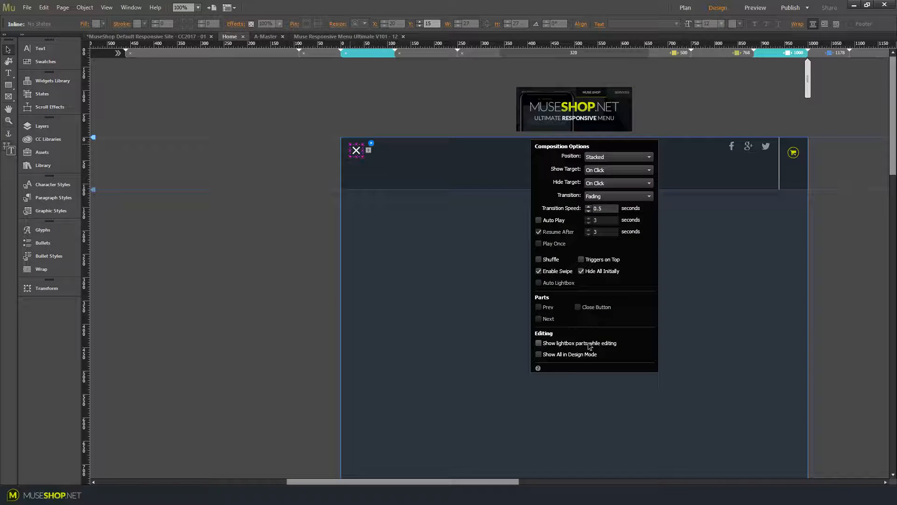
# Resize the oversized text frame behind the close icon to 64 px wide and 30 px high
pyautogui.click(417, 199)
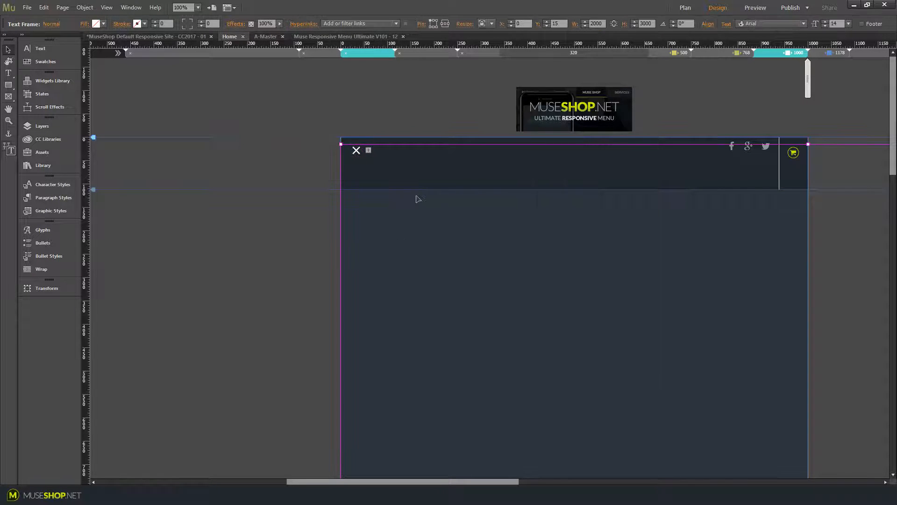
pyautogui.click(602, 23)
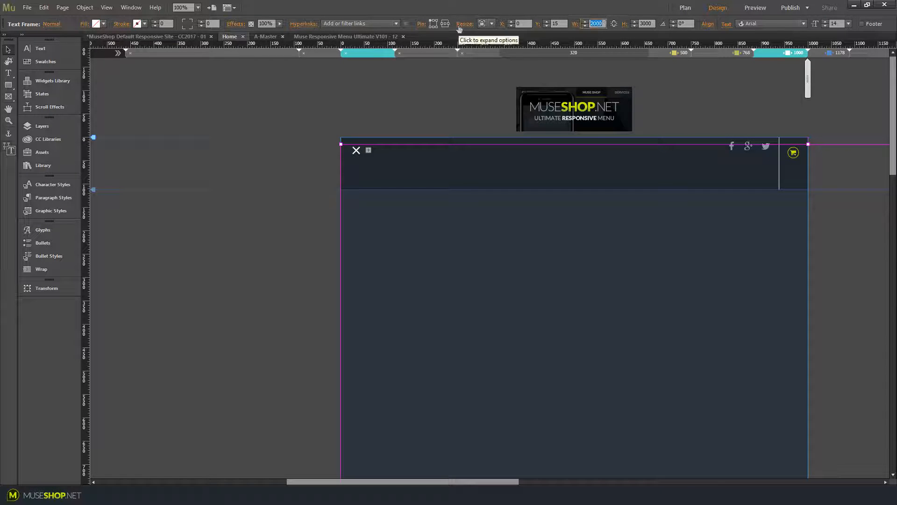
pyautogui.write('64')
pyautogui.press('Tab')
pyautogui.write('30')
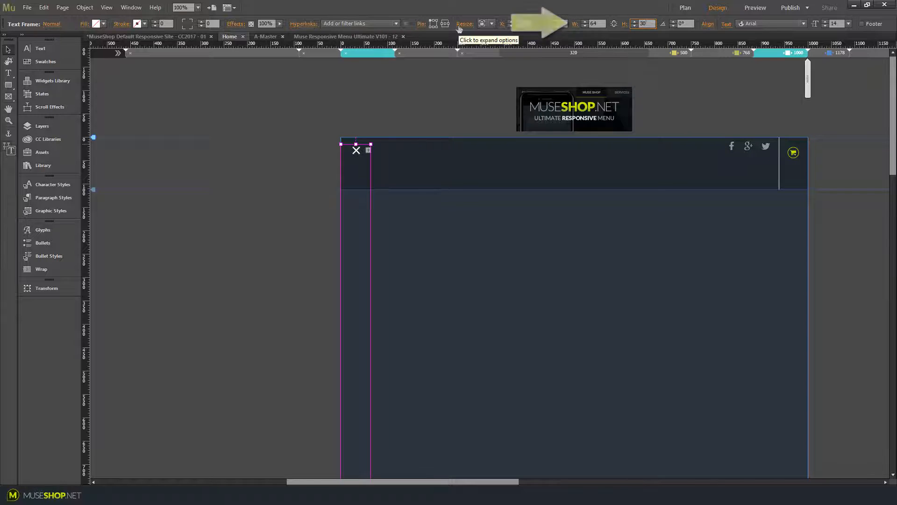
pyautogui.click(203, 216)
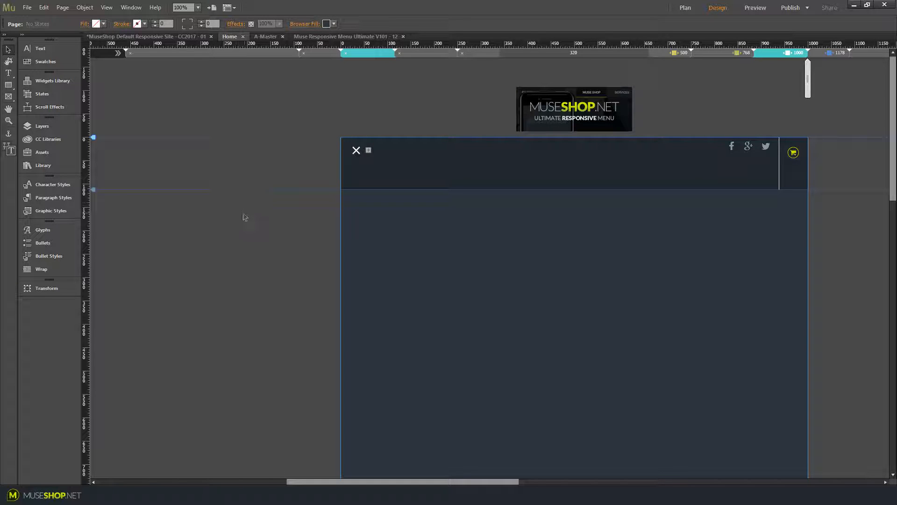
# Preview the page in the browser and narrow the window to check the desktop menu
pyautogui.hotkey('ctrl', 'shift', 'e')
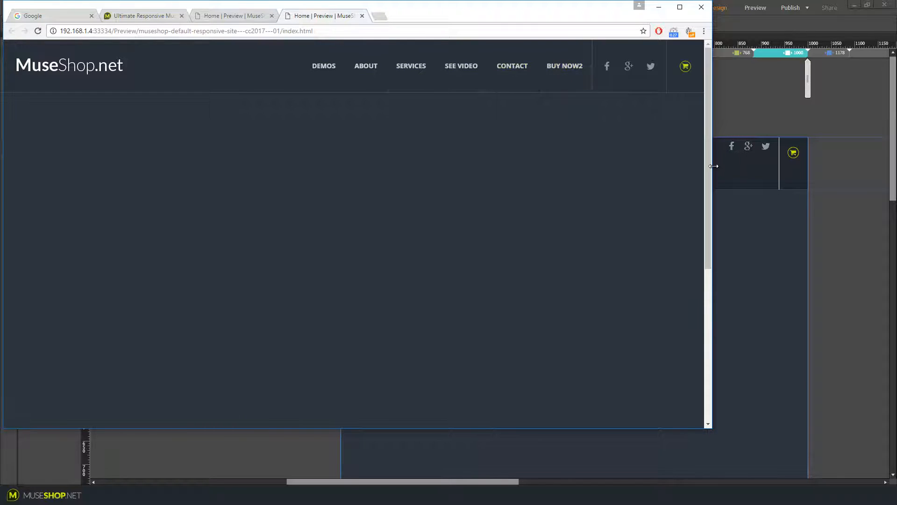
pyautogui.moveTo(714, 165); pyautogui.dragTo(507, 192)
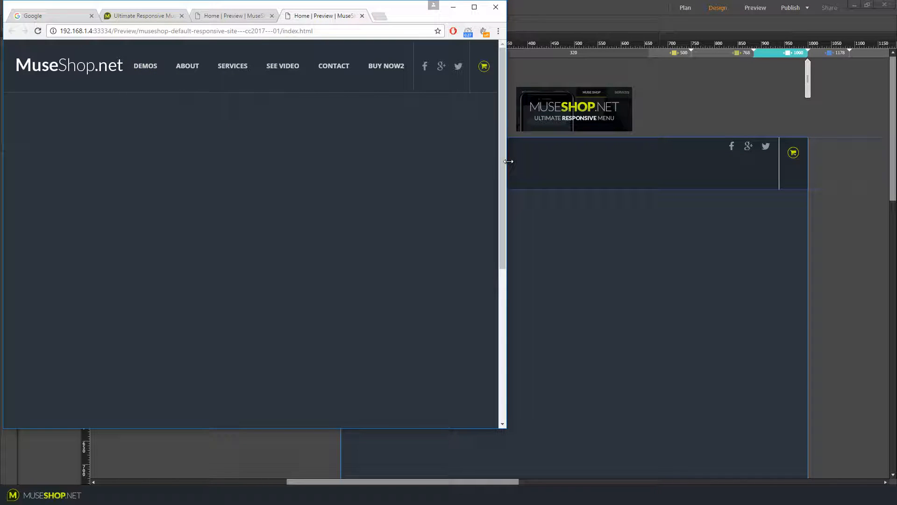
pyautogui.click(621, 219)
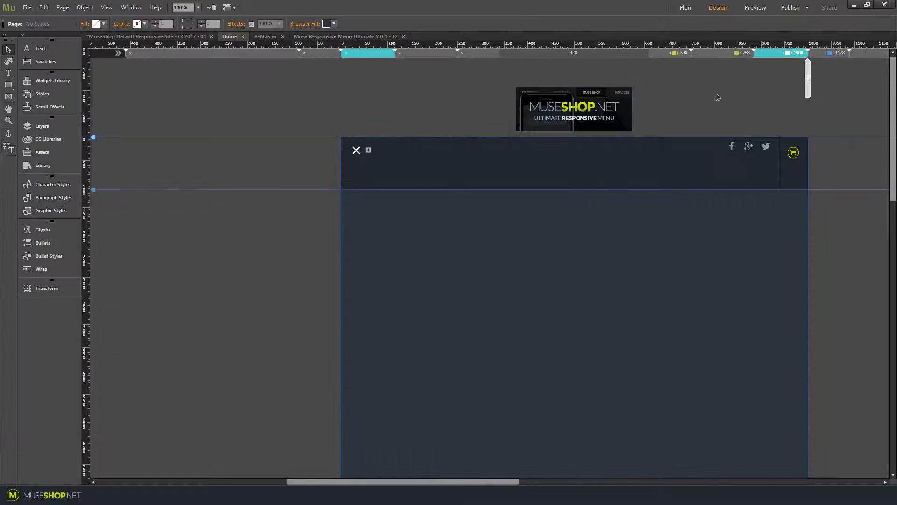
# Switch to the widest breakpoint and enlarge the desktop menu frame to about 736 px wide and 130 px high
pyautogui.click(874, 55)
pyautogui.click(625, 157)
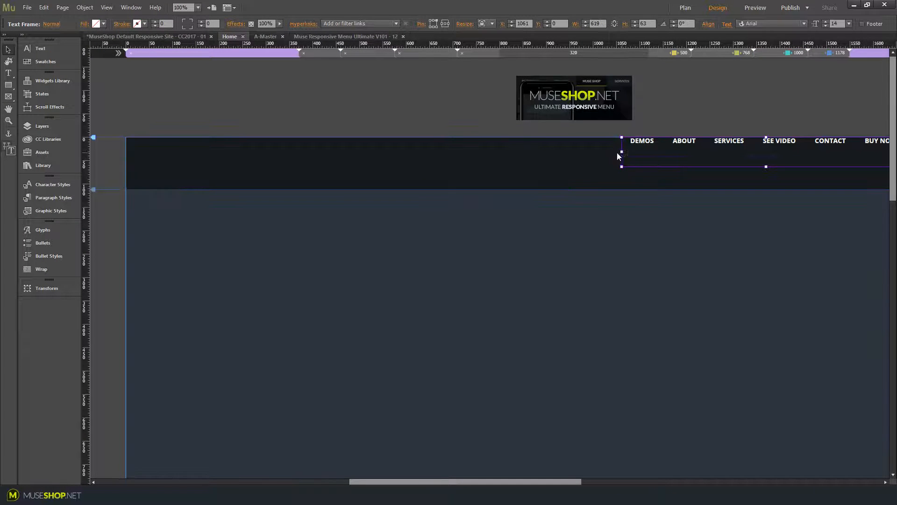
pyautogui.moveTo(623, 153); pyautogui.dragTo(566, 152)
pyautogui.moveTo(740, 166); pyautogui.dragTo(738, 197)
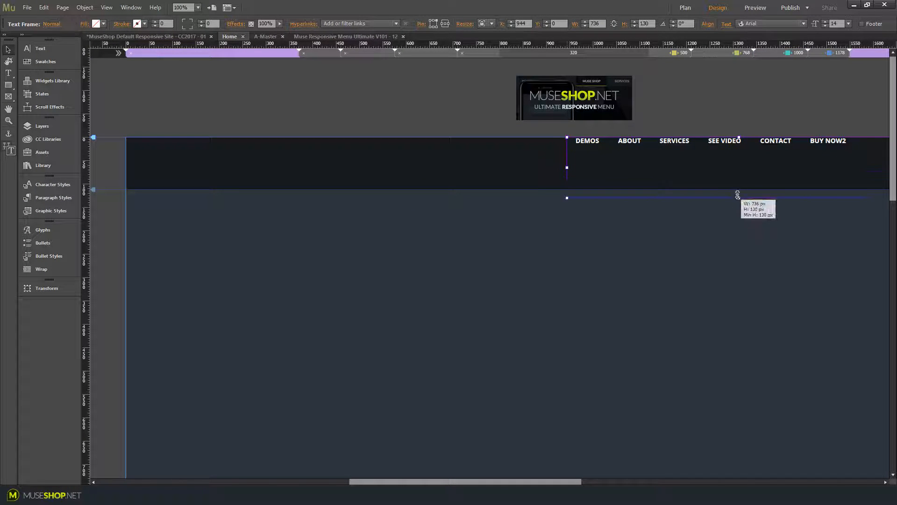
# Try narrowing the inline menu and undo the resize
pyautogui.click(807, 143)
pyautogui.moveTo(856, 153); pyautogui.dragTo(817, 155)
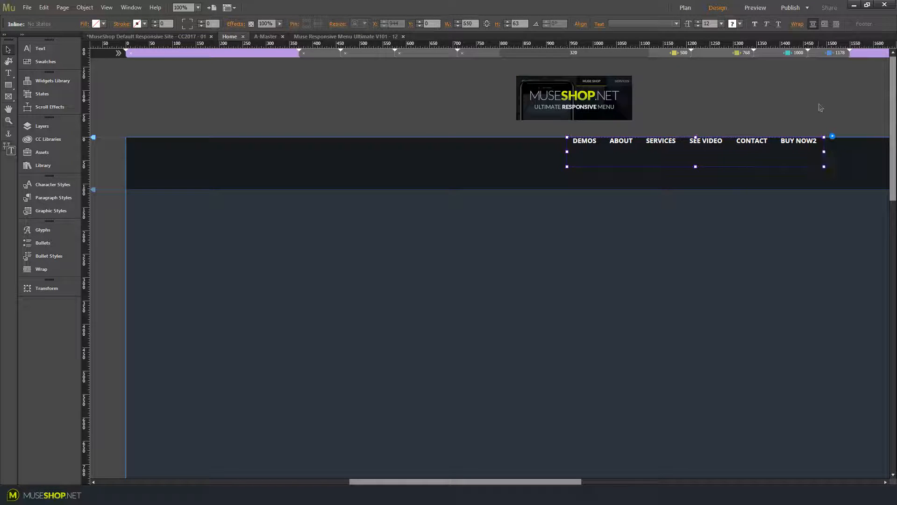
pyautogui.click(763, 122)
pyautogui.hotkey('ctrl', 'z')
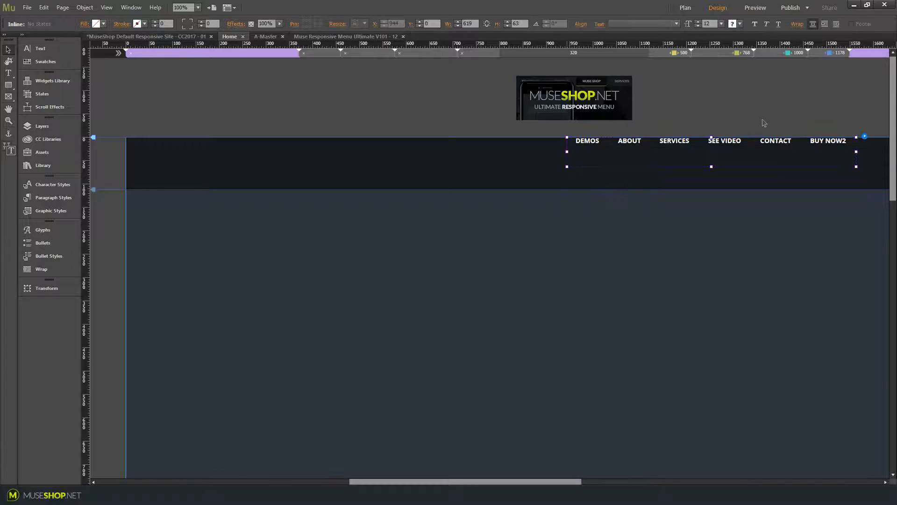
pyautogui.click(764, 122)
# Return to the browser preview, narrow it to mobile width and open the menu's DEMOS list
pyautogui.hotkey('alt', 'Tab')
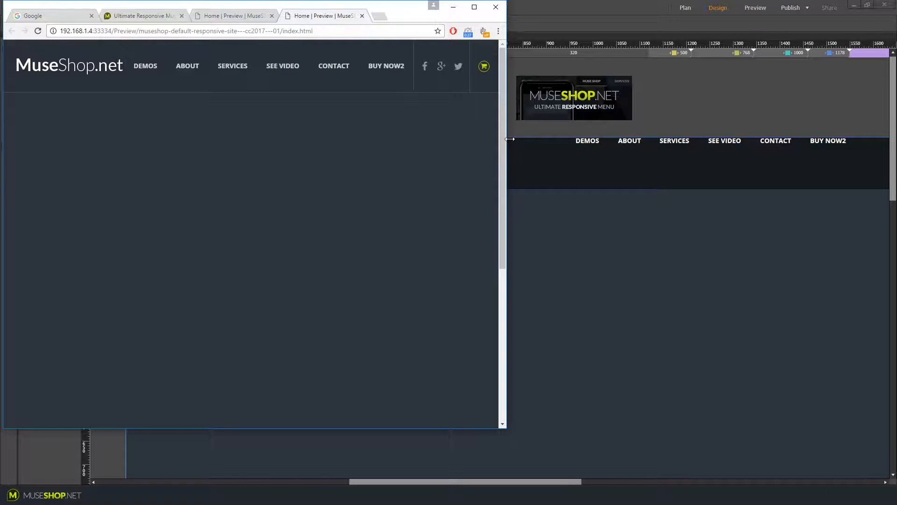
pyautogui.moveTo(508, 139); pyautogui.dragTo(436, 149)
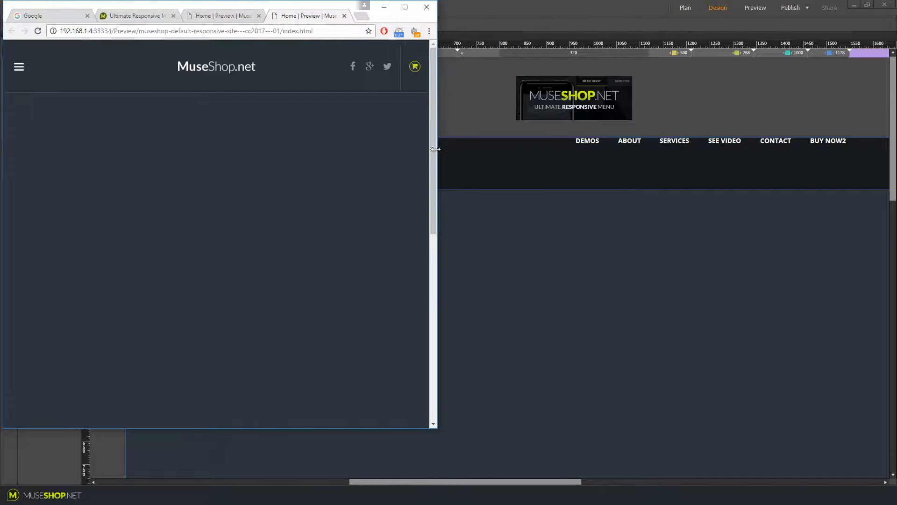
pyautogui.click(26, 68)
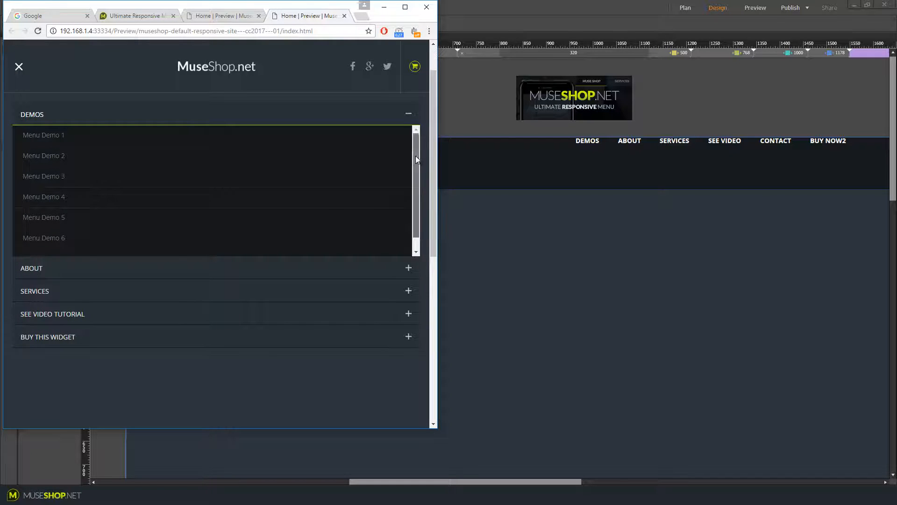
pyautogui.scroll(-1, 415, 182)
pyautogui.scroll(-1, 196, 187)
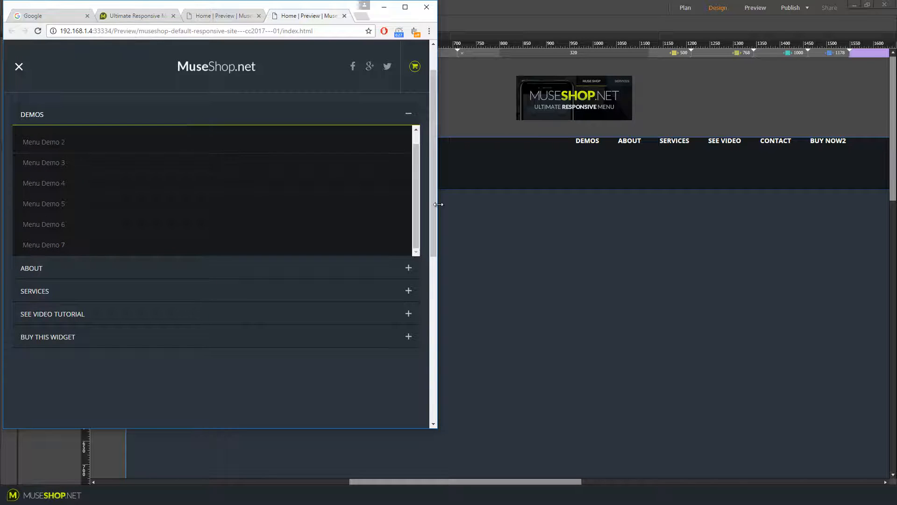
# Test each accordion section of the mobile menu at a narrower window width
pyautogui.moveTo(437, 206); pyautogui.dragTo(290, 217)
pyautogui.click(18, 66)
pyautogui.click(52, 114)
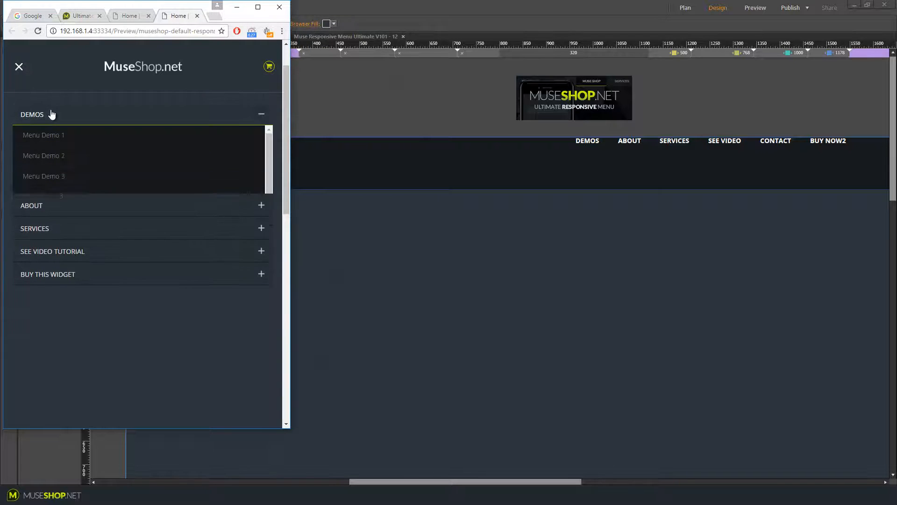
pyautogui.scroll(-2, 84, 166)
pyautogui.scroll(3, 83, 191)
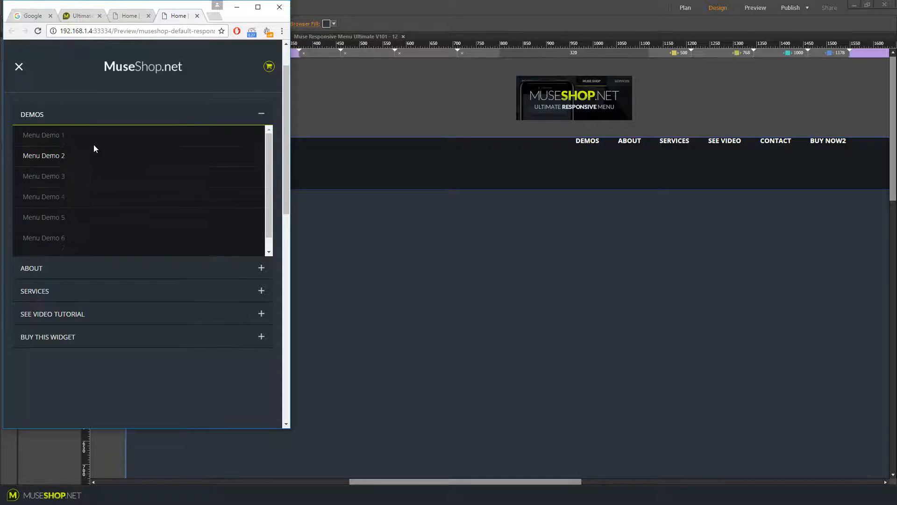
pyautogui.click(143, 267)
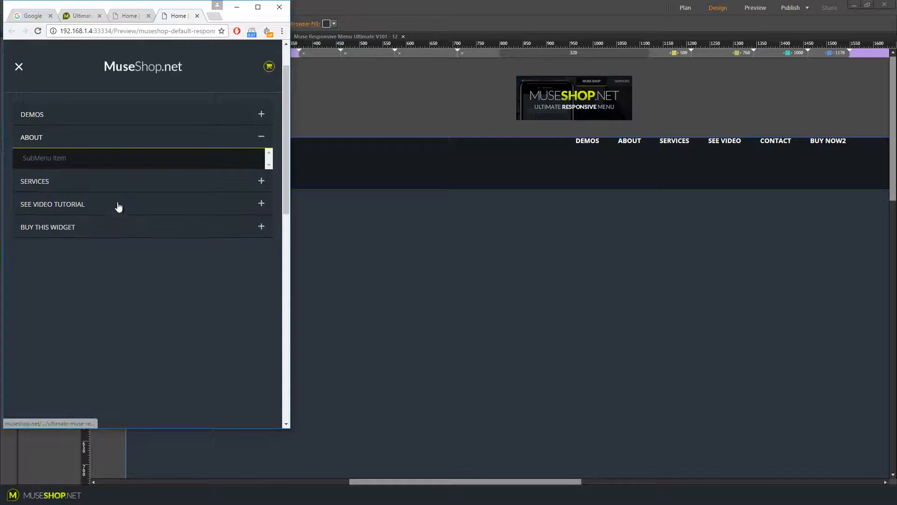
pyautogui.click(133, 183)
pyautogui.click(132, 211)
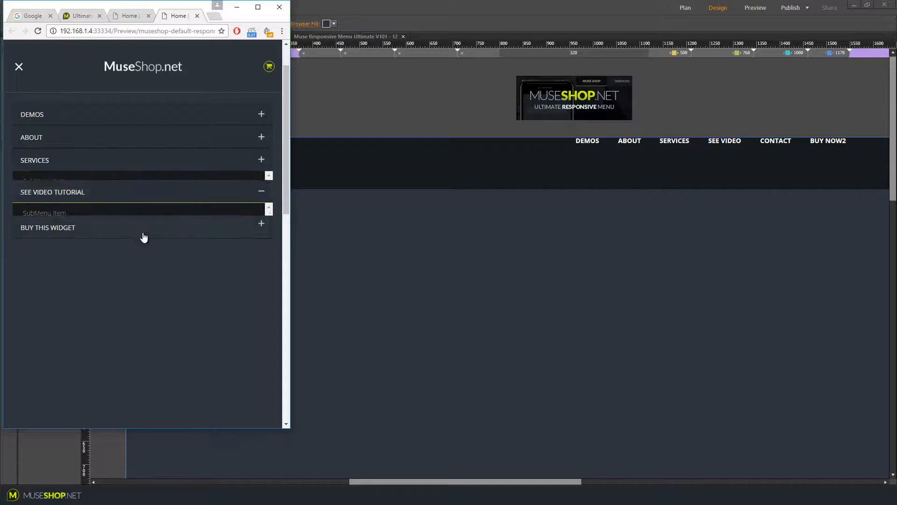
pyautogui.click(127, 226)
pyautogui.click(19, 67)
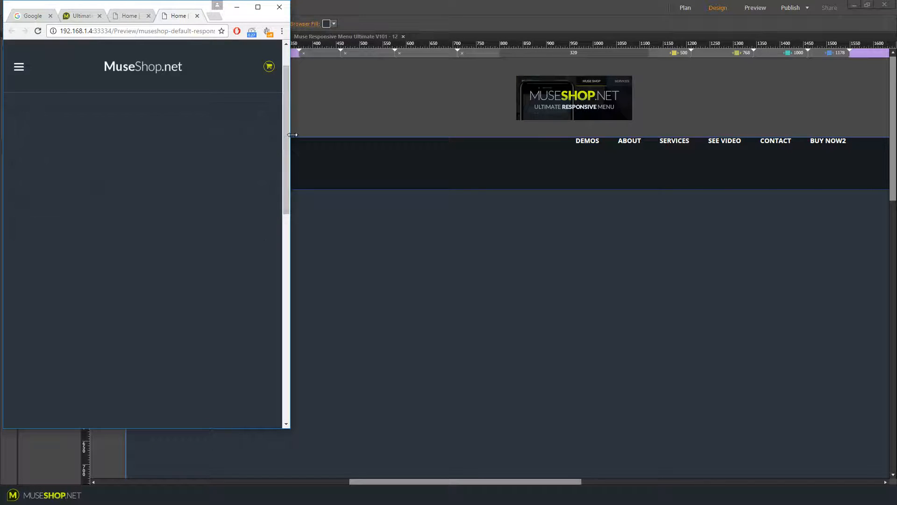
# Check the mobile menu at the narrowest and shorter window sizes, then widen the preview again
pyautogui.moveTo(292, 134); pyautogui.dragTo(172, 135)
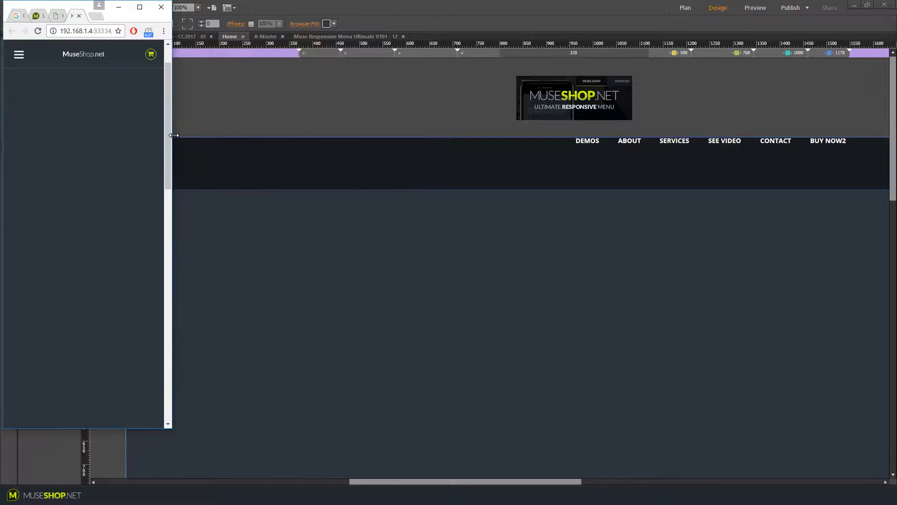
pyautogui.click(50, 90)
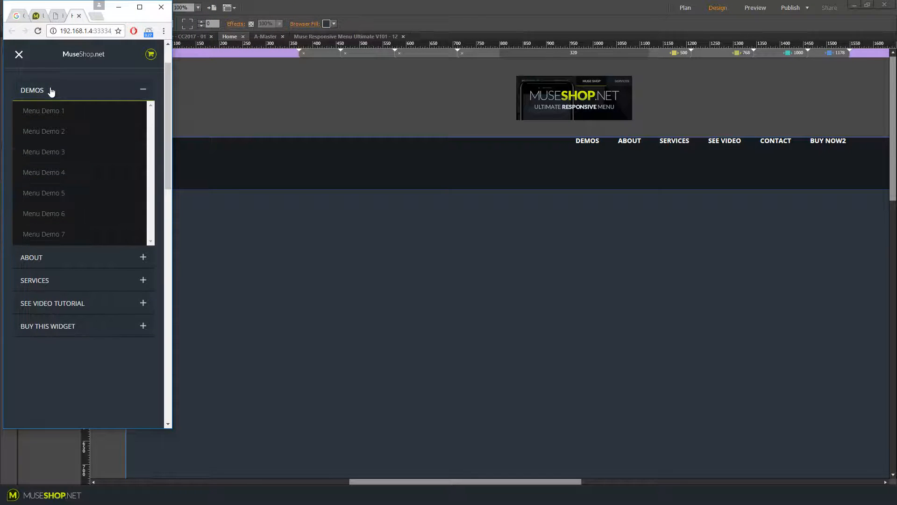
pyautogui.click(51, 90)
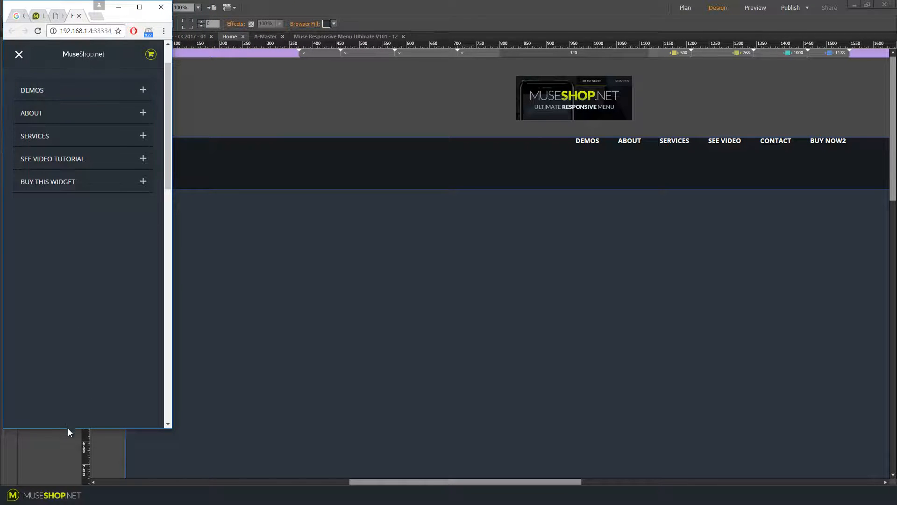
pyautogui.moveTo(68, 428); pyautogui.dragTo(69, 276)
pyautogui.click(70, 90)
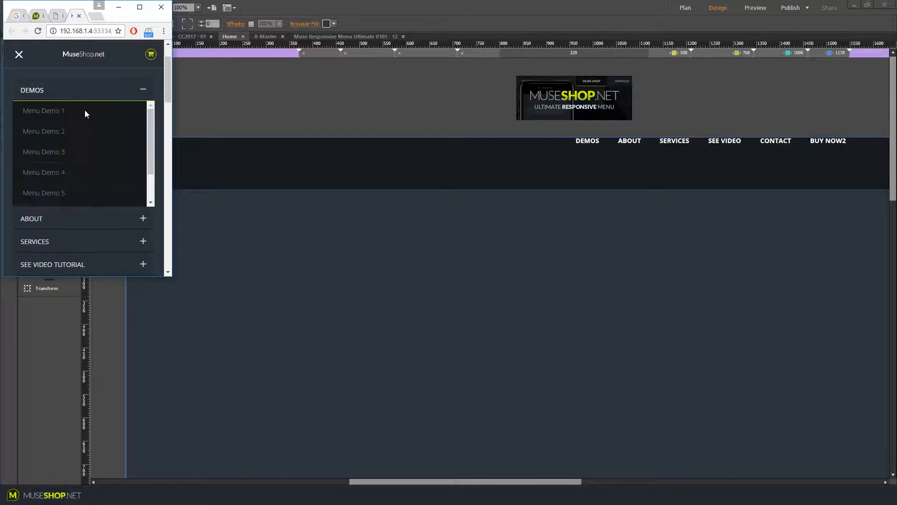
pyautogui.scroll(-2, 71, 150)
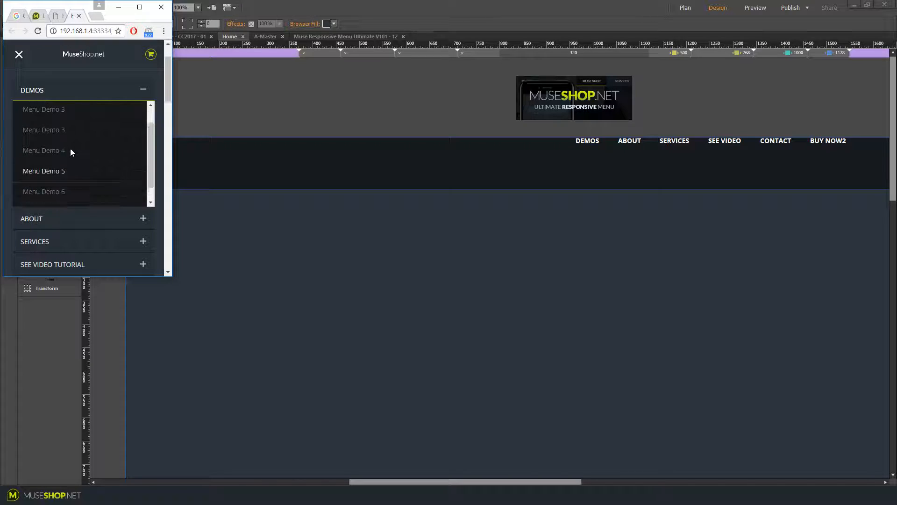
pyautogui.scroll(2, 70, 147)
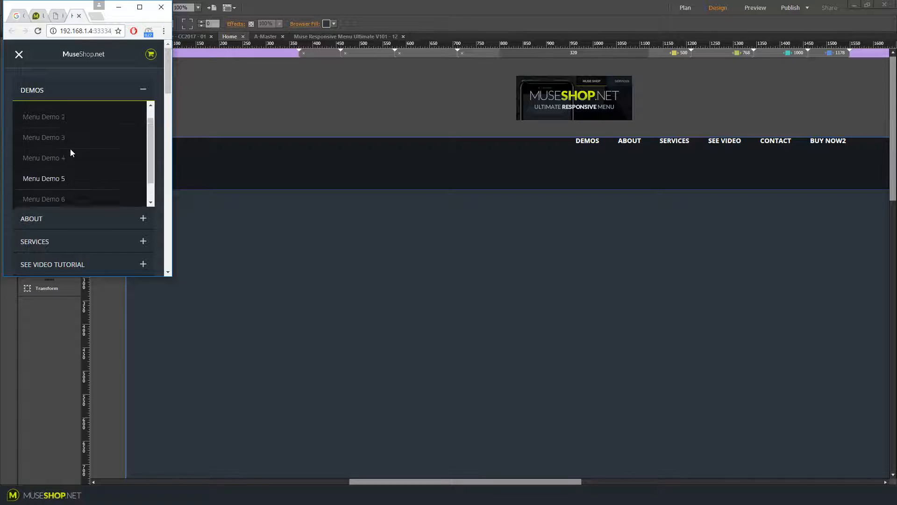
pyautogui.scroll(-2, 74, 147)
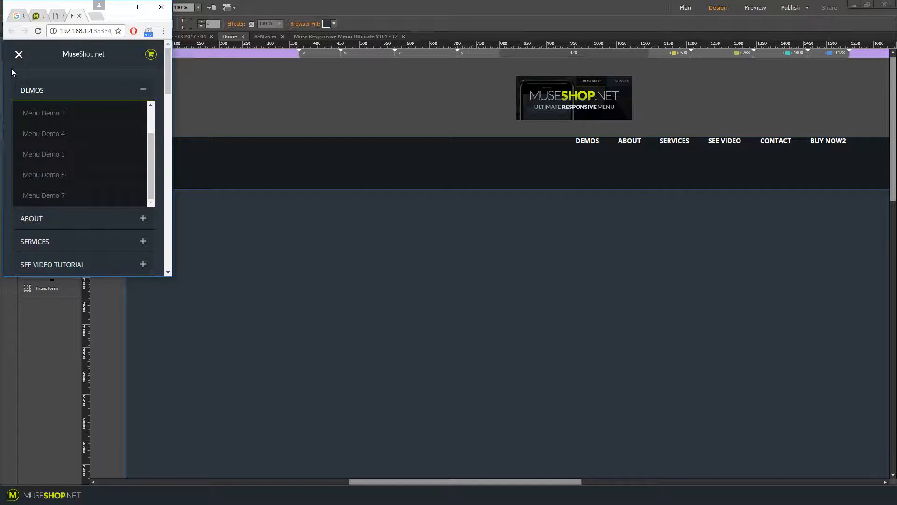
pyautogui.moveTo(88, 278); pyautogui.dragTo(82, 355)
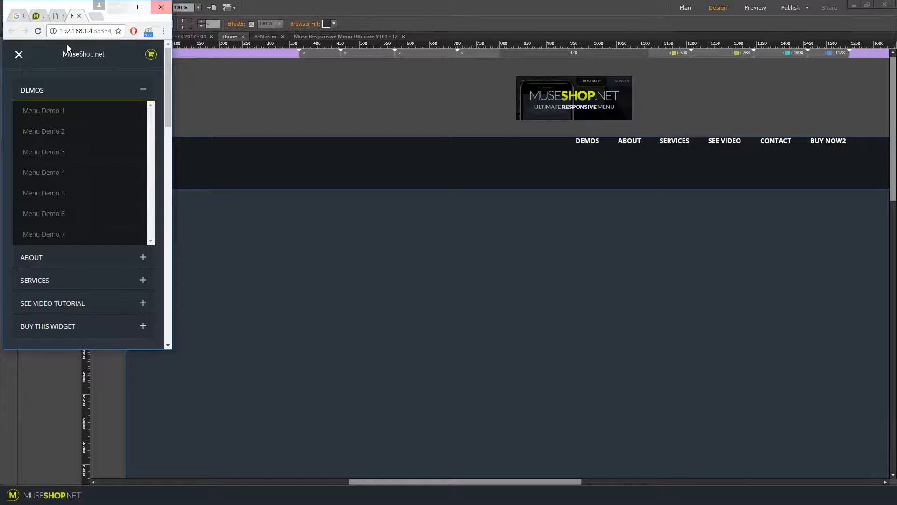
pyautogui.click(21, 56)
pyautogui.moveTo(172, 99); pyautogui.dragTo(708, 113)
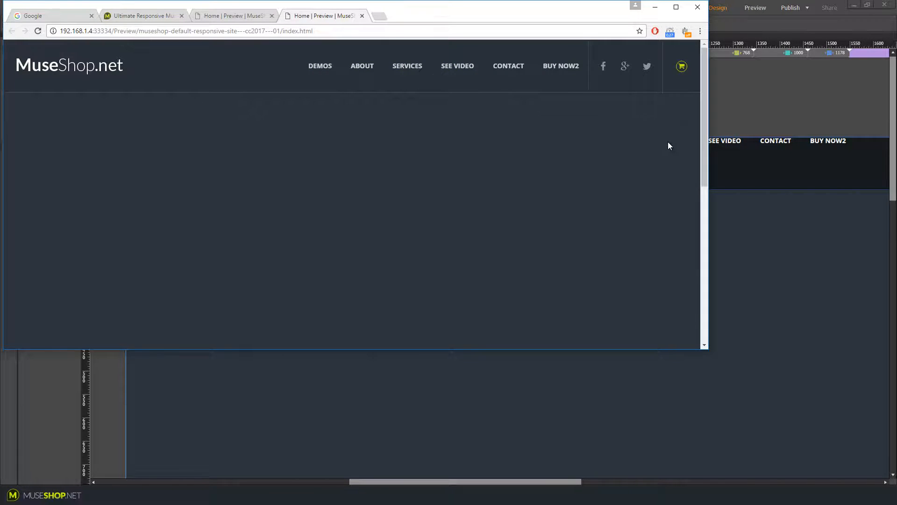
pyautogui.click(783, 114)
pyautogui.hscroll(5, 552, 471)
pyautogui.hscroll(-3, 551, 471)
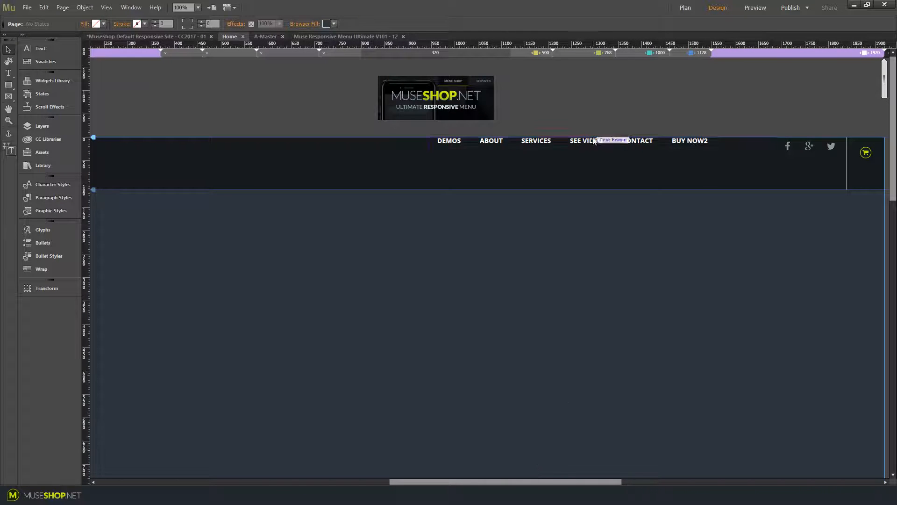
pyautogui.click(452, 95)
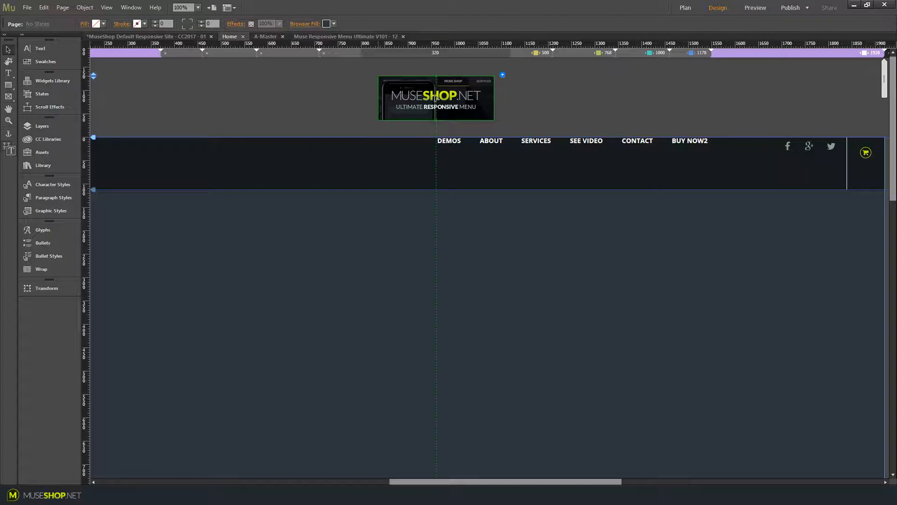
pyautogui.click(503, 75)
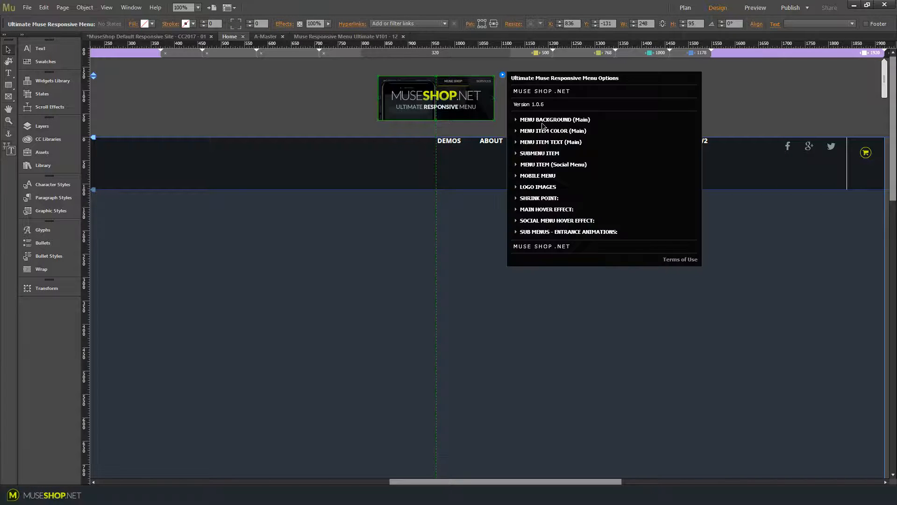
pyautogui.click(515, 121)
pyautogui.click(346, 96)
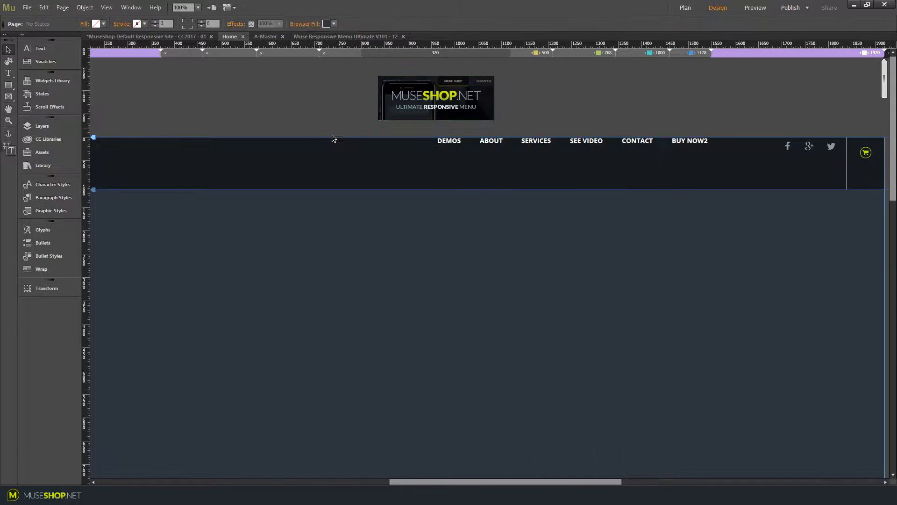
pyautogui.moveTo(304, 157); pyautogui.dragTo(304, 211)
pyautogui.hotkey('ctrl', 'z')
# Open the menu widget's options and set the Menu Background initial colour to blue
pyautogui.moveTo(549, 481); pyautogui.dragTo(510, 468)
pyautogui.click(518, 100)
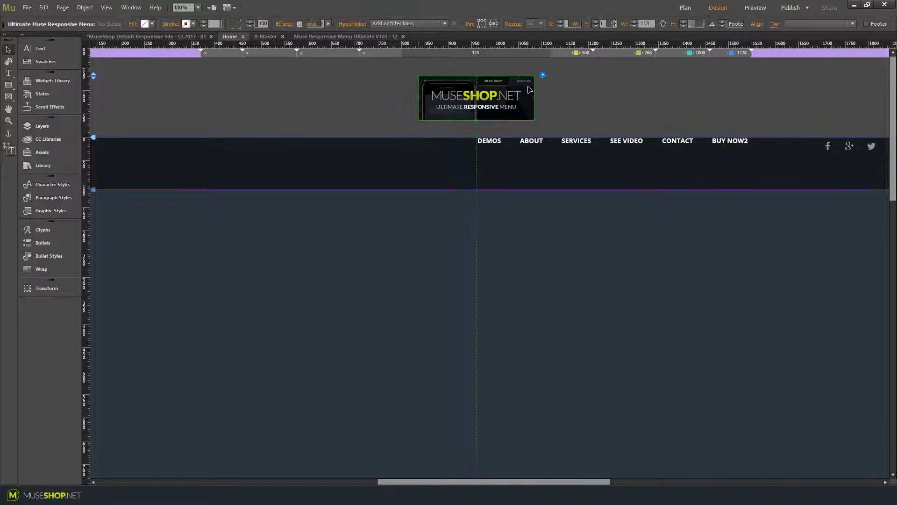
pyautogui.click(542, 74)
pyautogui.click(557, 120)
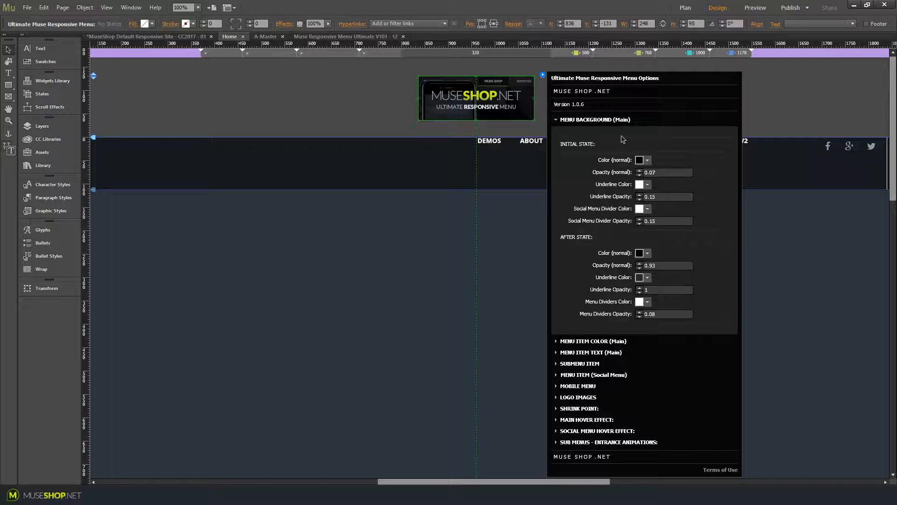
pyautogui.click(648, 160)
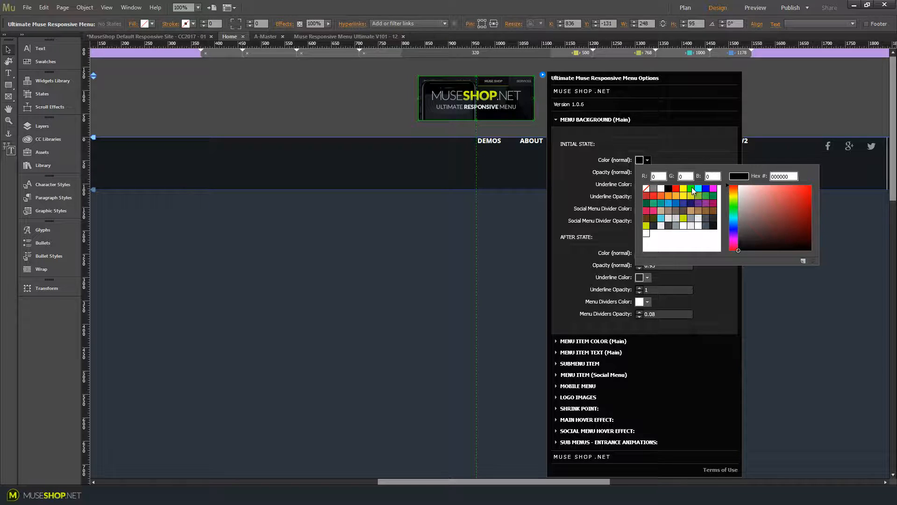
pyautogui.click(668, 202)
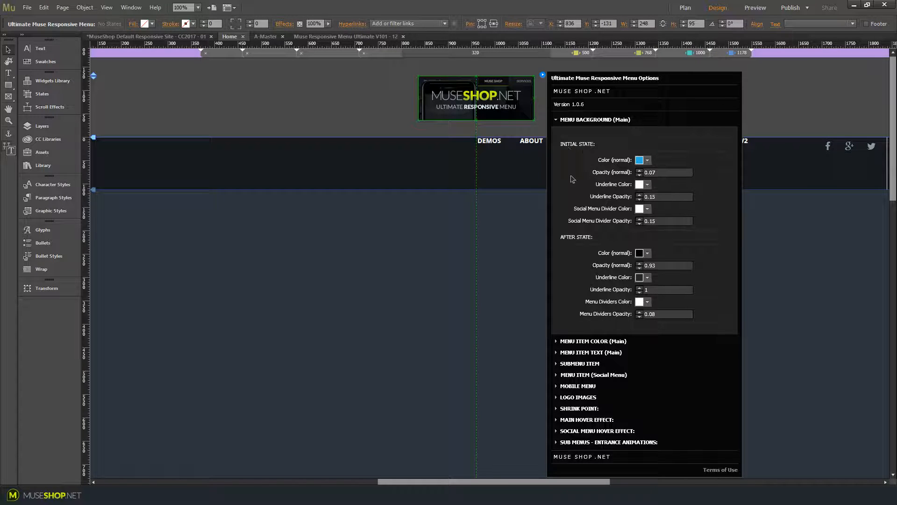
# Preview the page in the browser, make the window taller and return to the editor
pyautogui.hotkey('ctrl', 'shift', 'e')
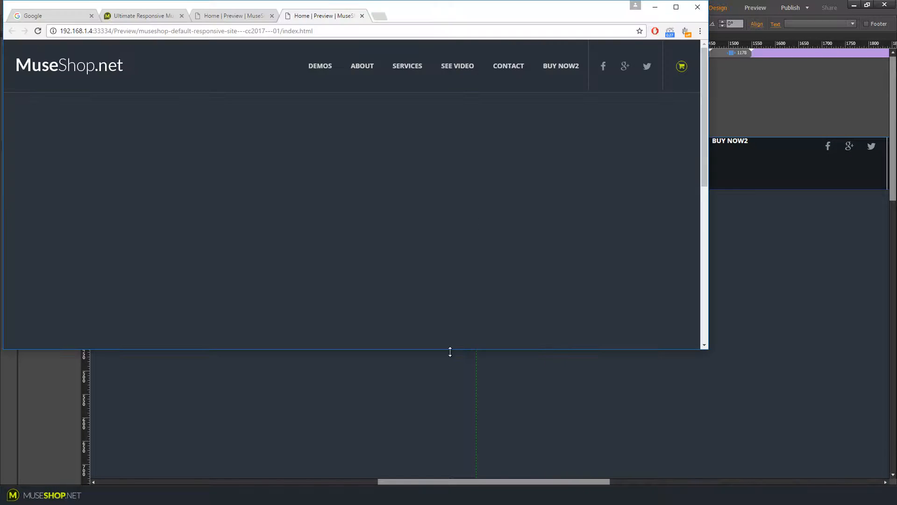
pyautogui.moveTo(450, 351); pyautogui.dragTo(450, 431)
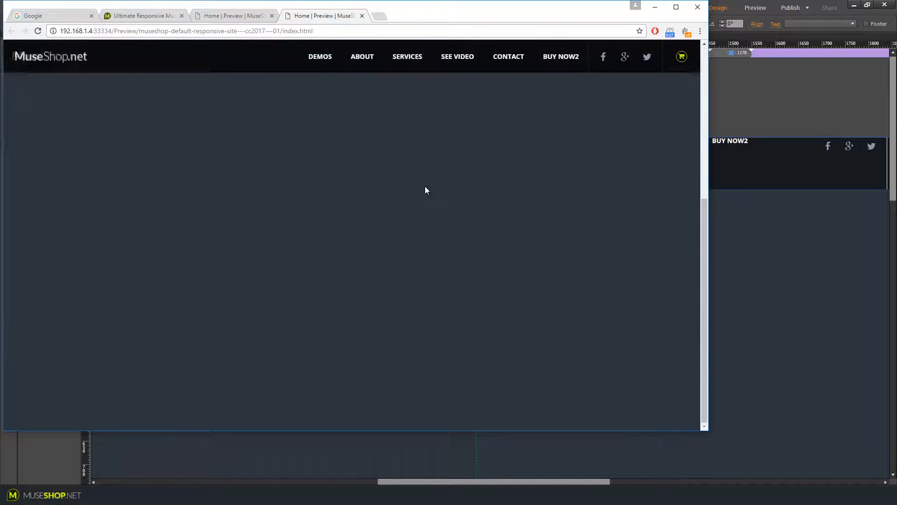
pyautogui.hotkey('alt', 'Tab')
# Set the Menu Background initial opacity to 1 in the widget options
pyautogui.click(491, 119)
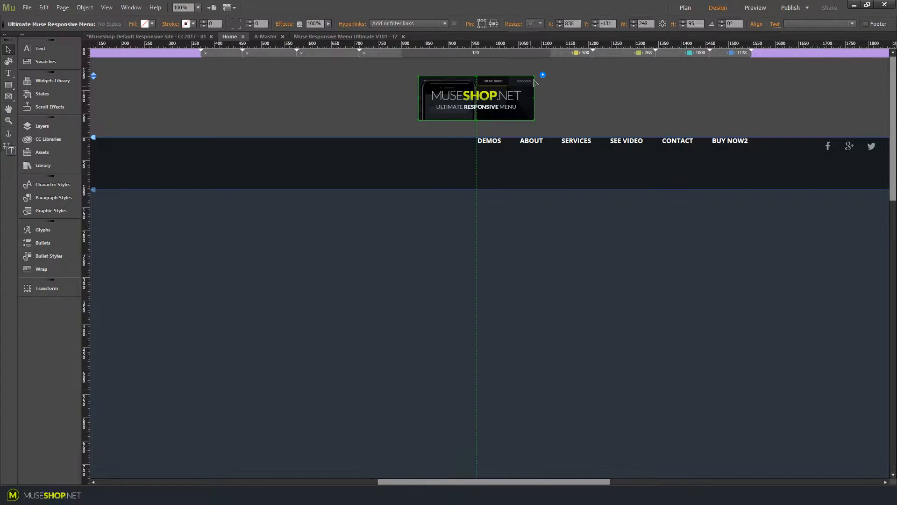
pyautogui.click(543, 74)
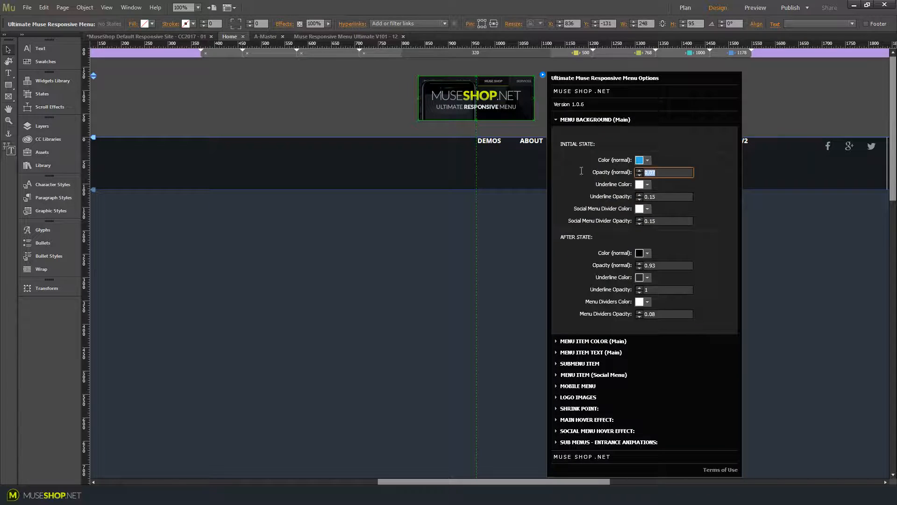
pyautogui.write('1')
pyautogui.press('Return')
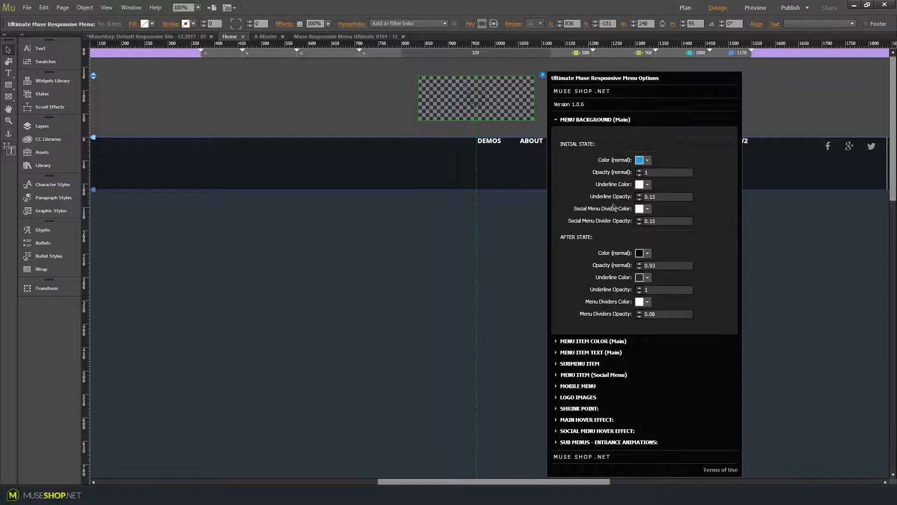
# Check the blue menu background in the browser preview, then return to the editor
pyautogui.click(322, 496)
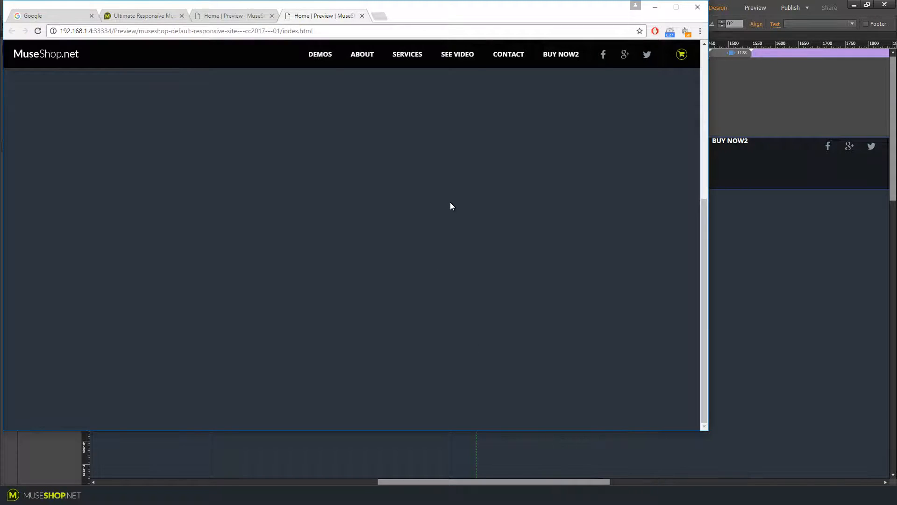
pyautogui.scroll(4, 450, 203)
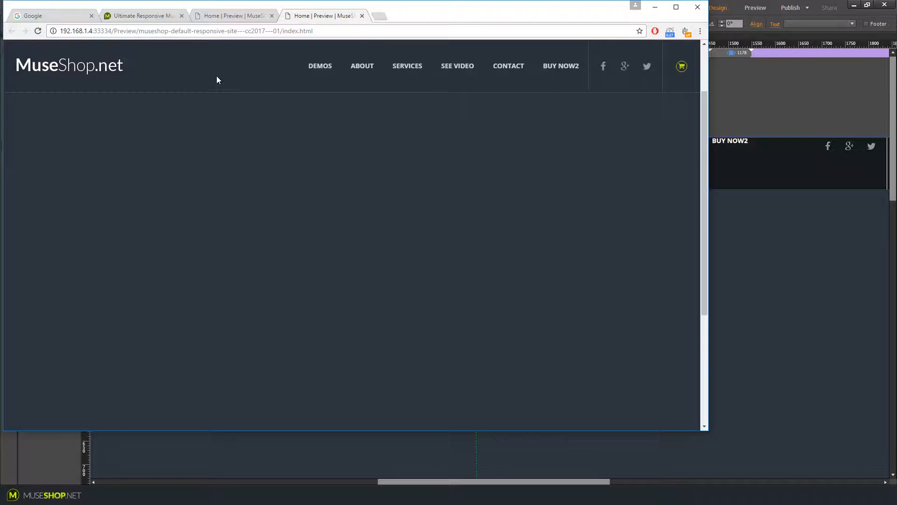
pyautogui.hotkey('alt', 'Tab')
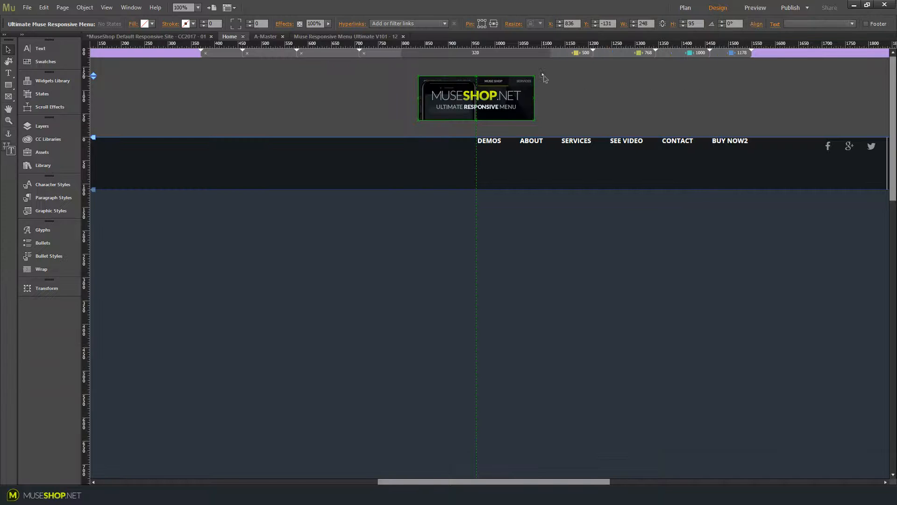
# Set the initial-state underline colour to cyan and the underline opacity to 1
pyautogui.click(542, 75)
pyautogui.click(594, 120)
pyautogui.click(644, 160)
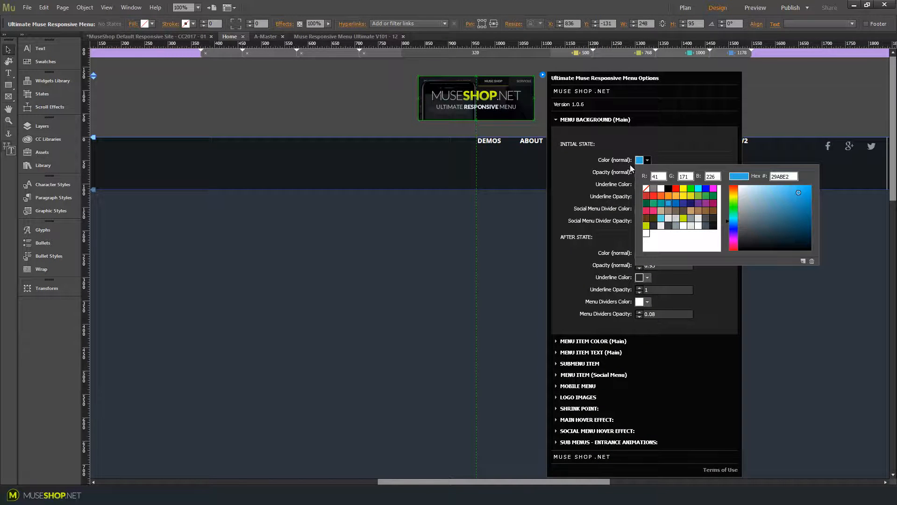
pyautogui.click(647, 184)
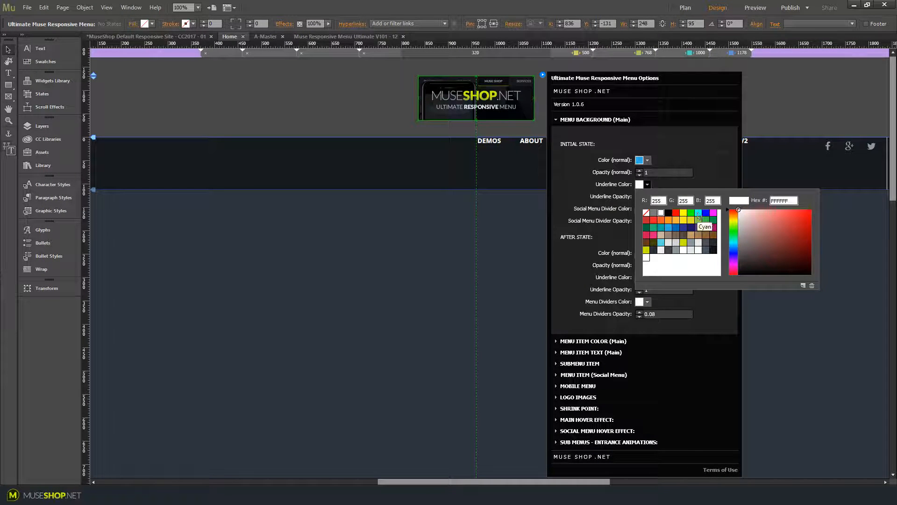
pyautogui.click(698, 213)
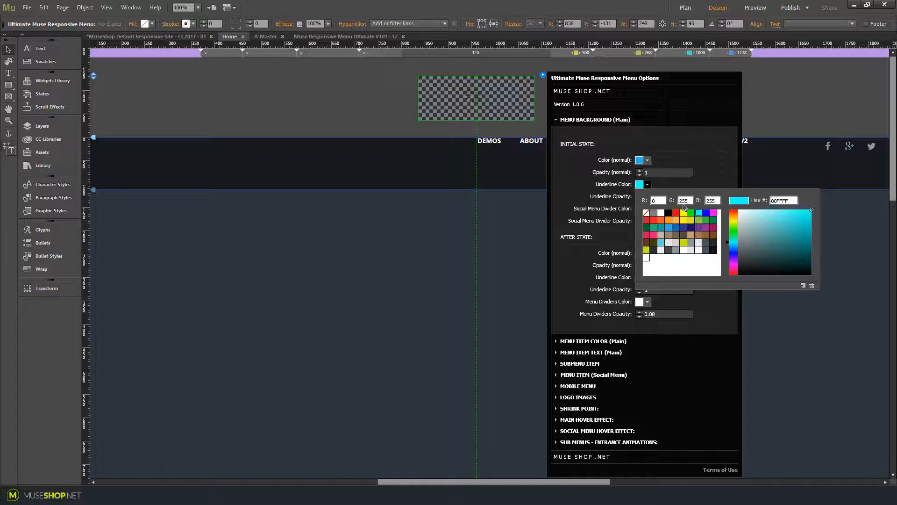
pyautogui.click(610, 193)
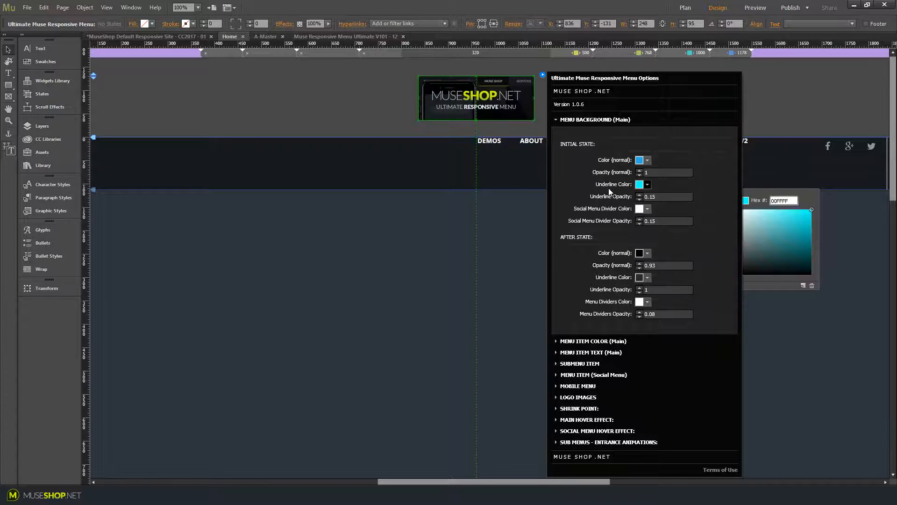
pyautogui.click(661, 198)
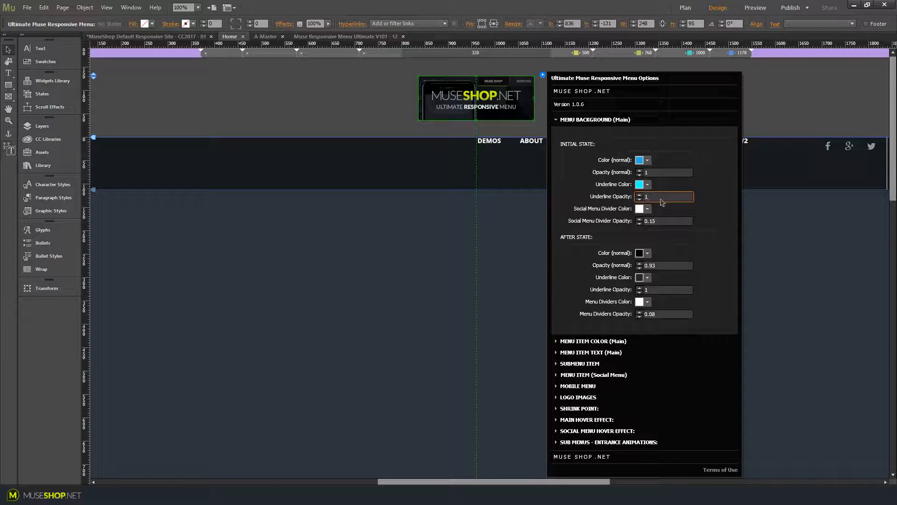
pyautogui.press('Return')
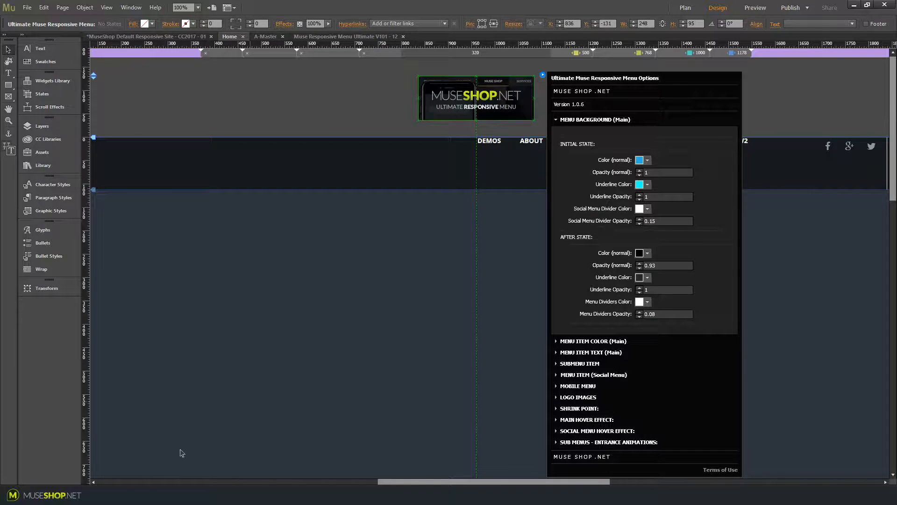
# Preview the underlined menu in the browser and return to the editor
pyautogui.hotkey('ctrl', 'shift', 'e')
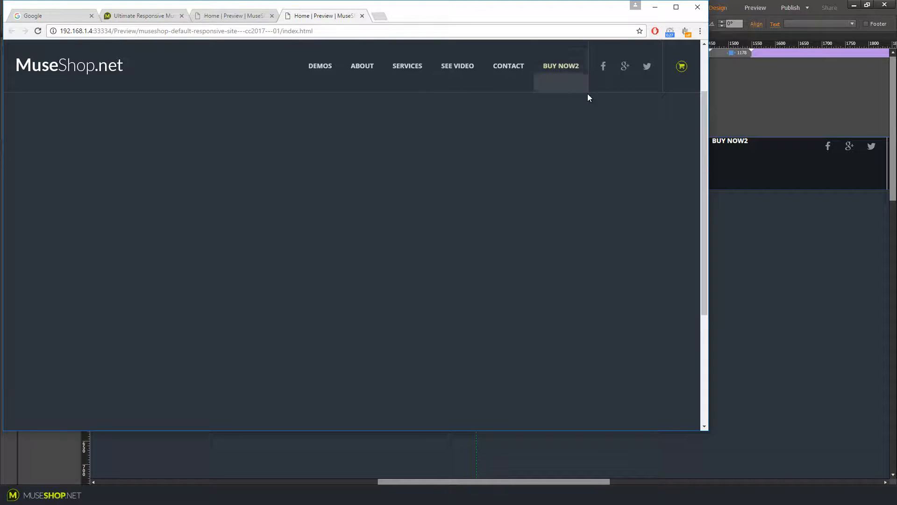
pyautogui.click(812, 111)
# Copy the underline colour's hex code 00FFFF from its colour picker
pyautogui.click(518, 91)
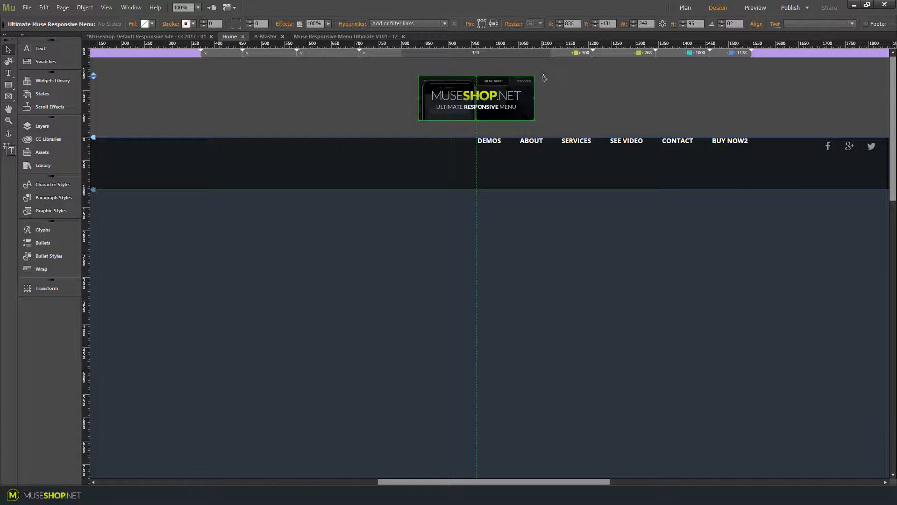
pyautogui.click(542, 74)
pyautogui.click(558, 119)
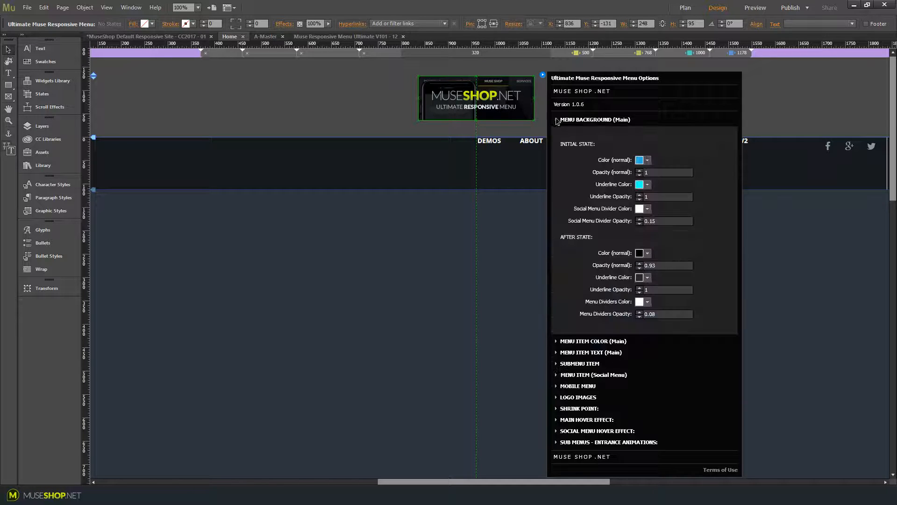
pyautogui.click(647, 184)
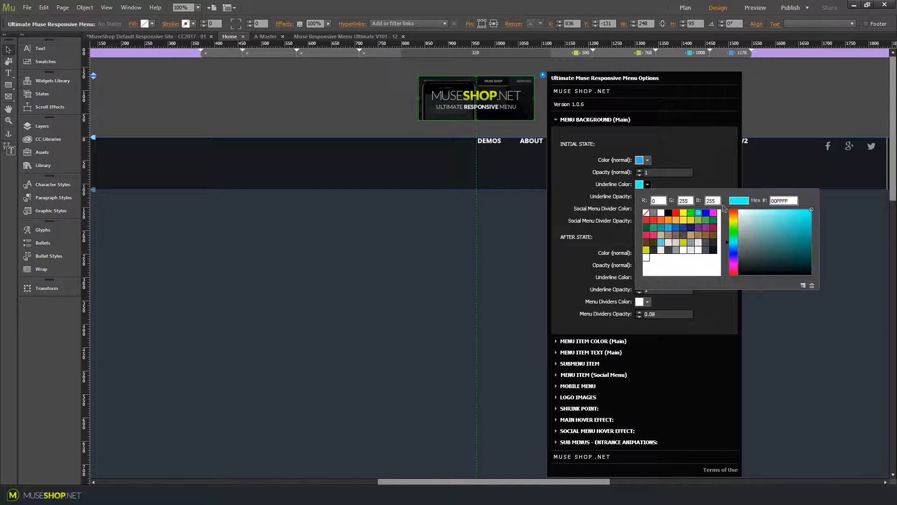
pyautogui.doubleClick(780, 201)
pyautogui.rightClick(780, 202)
pyautogui.click(794, 216)
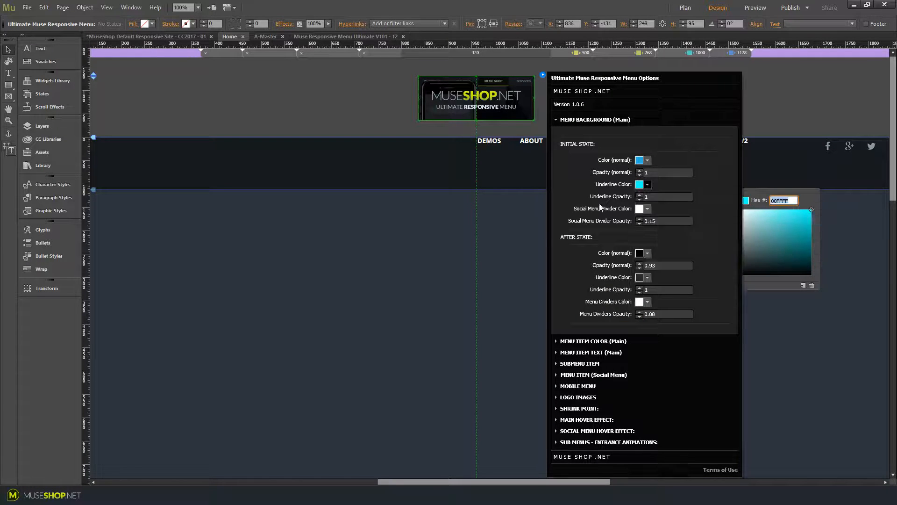
# Paste the hex code as the social menu divider colour and set the divider opacity to 1
pyautogui.click(647, 209)
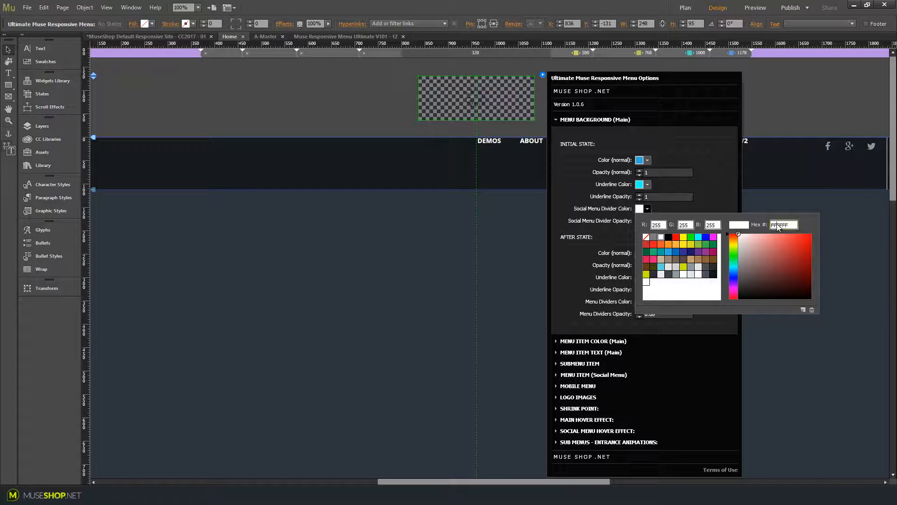
pyautogui.doubleClick(779, 225)
pyautogui.rightClick(779, 225)
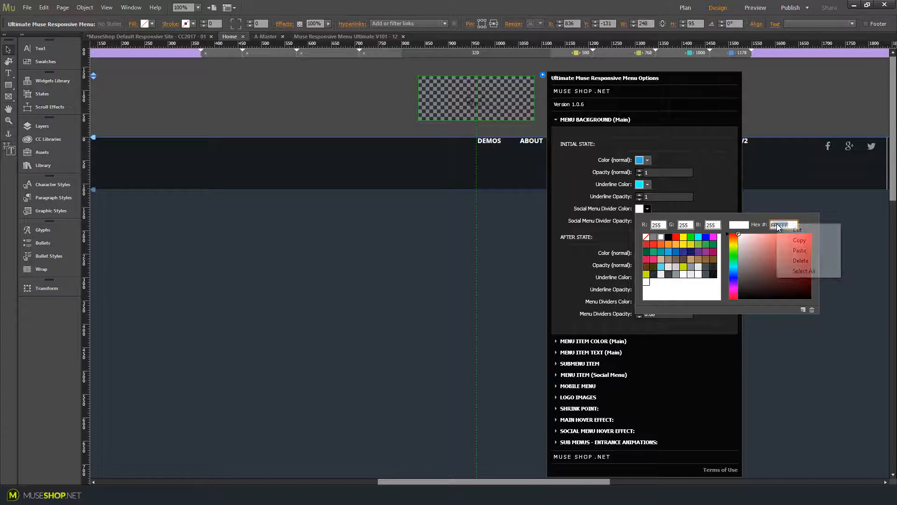
pyautogui.click(798, 250)
pyautogui.click(656, 220)
pyautogui.press('Return')
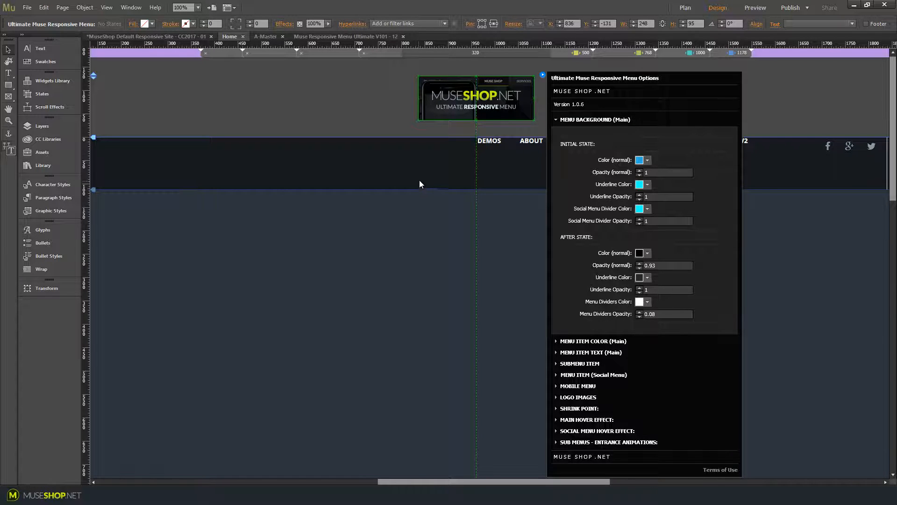
# Set the after-state background colour to red with an opacity of 0.5
pyautogui.click(641, 254)
pyautogui.click(649, 289)
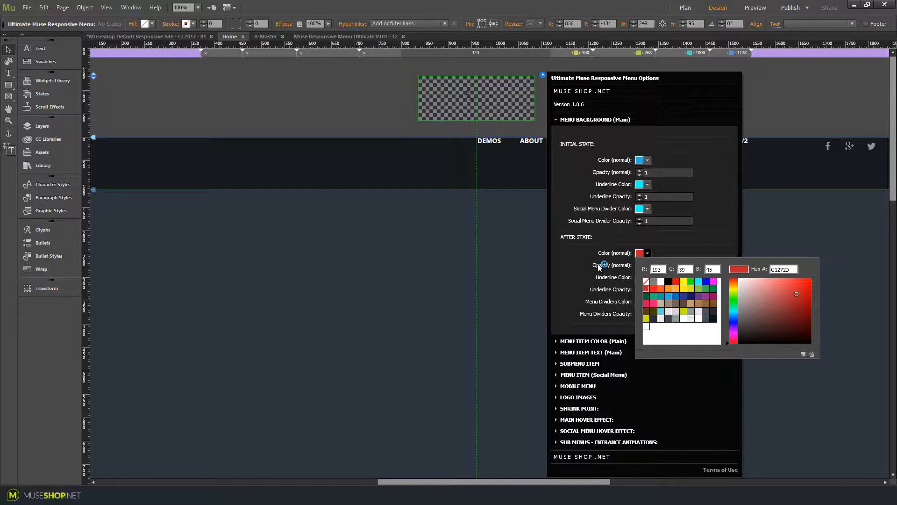
pyautogui.click(607, 271)
pyautogui.doubleClick(657, 264)
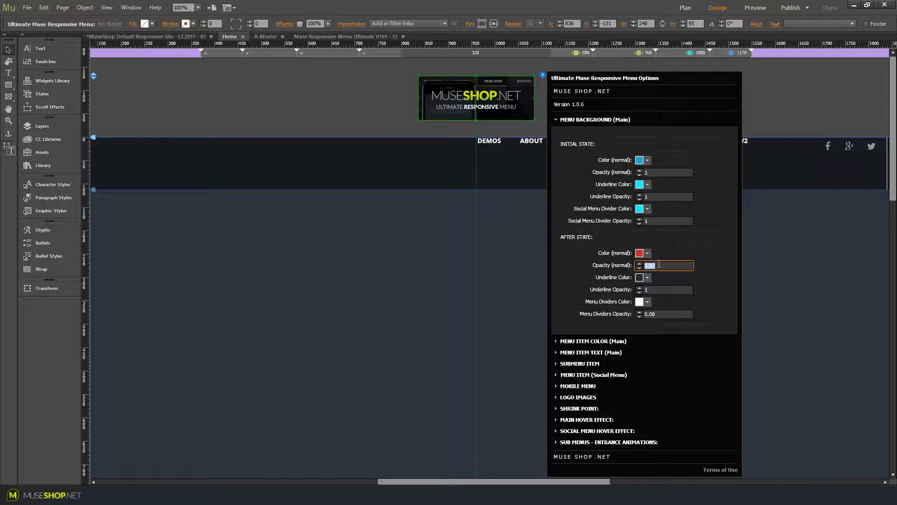
pyautogui.press('Return')
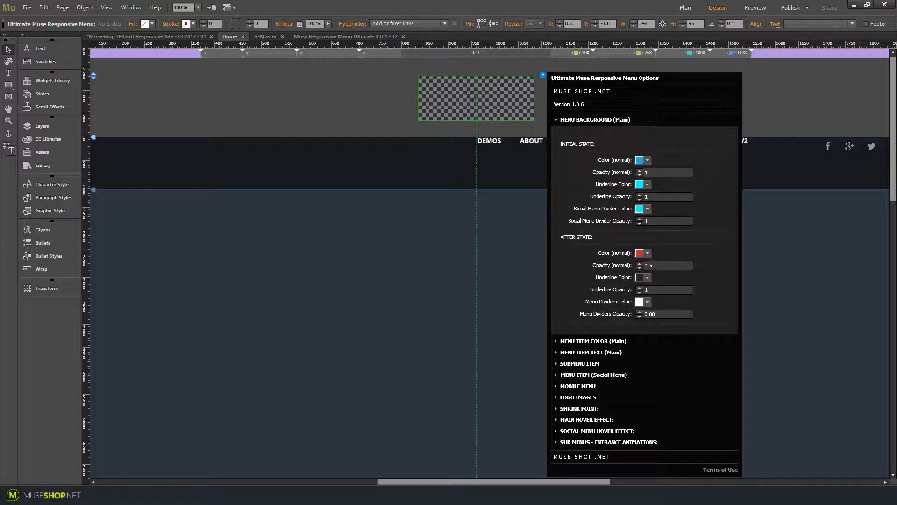
# Set the after-state underline colour and the menu dividers colour to red
pyautogui.click(650, 278)
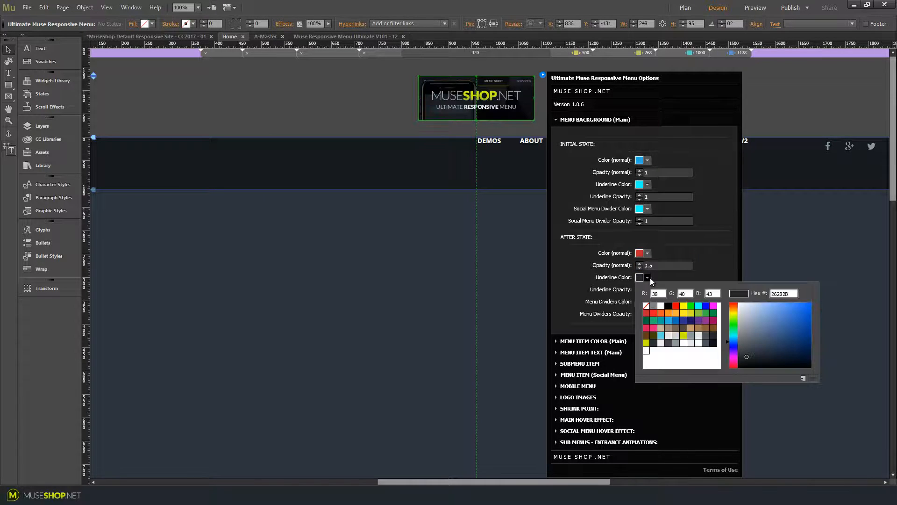
pyautogui.click(677, 310)
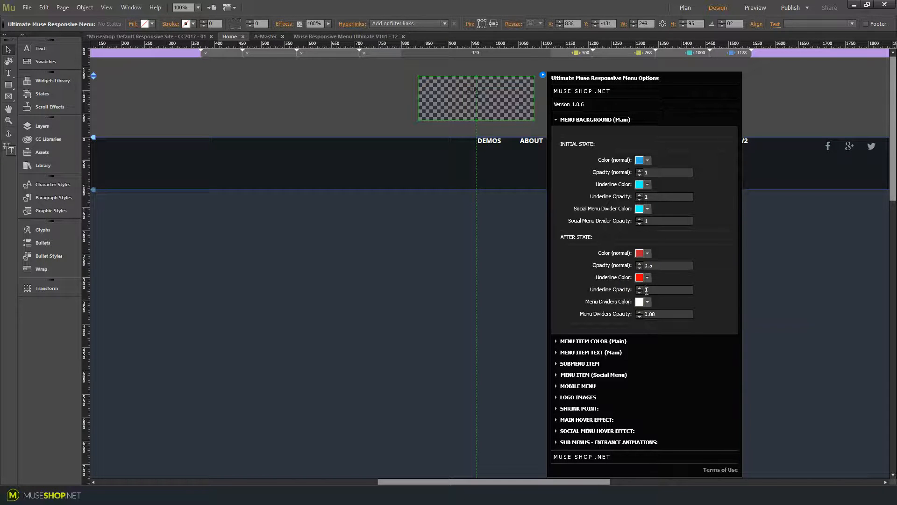
pyautogui.click(647, 301)
pyautogui.click(675, 329)
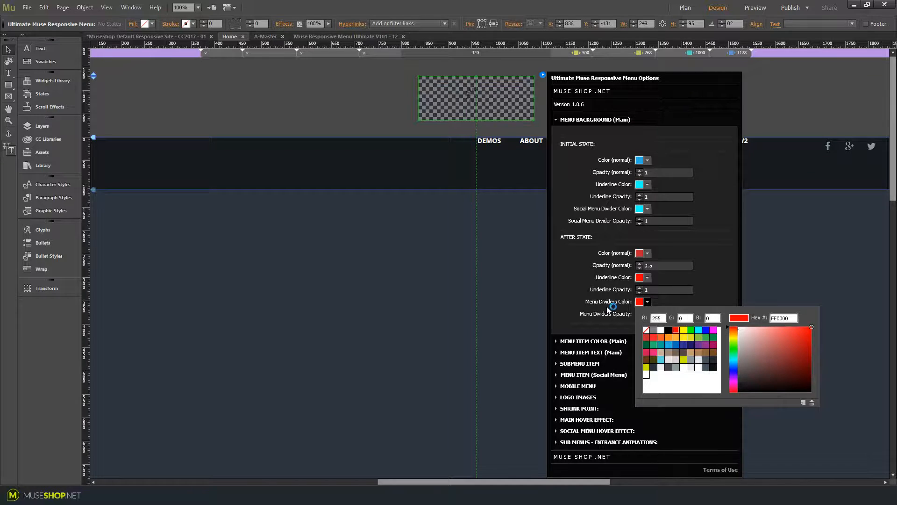
# Preview the page in the browser and scroll down and up to test the after-state menu colours
pyautogui.click(657, 313)
pyautogui.click(302, 124)
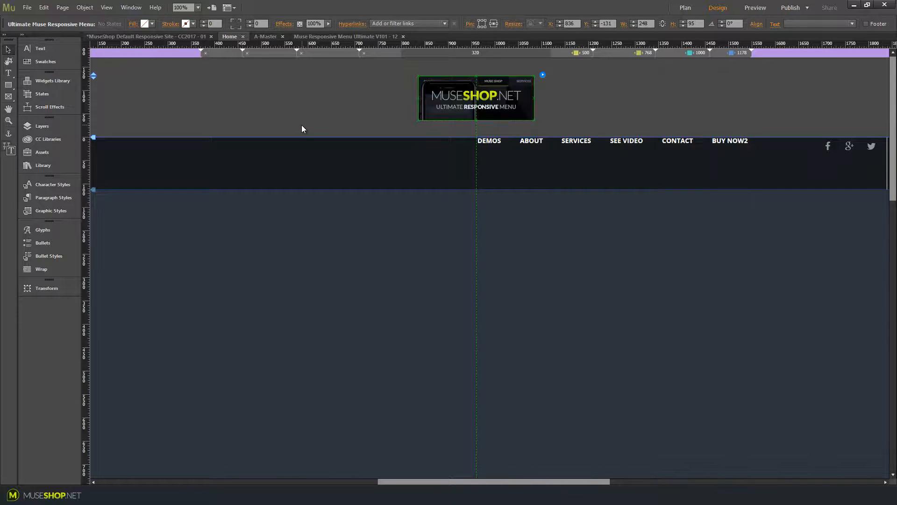
pyautogui.hotkey('ctrl', 'shift', 'e')
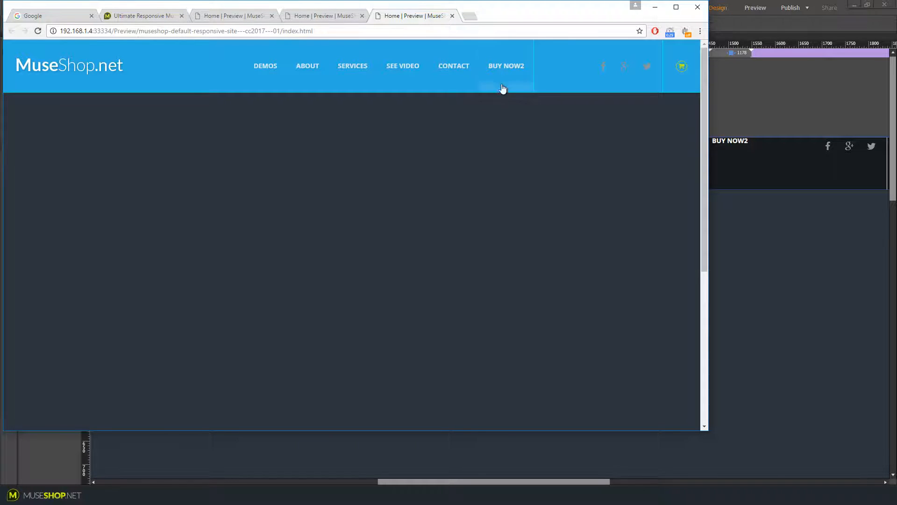
pyautogui.scroll(-5, 454, 144)
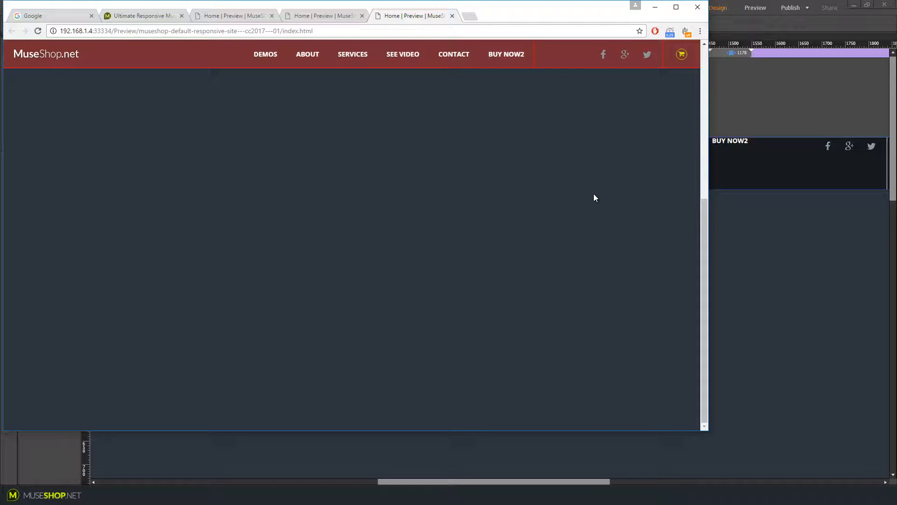
pyautogui.scroll(5, 582, 239)
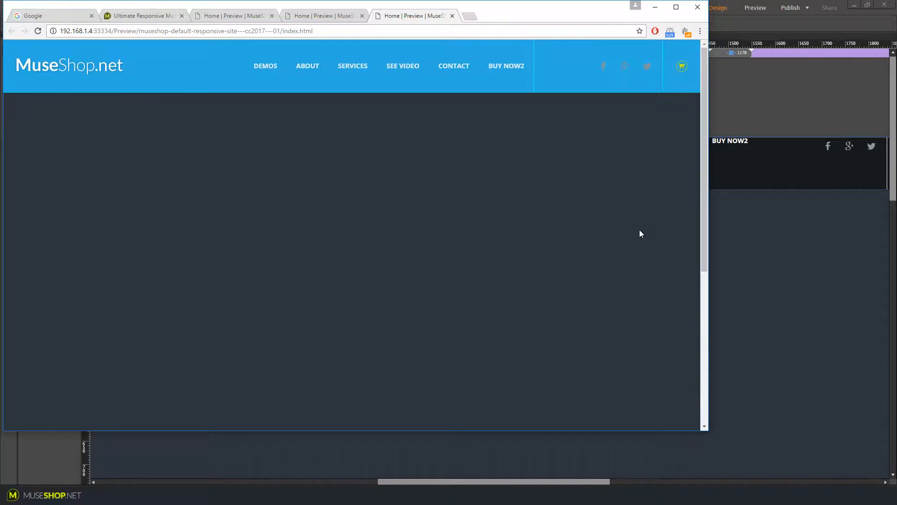
pyautogui.click(802, 107)
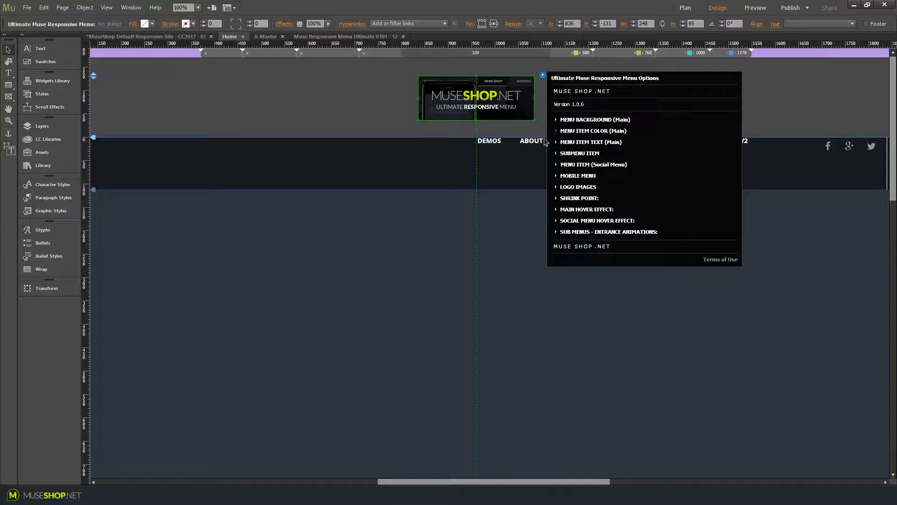
pyautogui.click(215, 495)
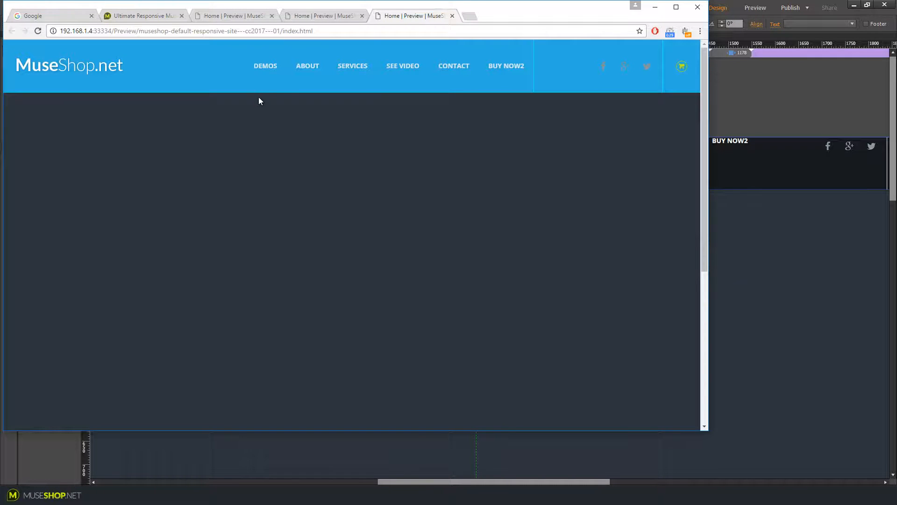
pyautogui.moveTo(271, 76)
pyautogui.moveTo(521, 7); pyautogui.dragTo(558, 12)
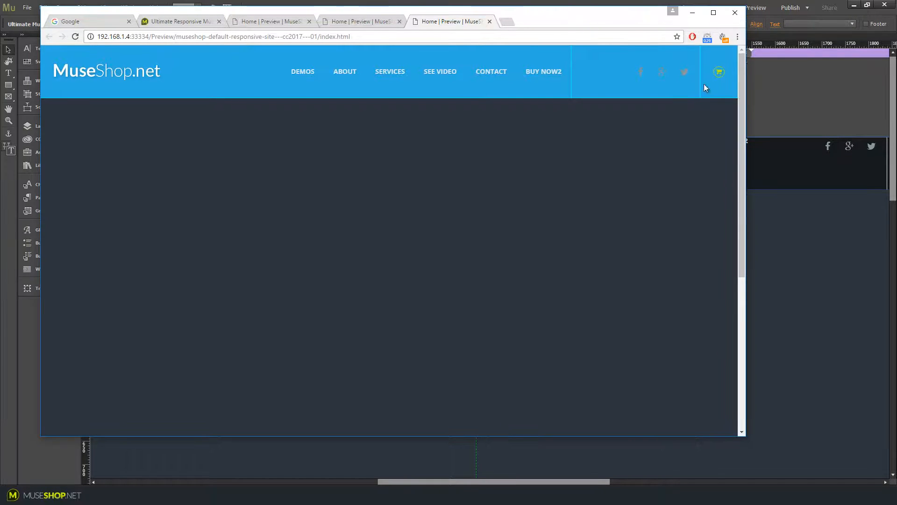
pyautogui.hotkey('alt', 'Tab')
# In Menu Item Color (Main), set the initial-state active item colour to orange with an opacity of 1
pyautogui.click(542, 74)
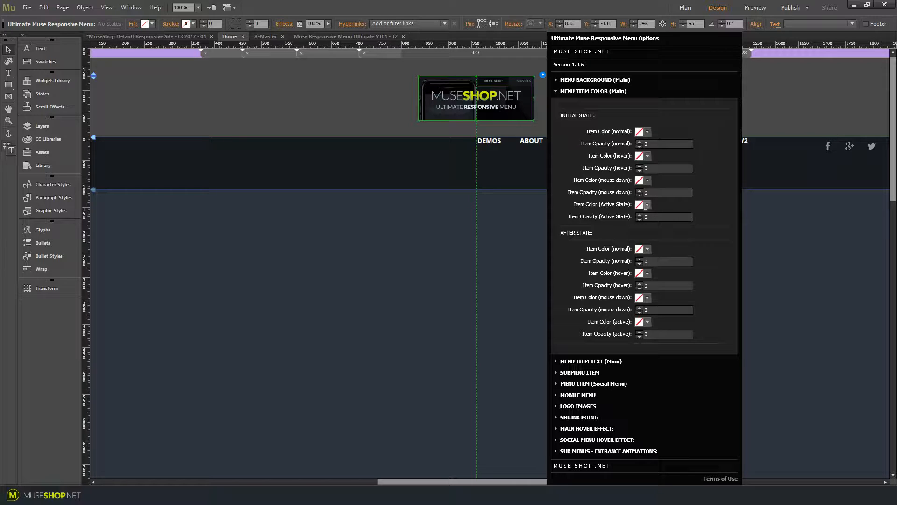
pyautogui.click(648, 206)
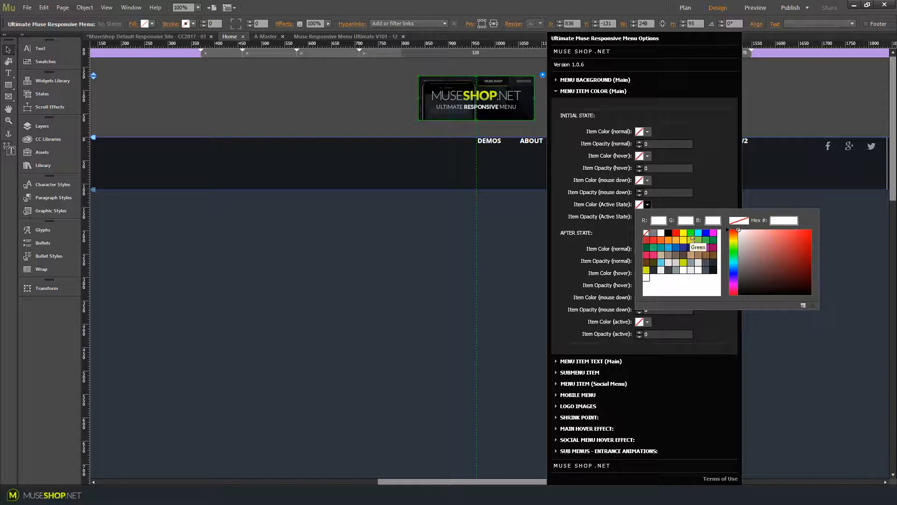
pyautogui.click(668, 239)
pyautogui.click(651, 222)
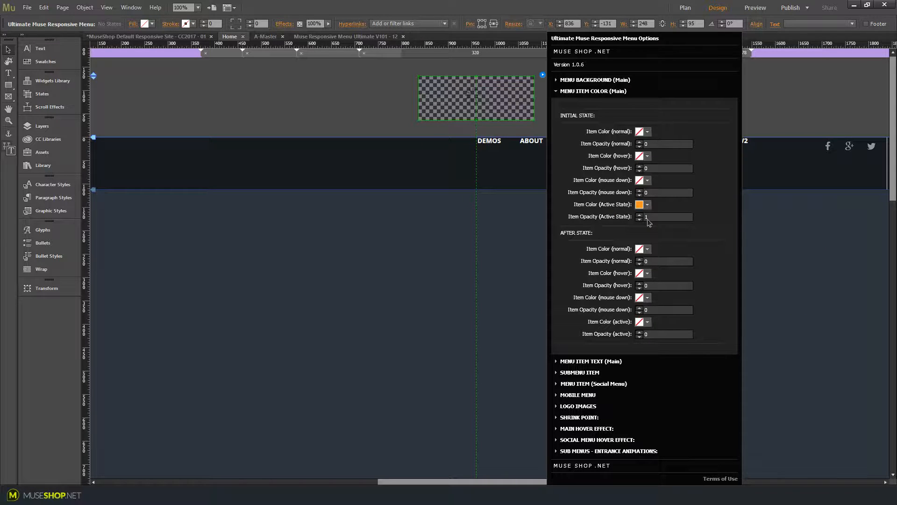
# Select the About menu item and set its hyperlink so it shows the active state
pyautogui.click(495, 148)
pyautogui.click(495, 147)
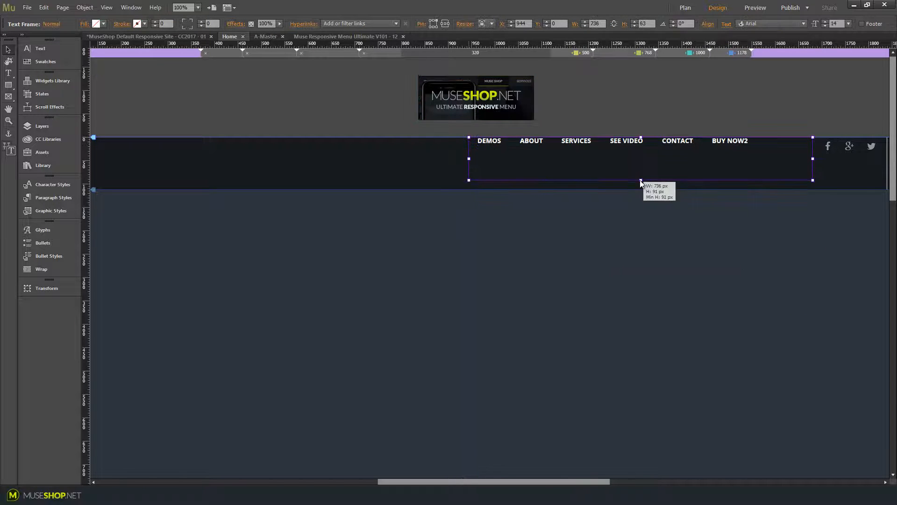
pyautogui.click(523, 151)
pyautogui.click(530, 153)
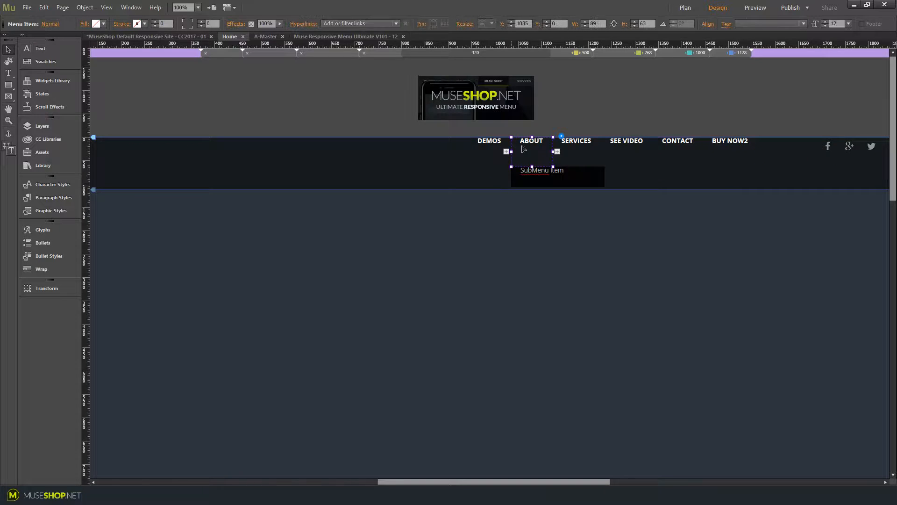
pyautogui.click(390, 24)
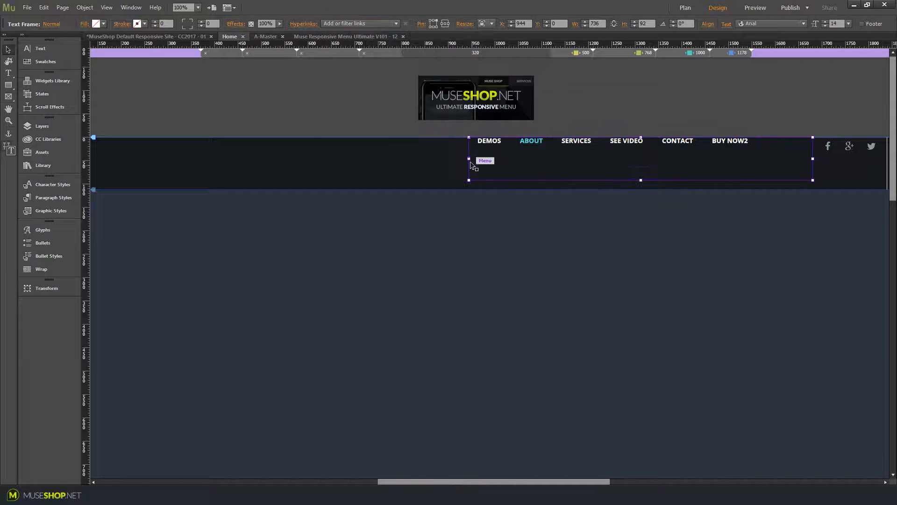
# Resize the menu frame to about 619 px wide and 63 px high
pyautogui.moveTo(469, 159); pyautogui.dragTo(484, 160)
pyautogui.moveTo(484, 160); pyautogui.dragTo(524, 160)
pyautogui.moveTo(668, 180); pyautogui.dragTo(668, 165)
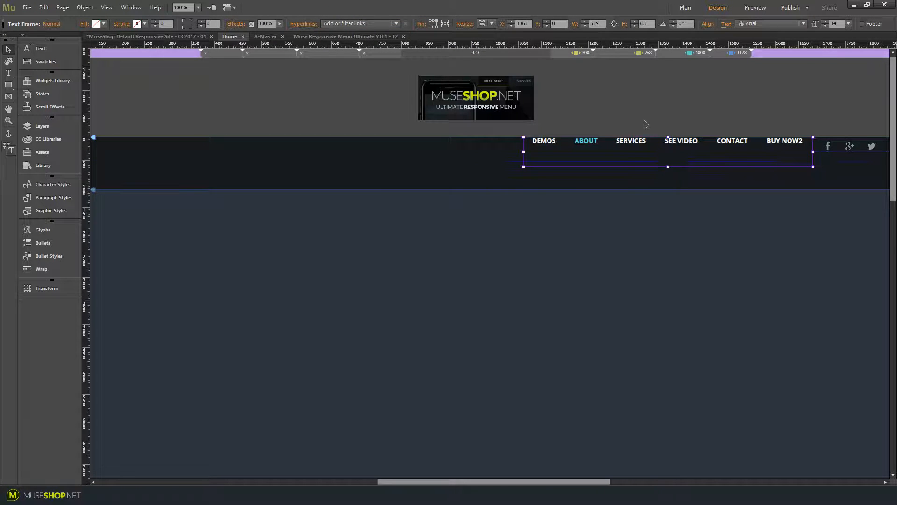
# Preview the page in the browser and scroll to check the orange active About item
pyautogui.click(645, 121)
pyautogui.hotkey('ctrl', 'shift', 'e')
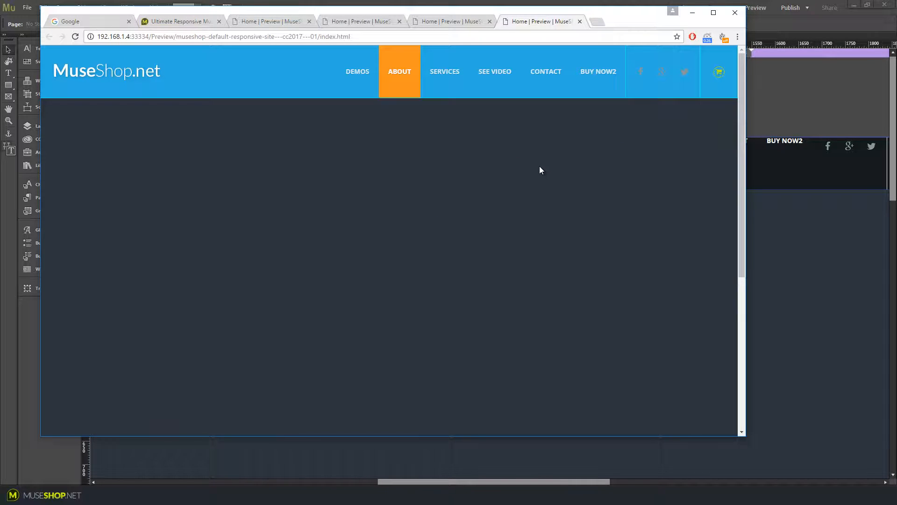
pyautogui.scroll(-5, 551, 176)
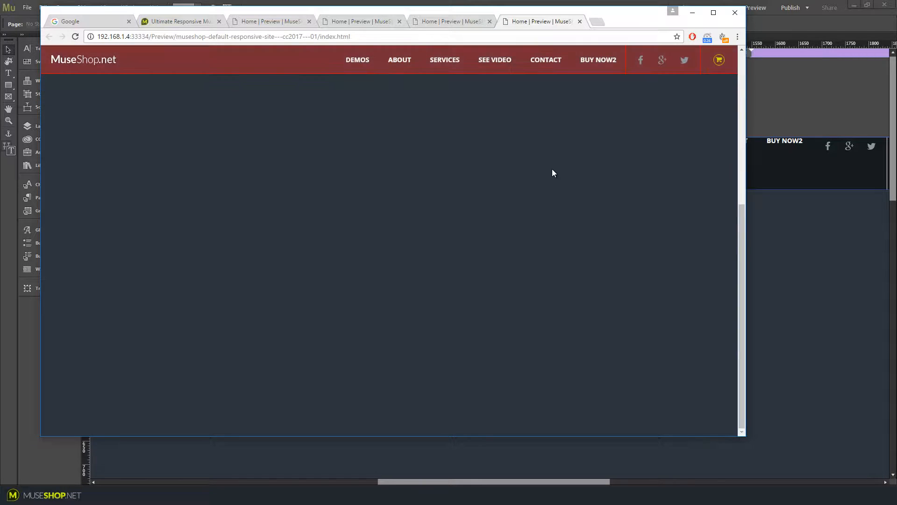
pyautogui.scroll(5, 636, 268)
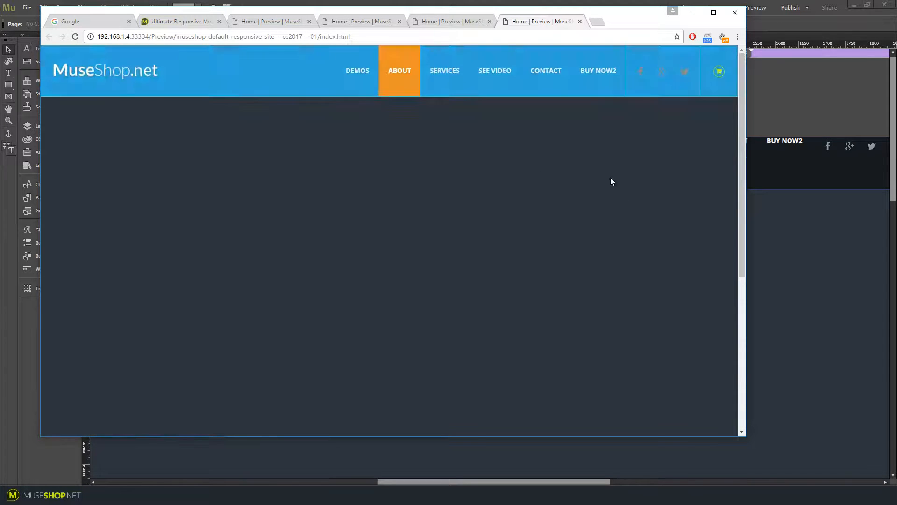
# Reset the initial-state active item colour to none in the widget options
pyautogui.click(551, 2)
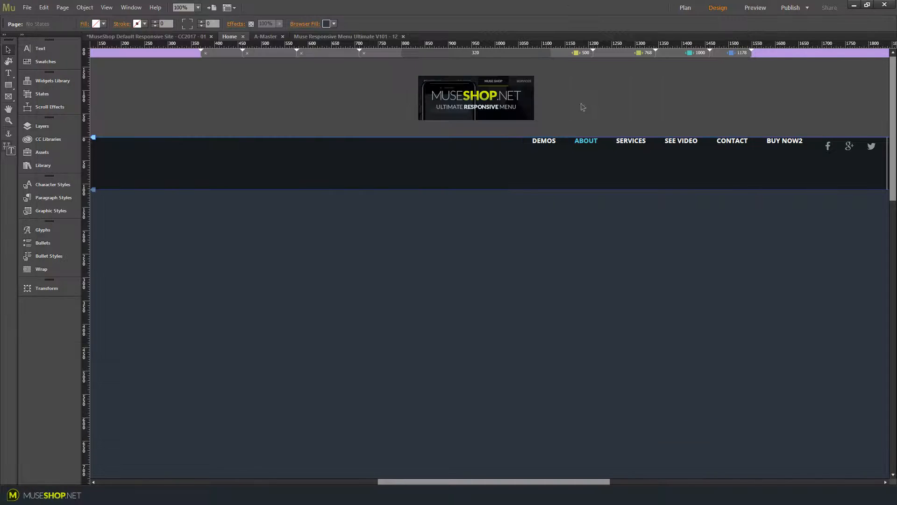
pyautogui.click(543, 75)
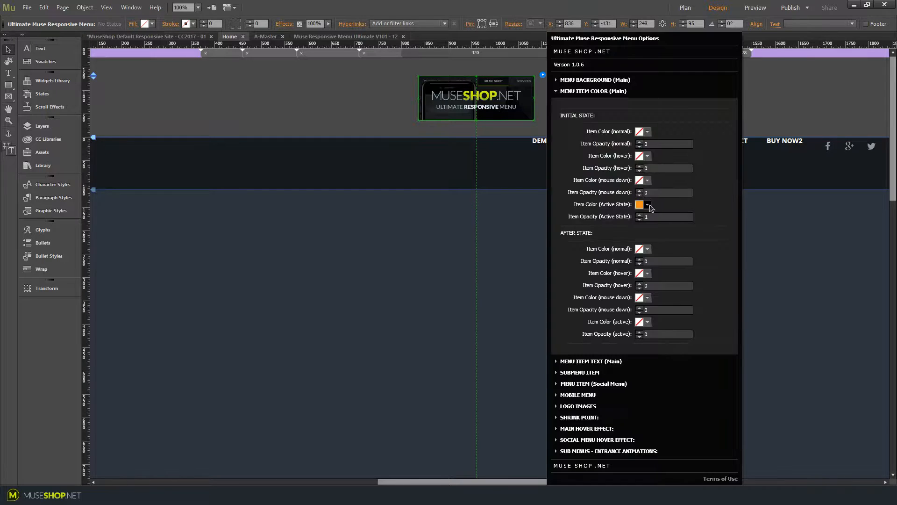
pyautogui.click(647, 205)
pyautogui.click(646, 233)
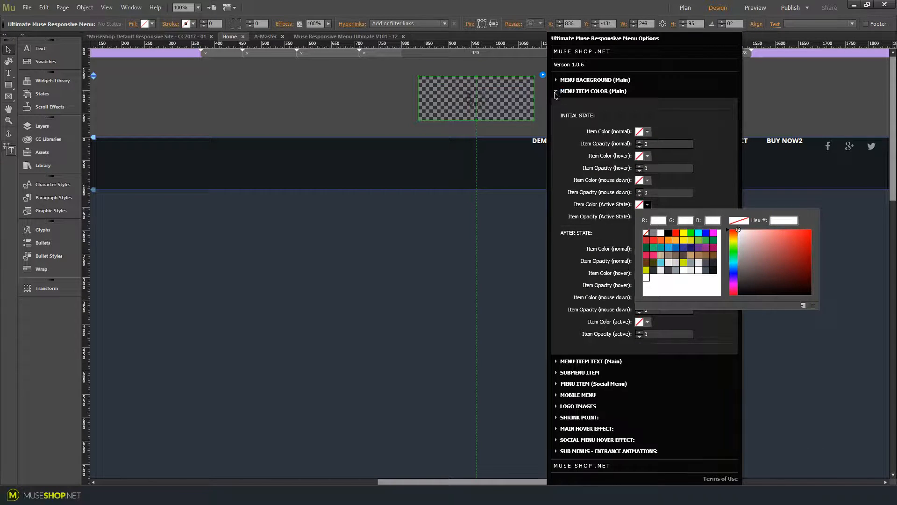
# Collapse the Menu Item Color section and open the Menu Item Text (Main) settings
pyautogui.click(556, 91)
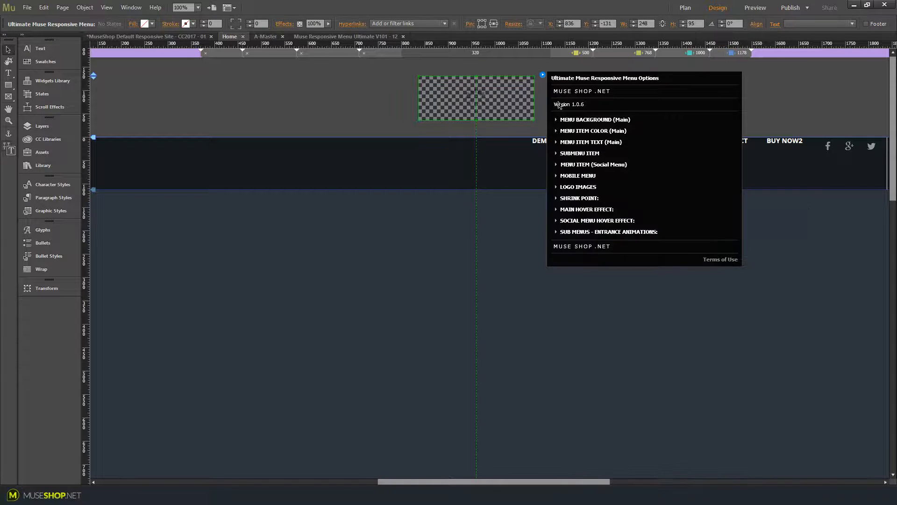
pyautogui.click(570, 143)
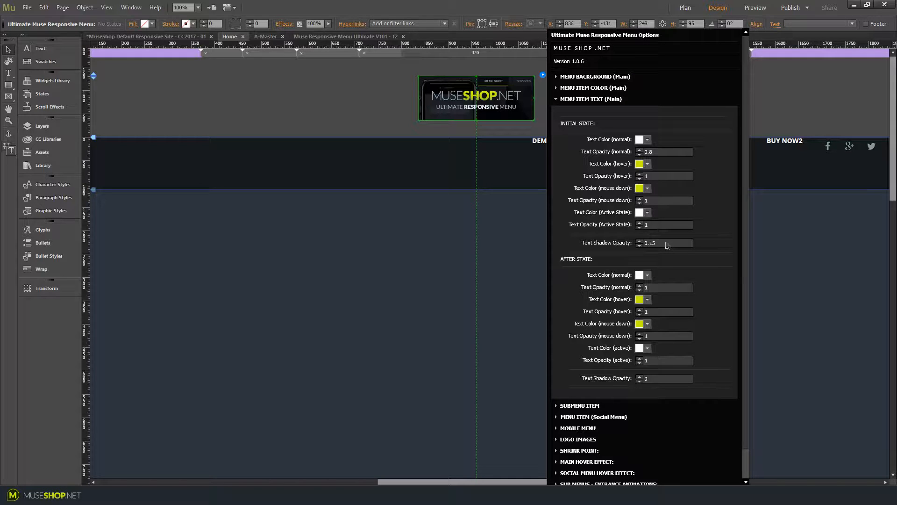
# Preview the page in the browser, hovering a menu item and scrolling to check the shrunk menu state
pyautogui.click(666, 243)
pyautogui.click(656, 244)
pyautogui.hotkey('alt', 'Tab')
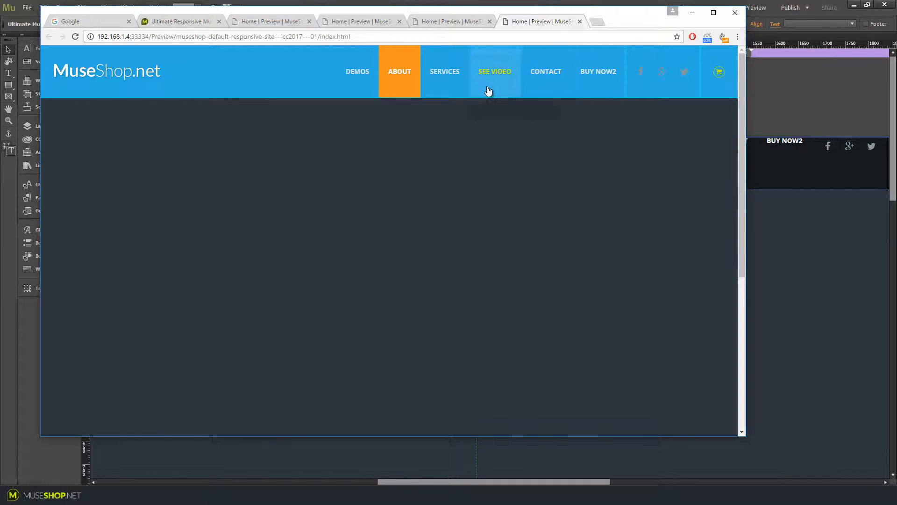
pyautogui.moveTo(451, 87)
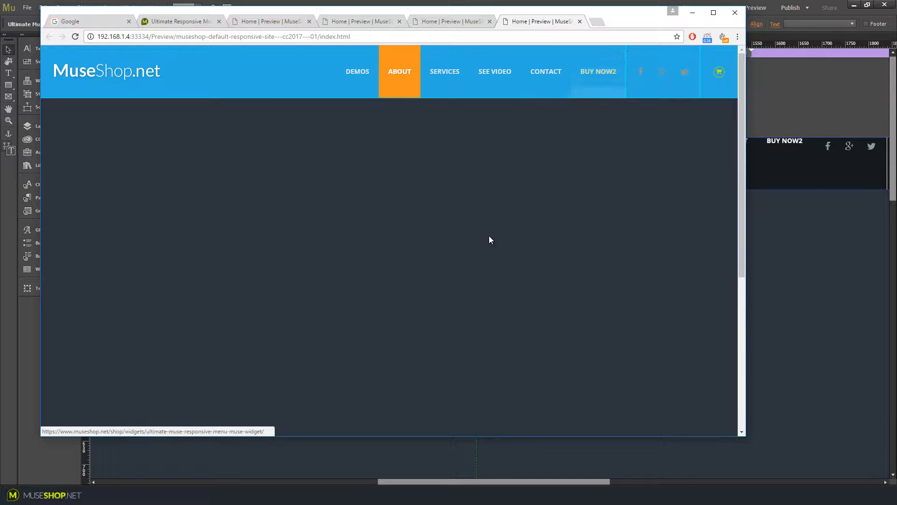
pyautogui.scroll(-5, 489, 242)
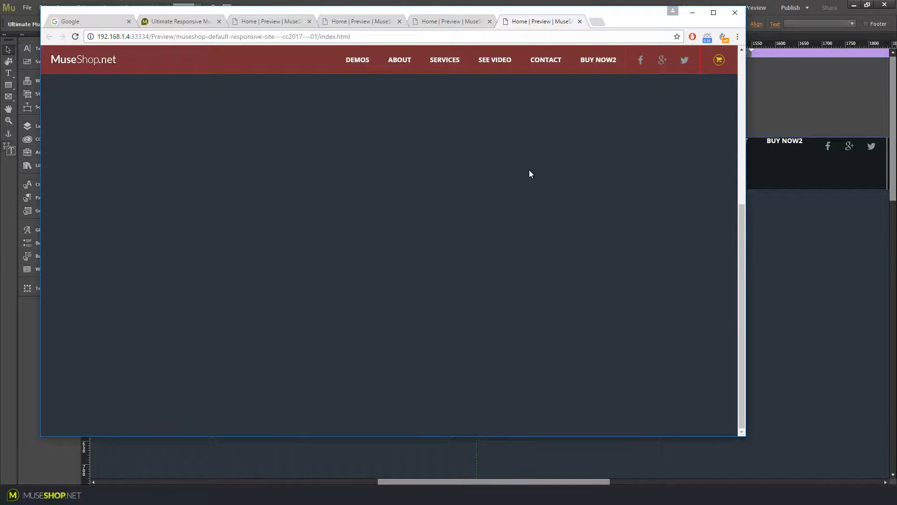
pyautogui.hotkey('alt', 'Tab')
# Open the Submenu Item text settings in the widget options and close the panel
pyautogui.click(561, 154)
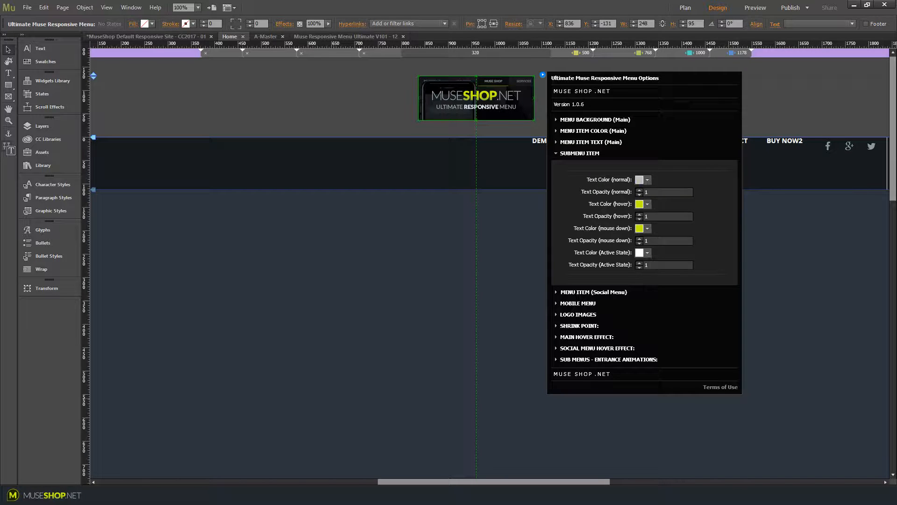
pyautogui.click(244, 495)
# Enlarge the menu frame to about 186 px high and select the Demos submenu panel
pyautogui.moveTo(364, 60)
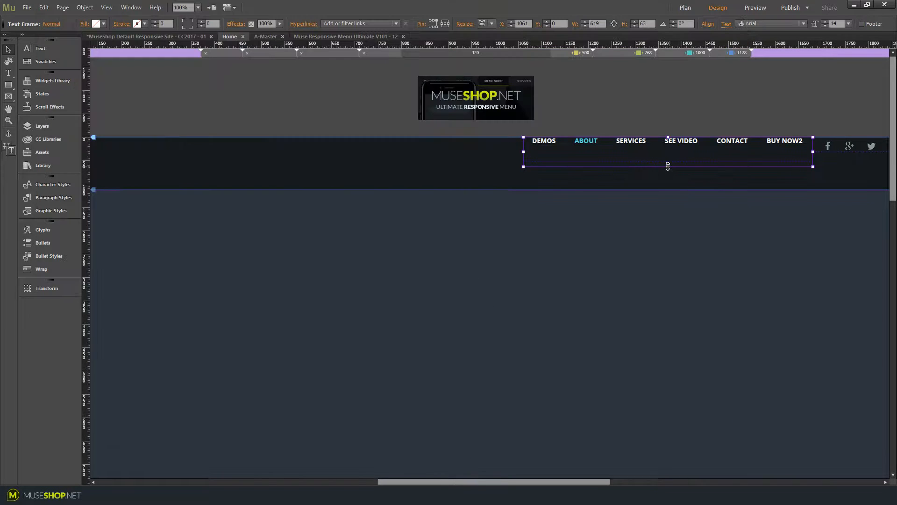
pyautogui.moveTo(668, 166); pyautogui.dragTo(668, 227)
pyautogui.click(542, 161)
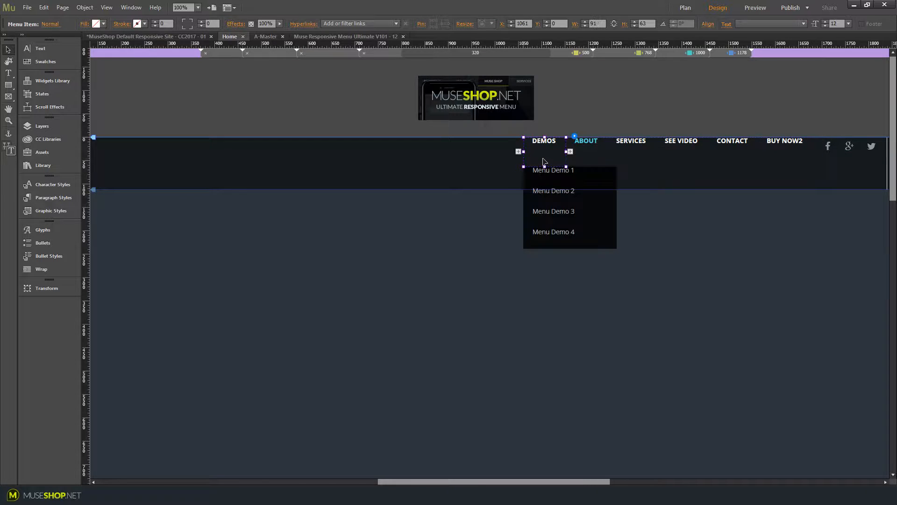
pyautogui.click(548, 177)
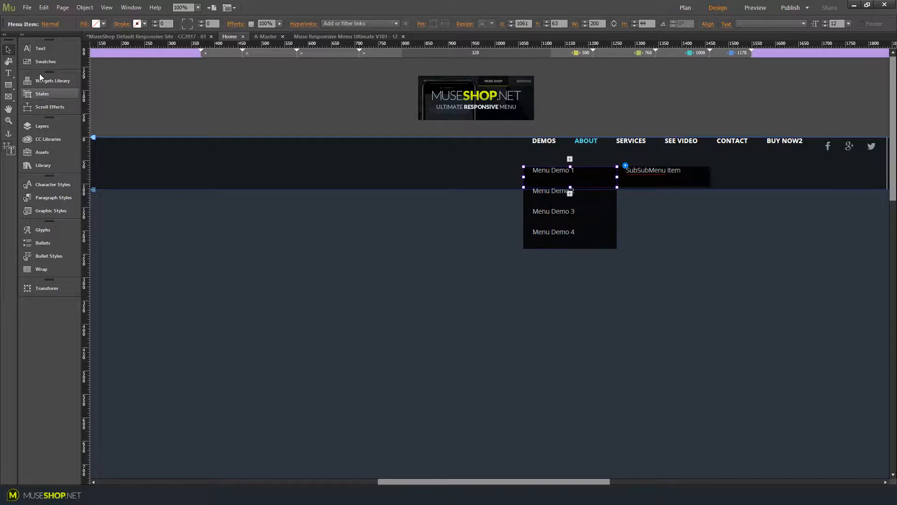
pyautogui.click(42, 46)
pyautogui.click(49, 46)
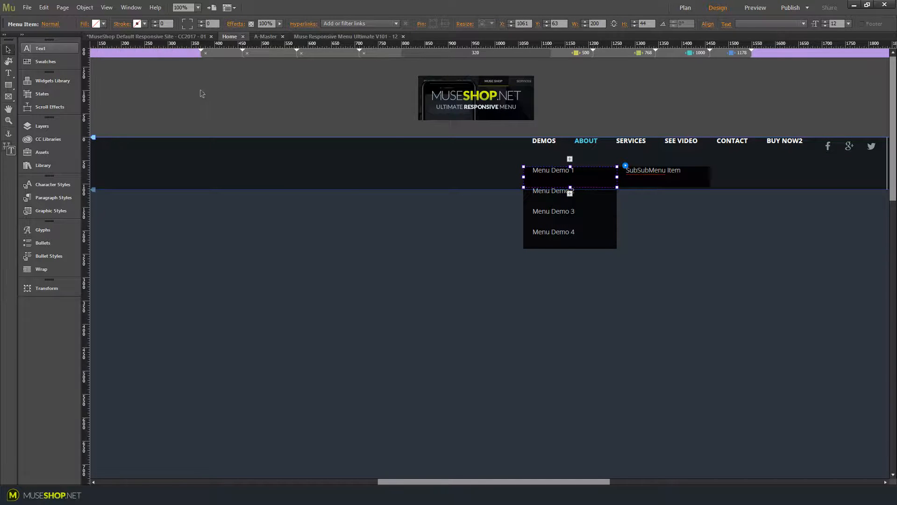
pyautogui.click(558, 159)
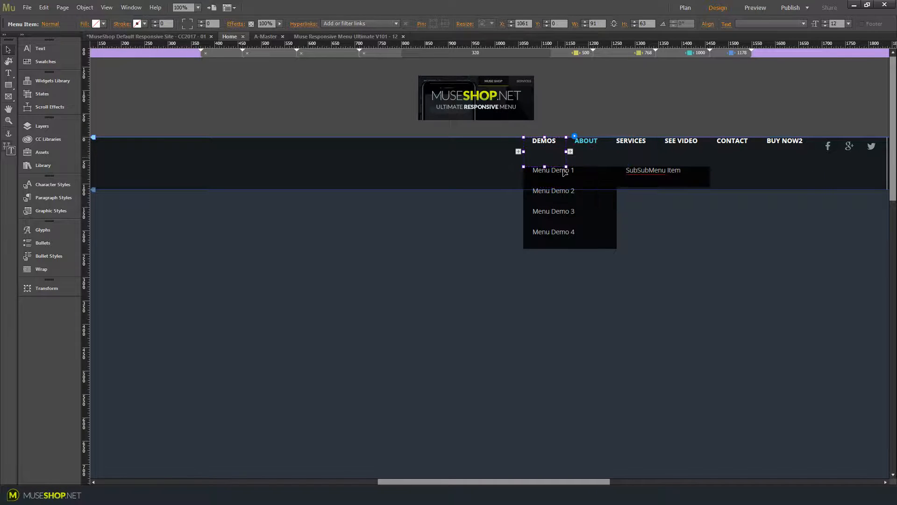
pyautogui.click(566, 174)
pyautogui.click(573, 188)
pyautogui.click(562, 160)
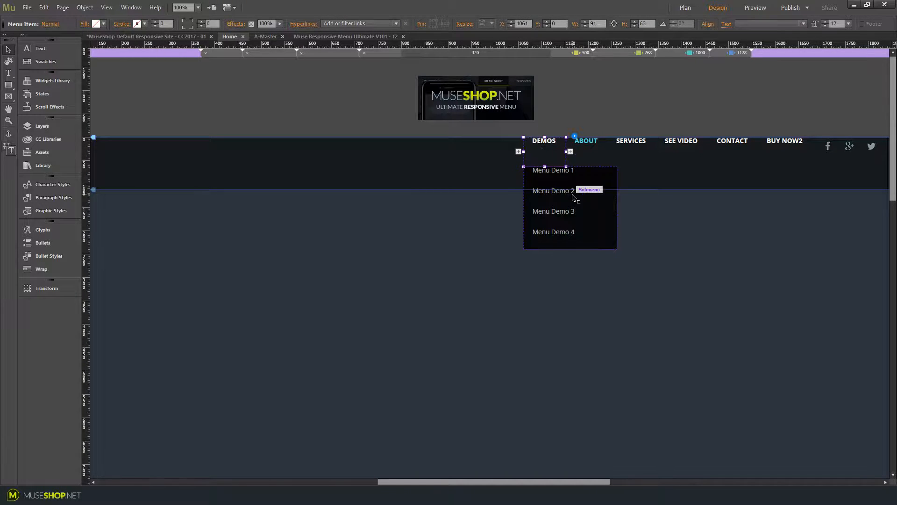
pyautogui.click(572, 193)
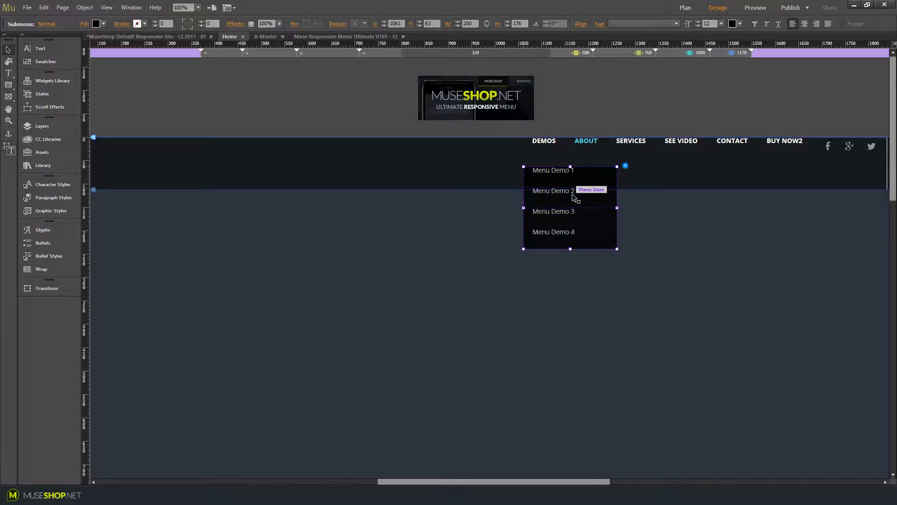
pyautogui.click(557, 174)
pyautogui.click(553, 157)
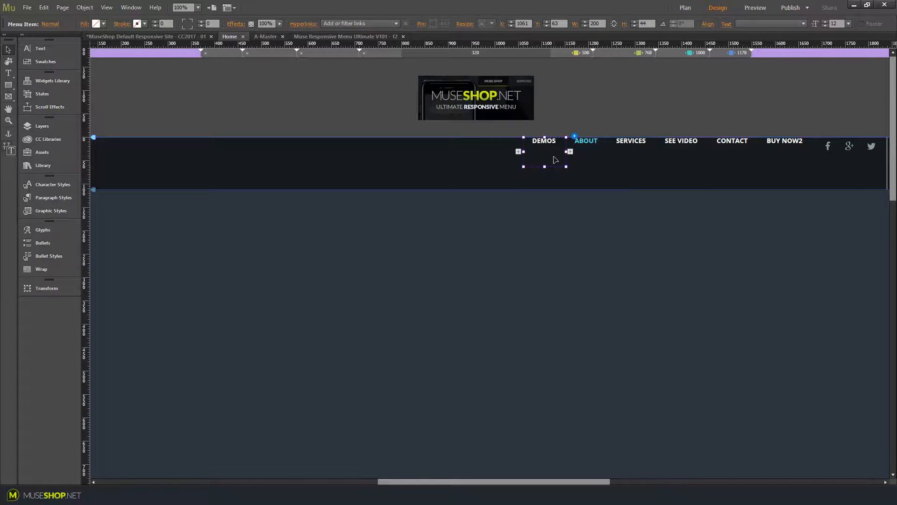
pyautogui.moveTo(555, 159)
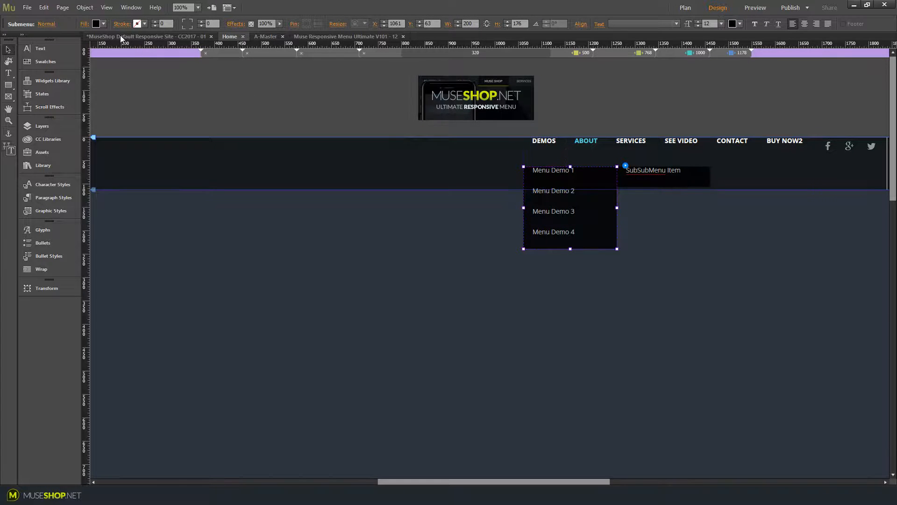
# Try a teal fill on the Demos submenu panel, then undo the fill change
pyautogui.click(103, 24)
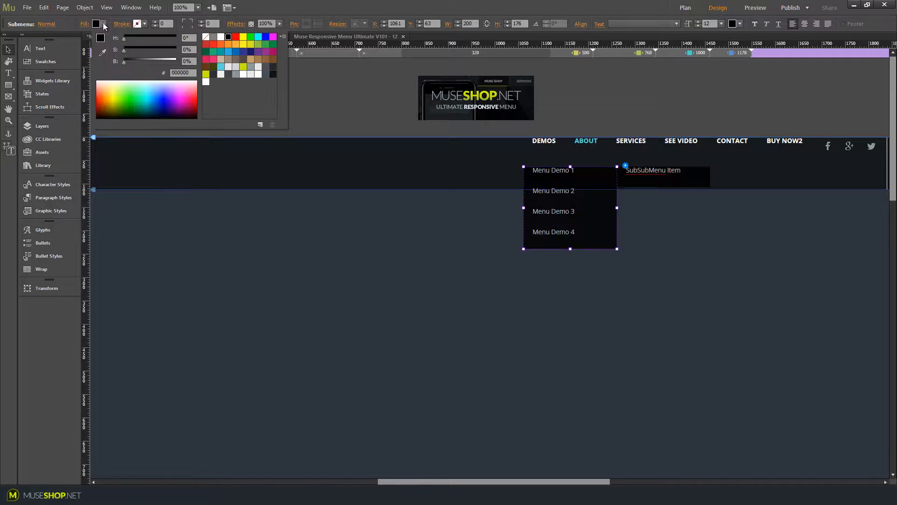
pyautogui.click(221, 53)
pyautogui.click(44, 7)
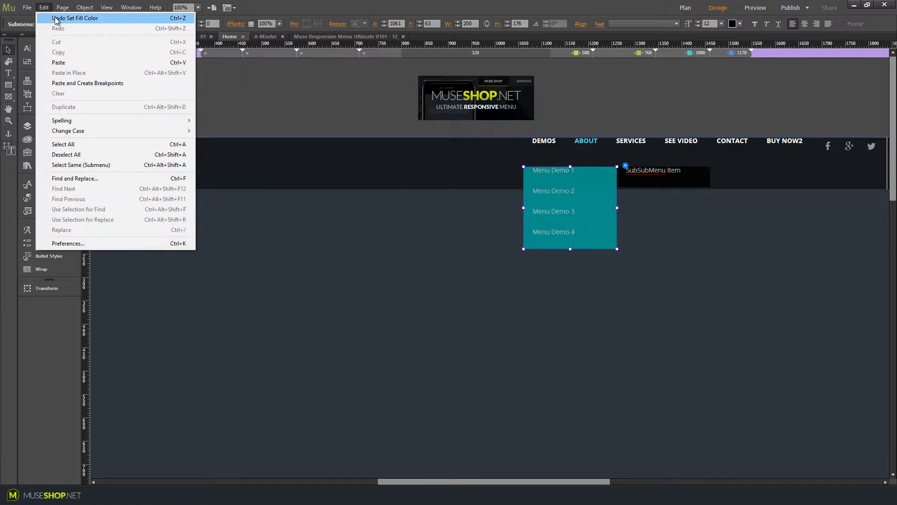
pyautogui.click(55, 19)
# Open the widget options and expand the Mobile Menu settings section
pyautogui.click(576, 204)
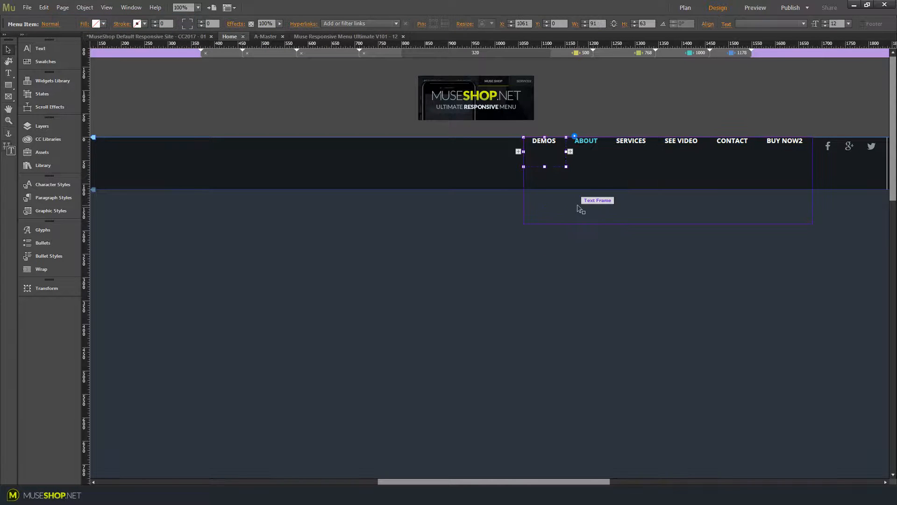
pyautogui.click(512, 112)
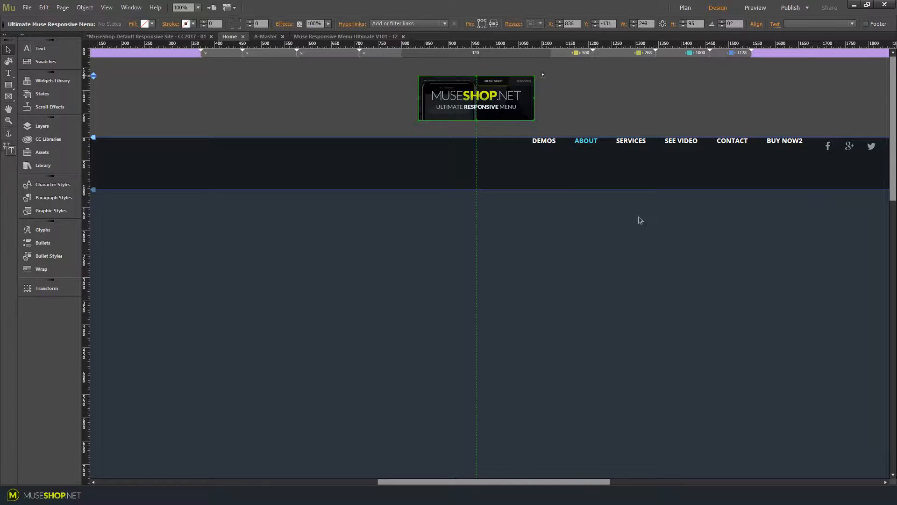
pyautogui.click(581, 165)
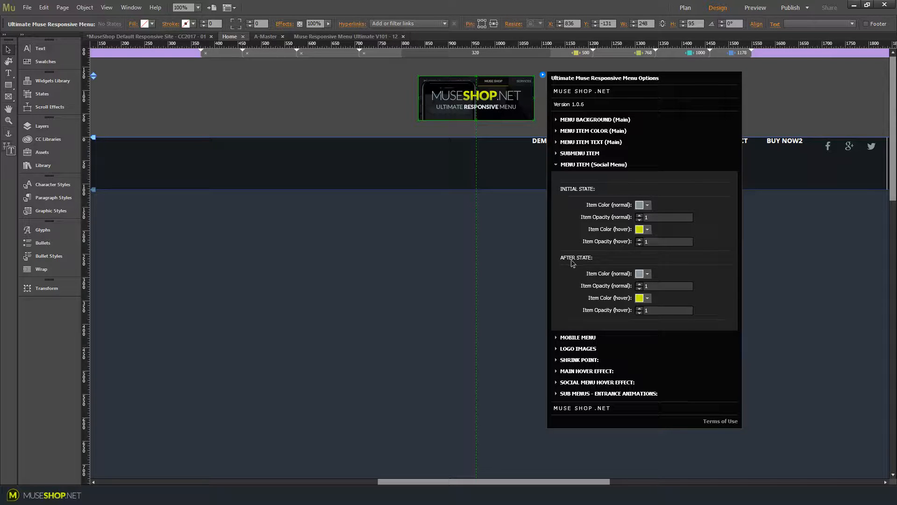
pyautogui.click(556, 164)
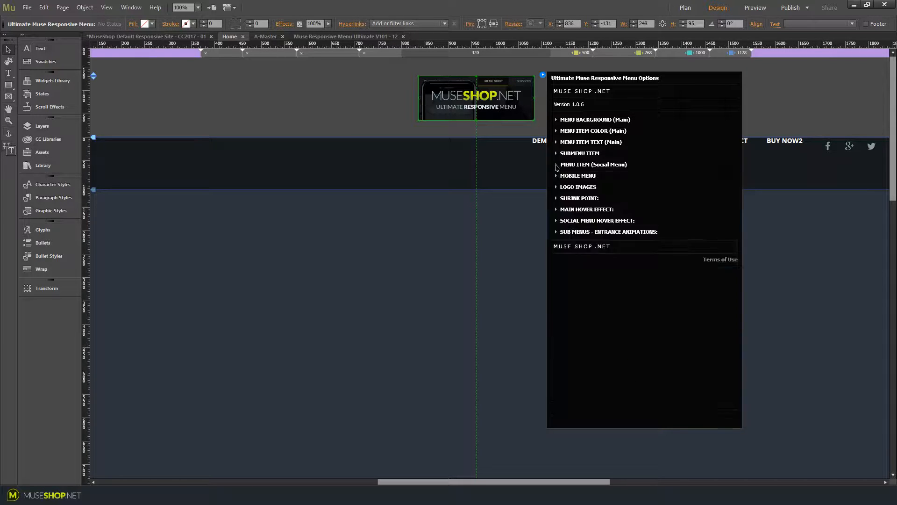
pyautogui.click(557, 176)
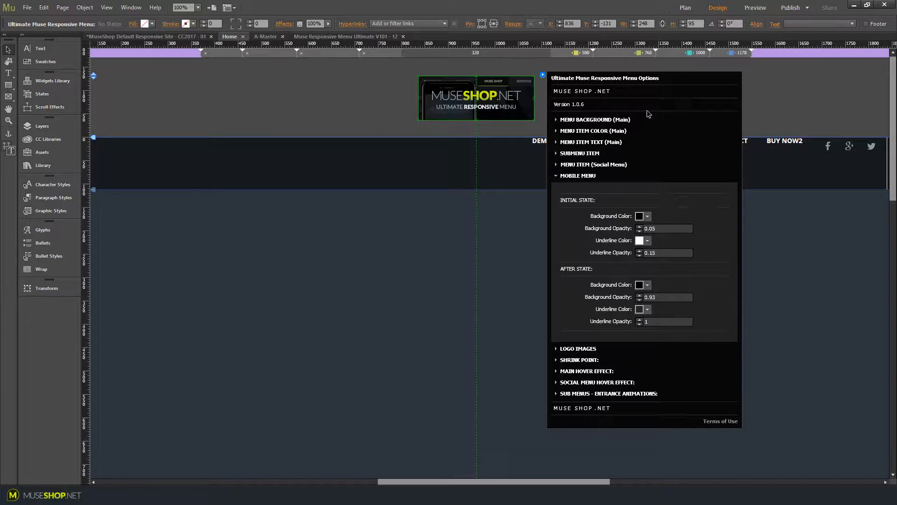
# Fill the header background rectangle with a brown swatch colour
pyautogui.click(306, 114)
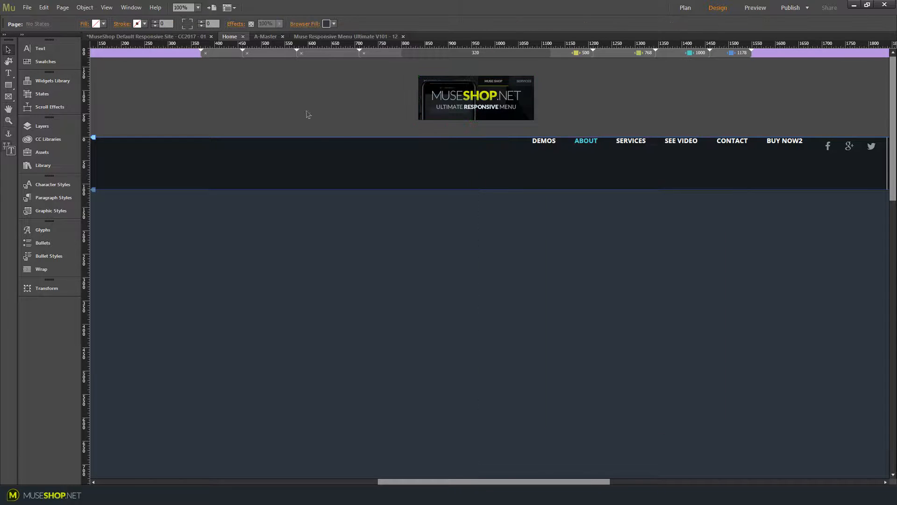
pyautogui.click(277, 160)
pyautogui.click(101, 24)
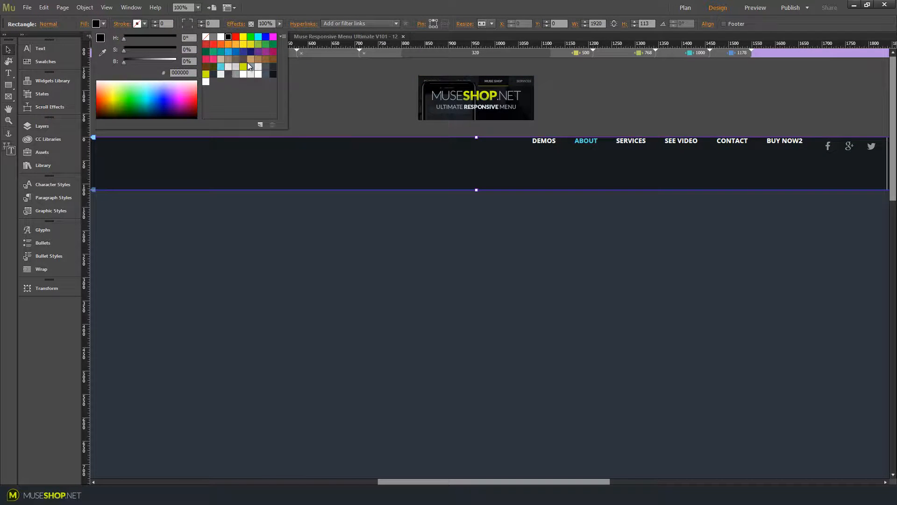
pyautogui.click(268, 62)
pyautogui.click(296, 186)
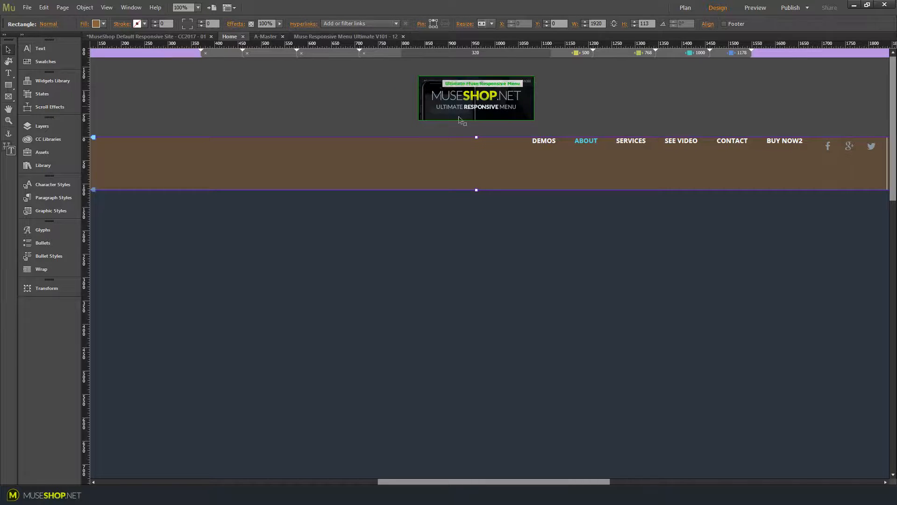
# At the 1000 px breakpoint, set the mobile menu's initial background colour to 2BB573 with opacity 0.2
pyautogui.click(674, 53)
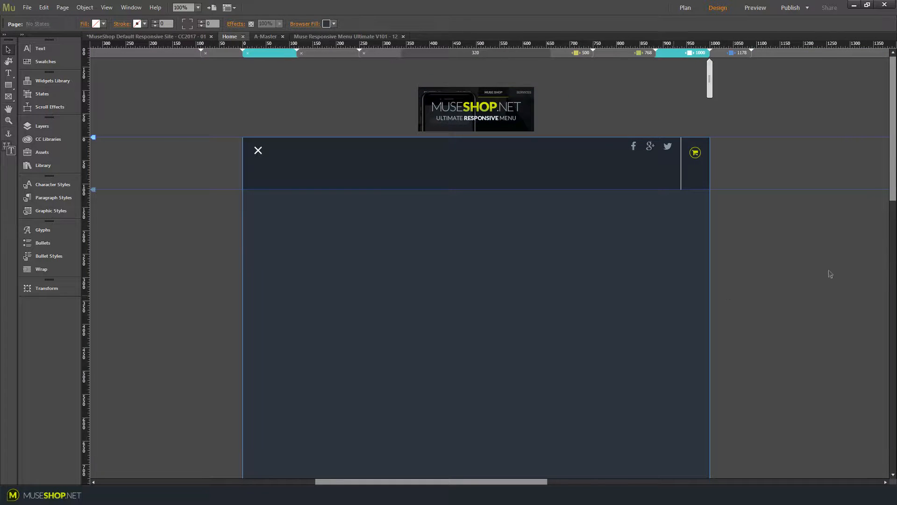
pyautogui.click(460, 166)
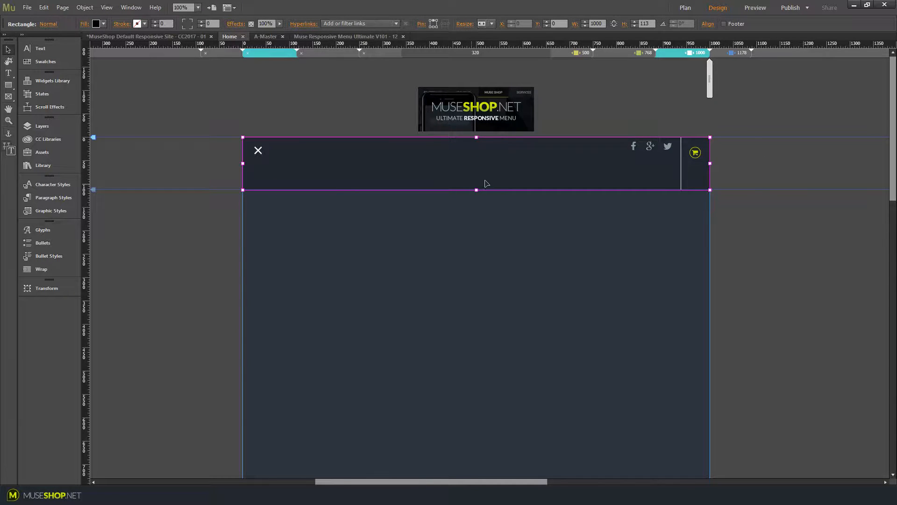
pyautogui.click(720, 54)
pyautogui.click(682, 54)
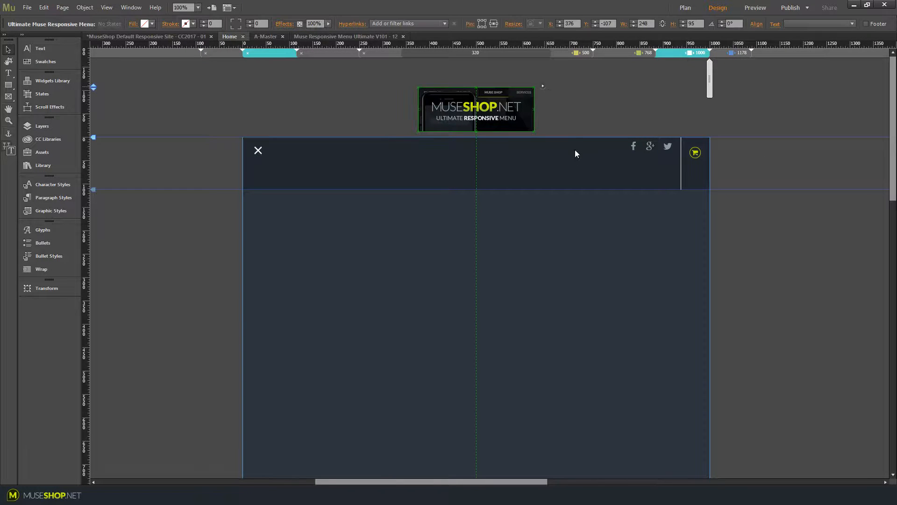
pyautogui.click(542, 86)
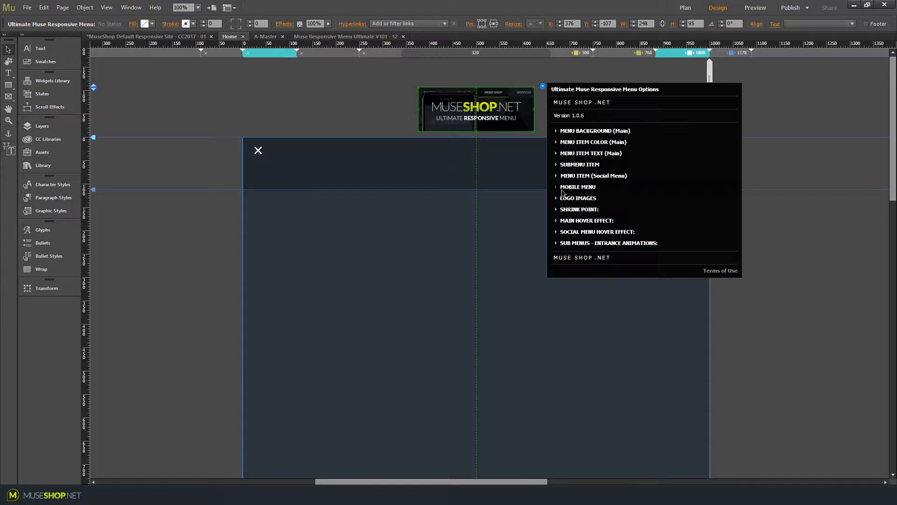
pyautogui.click(578, 186)
pyautogui.click(647, 228)
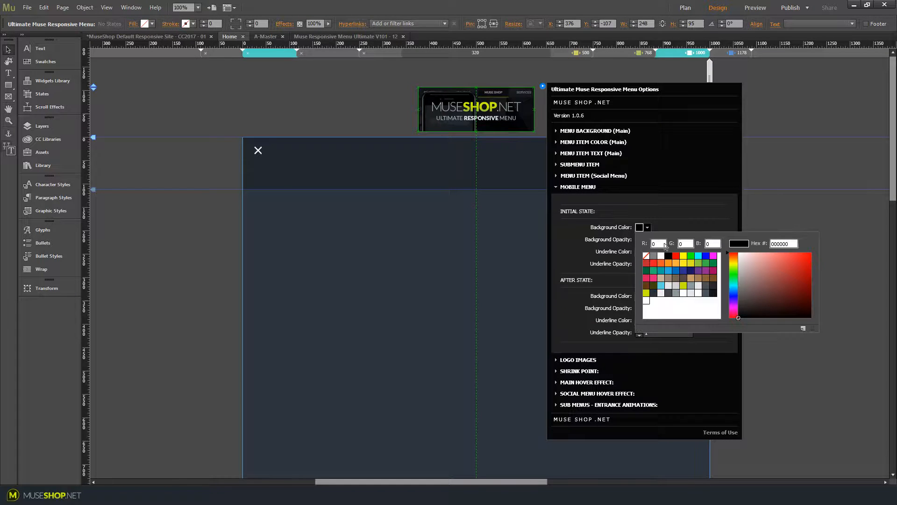
pyautogui.click(655, 271)
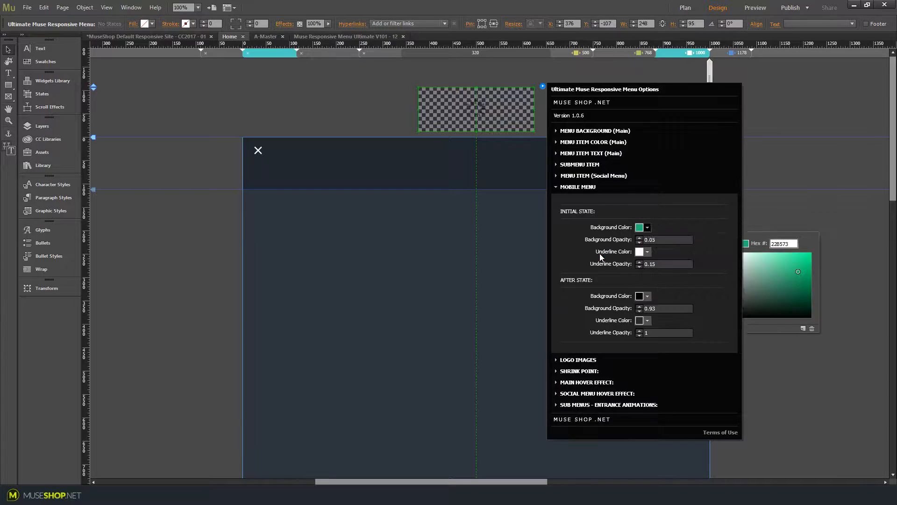
pyautogui.click(656, 240)
pyautogui.write('0.2')
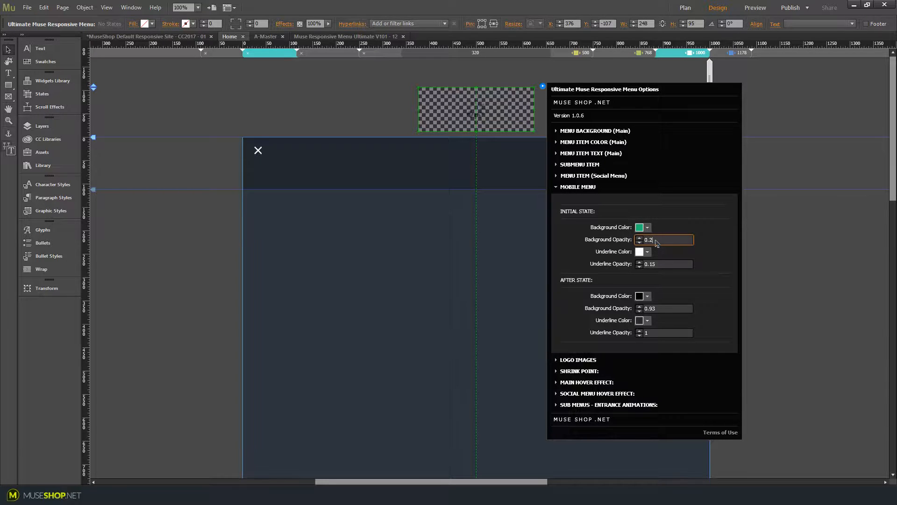
# Set the mobile menu's initial underline colour to green 00FF00 with opacity 0.5
pyautogui.click(647, 252)
pyautogui.click(691, 280)
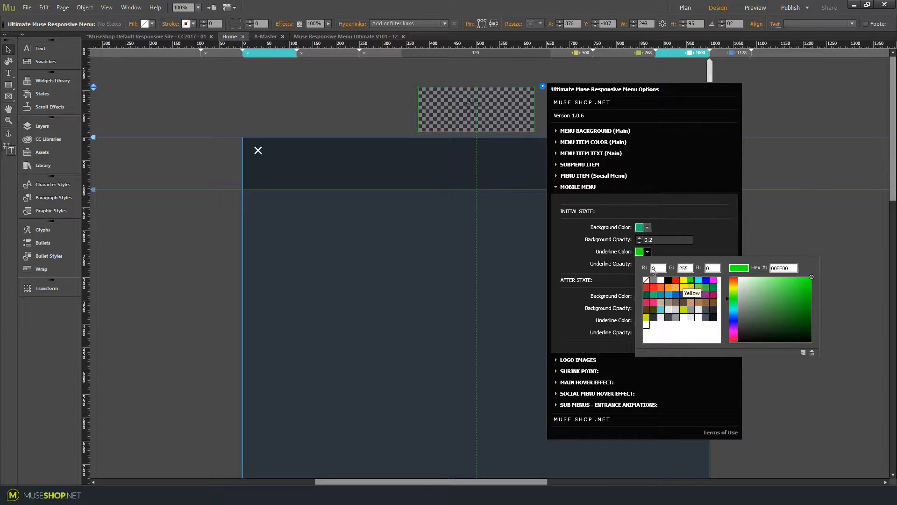
pyautogui.click(660, 265)
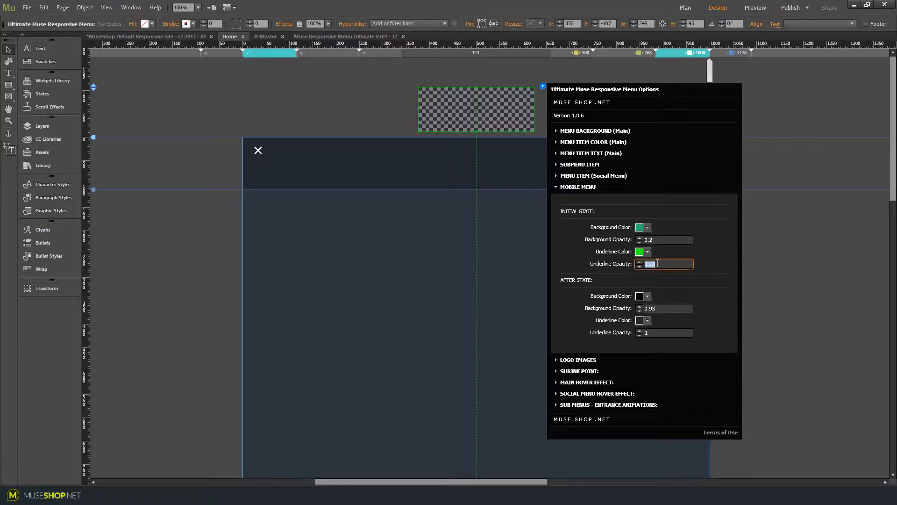
pyautogui.write('0.5')
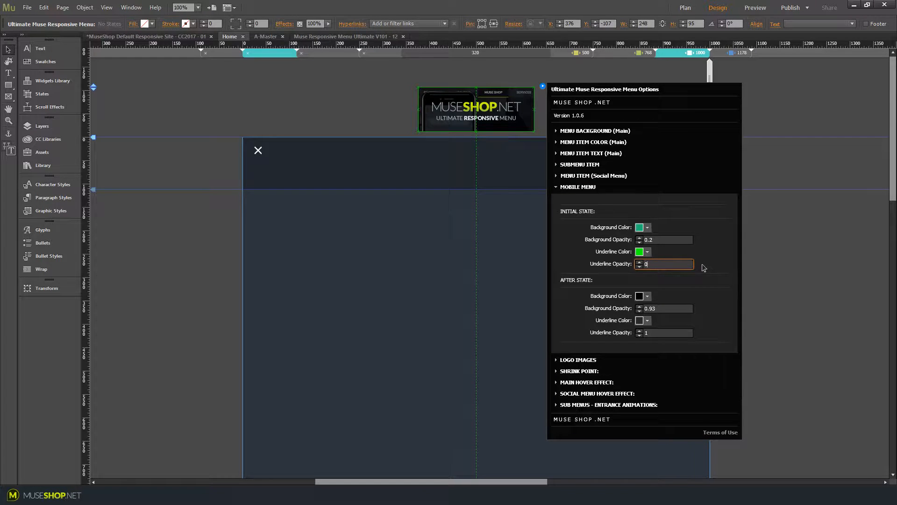
pyautogui.press('Return')
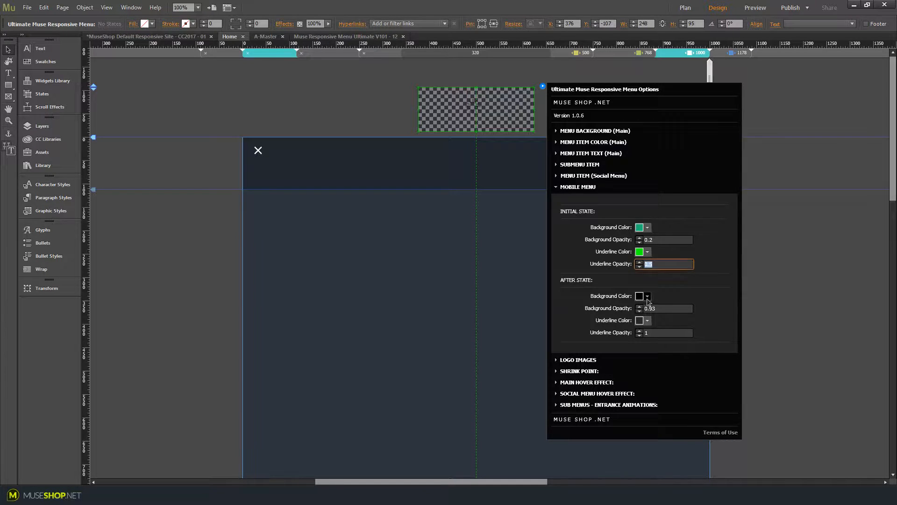
# Set the mobile menu's after-state background colour to purple and its after-state underline colour to magenta FF00FF, then collapse the section
pyautogui.click(648, 298)
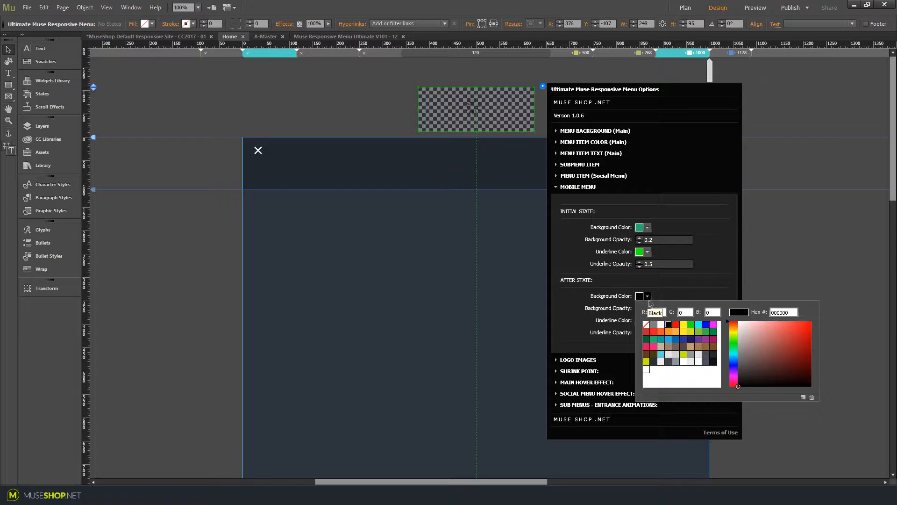
pyautogui.click(698, 340)
pyautogui.click(648, 321)
pyautogui.click(714, 349)
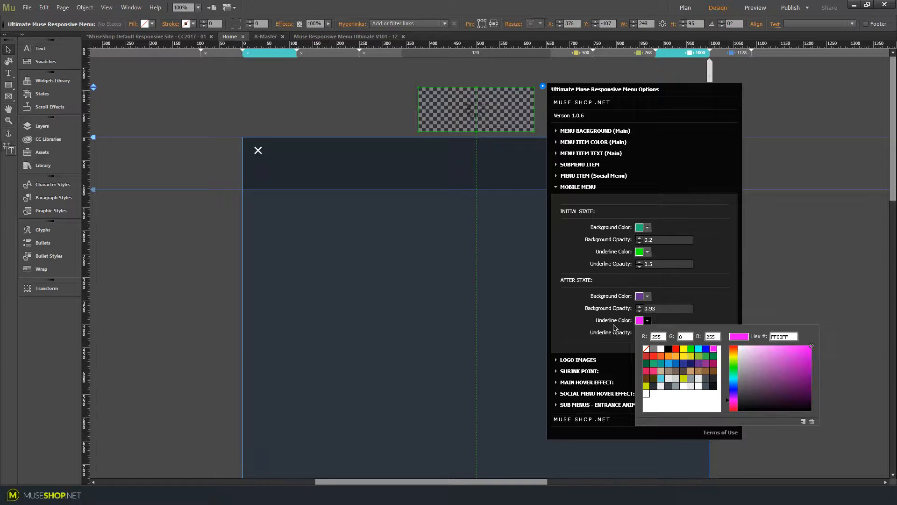
pyautogui.click(556, 186)
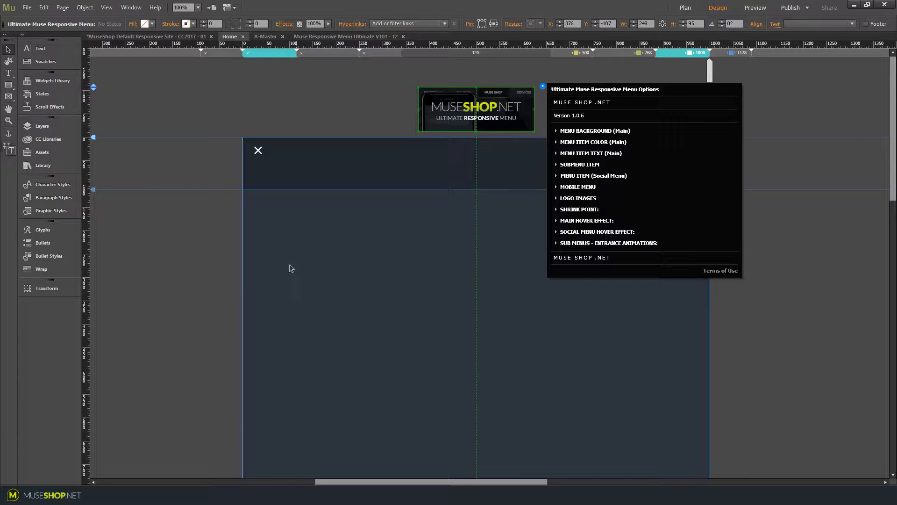
# Preview the page in a browser, scrolling and narrowing the window to test the desktop and mobile menu
pyautogui.click(558, 199)
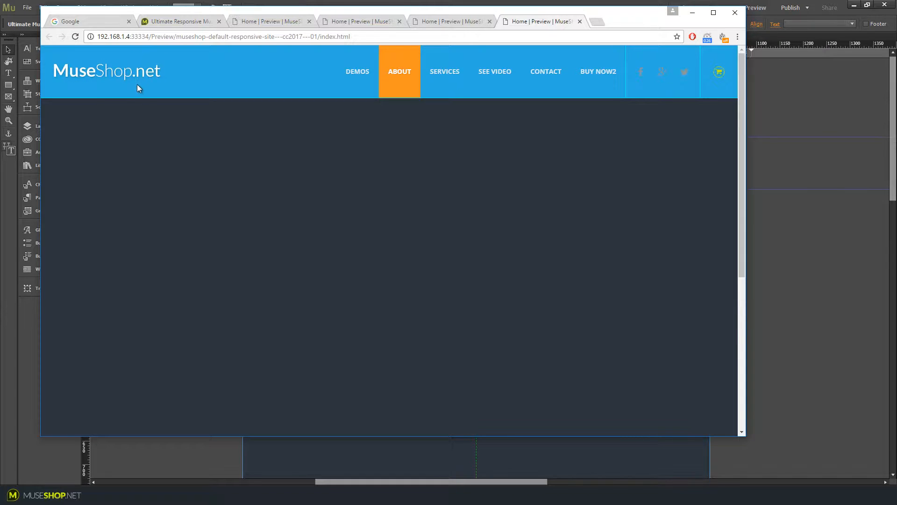
pyautogui.scroll(-5, 345, 267)
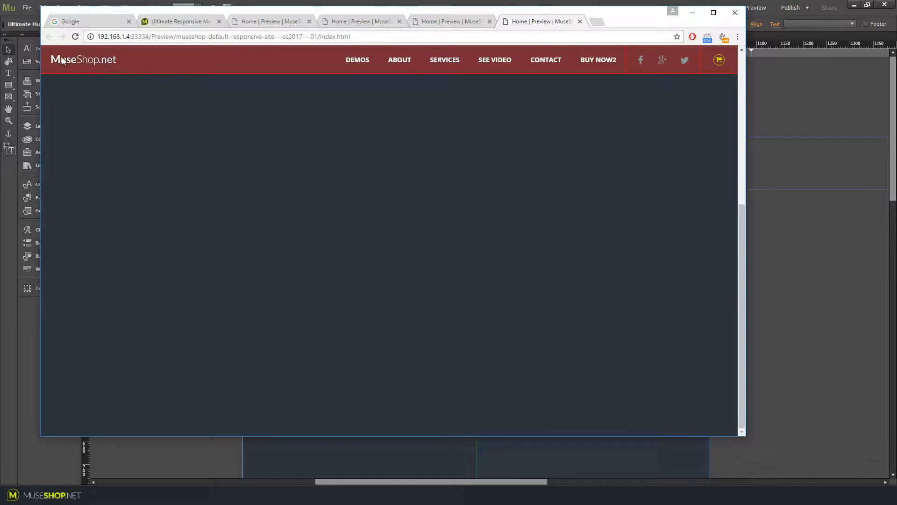
pyautogui.scroll(5, 177, 231)
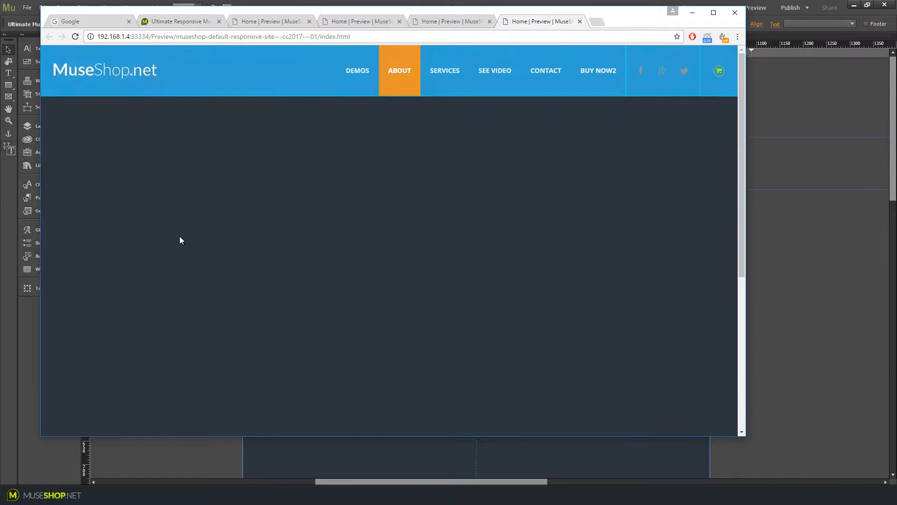
pyautogui.scroll(-5, 180, 236)
pyautogui.scroll(5, 185, 246)
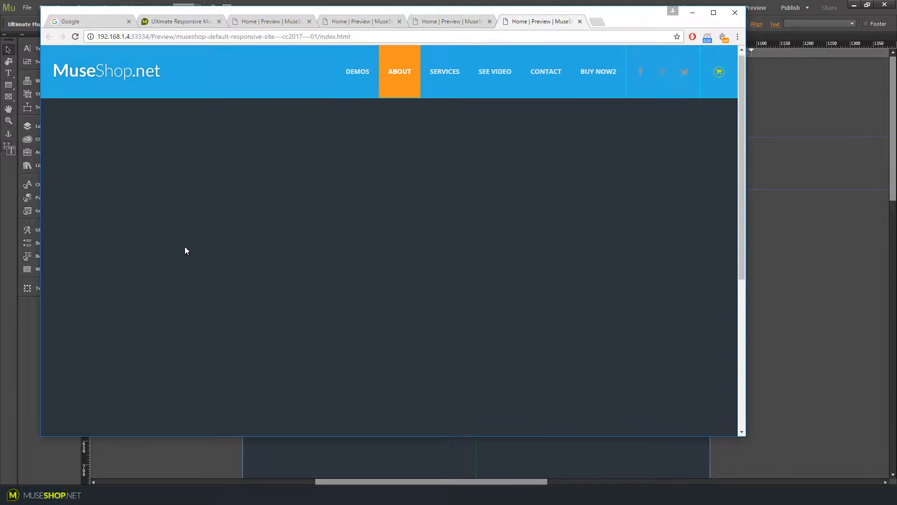
pyautogui.scroll(-5, 184, 246)
pyautogui.scroll(5, 184, 246)
pyautogui.moveTo(744, 152); pyautogui.dragTo(438, 198)
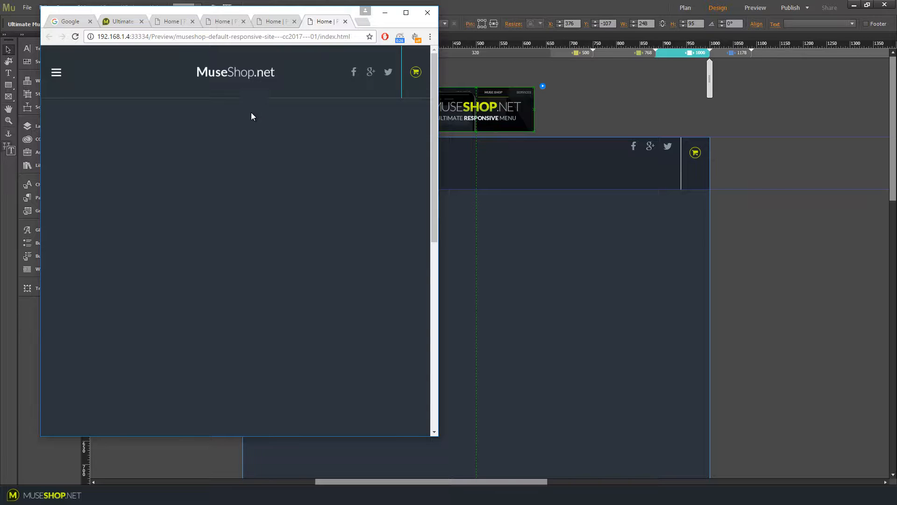
pyautogui.scroll(-3, 250, 112)
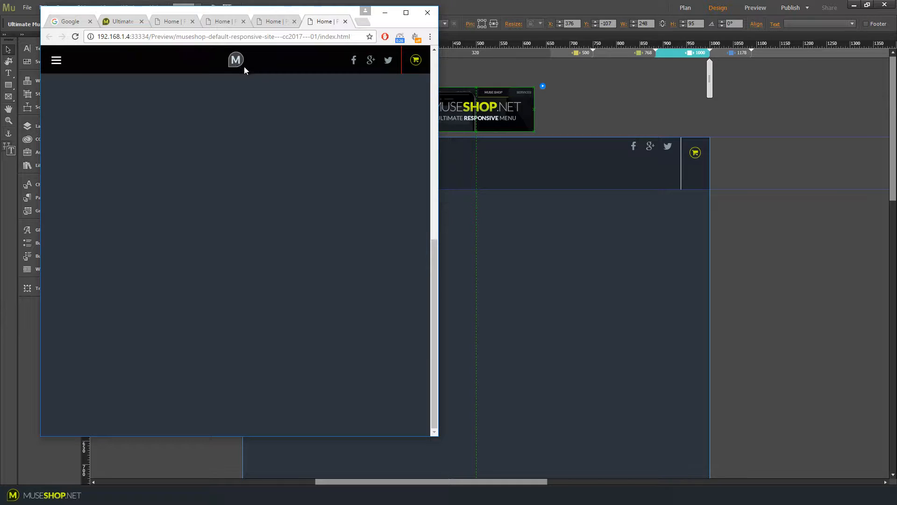
# Reopen the menu widget's options and inspect the Shrink Point and Main Hover Effect sections
pyautogui.click(539, 122)
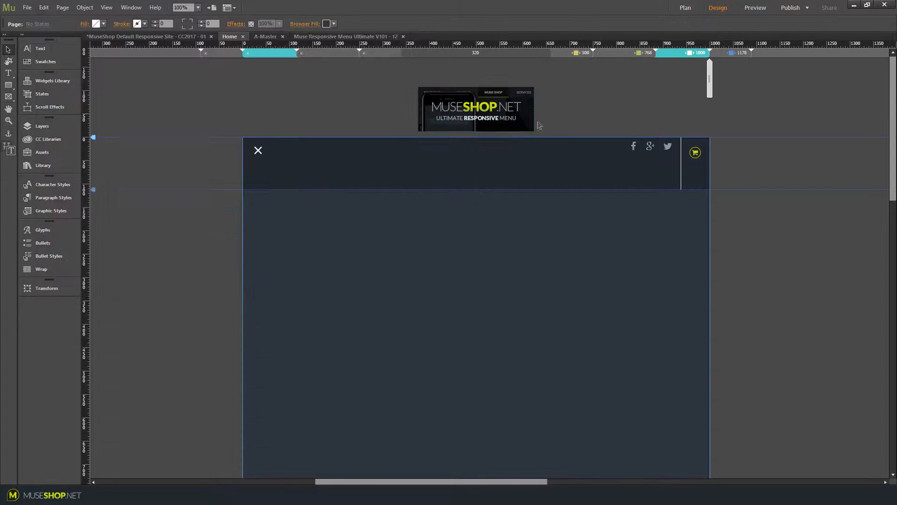
pyautogui.click(497, 114)
pyautogui.click(543, 86)
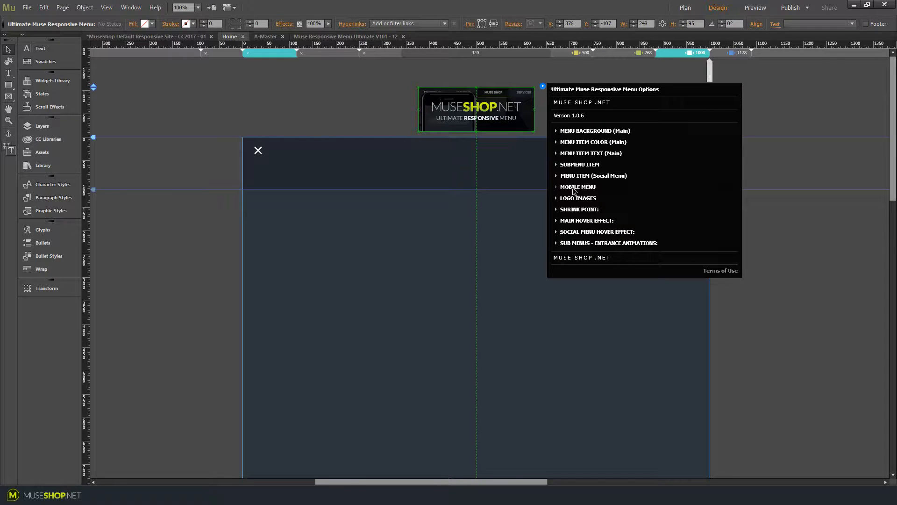
pyautogui.click(563, 210)
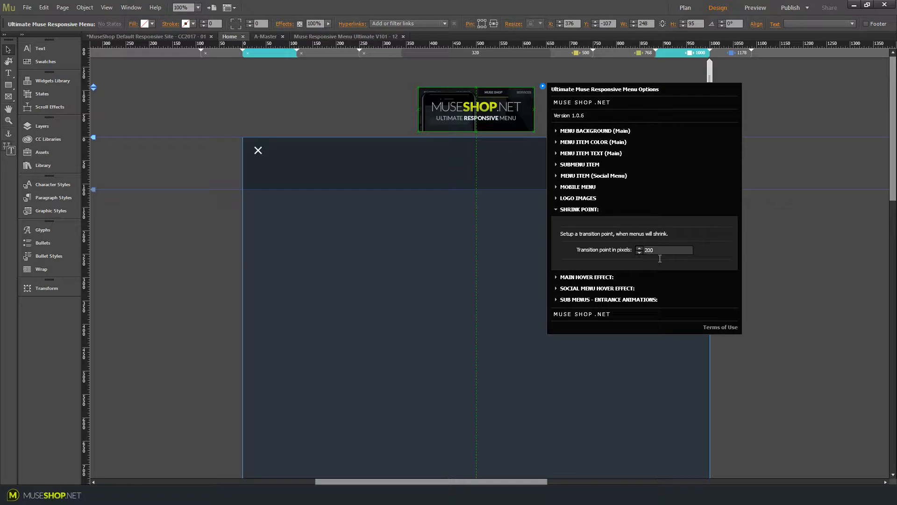
pyautogui.click(587, 277)
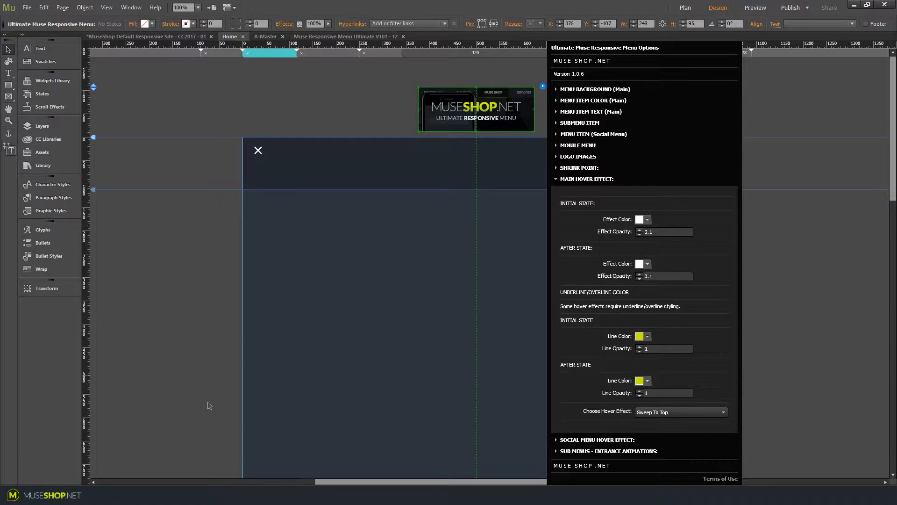
# Set the main hover effect's initial-state effect opacity to 0.5
pyautogui.click(233, 496)
pyautogui.click(410, 11)
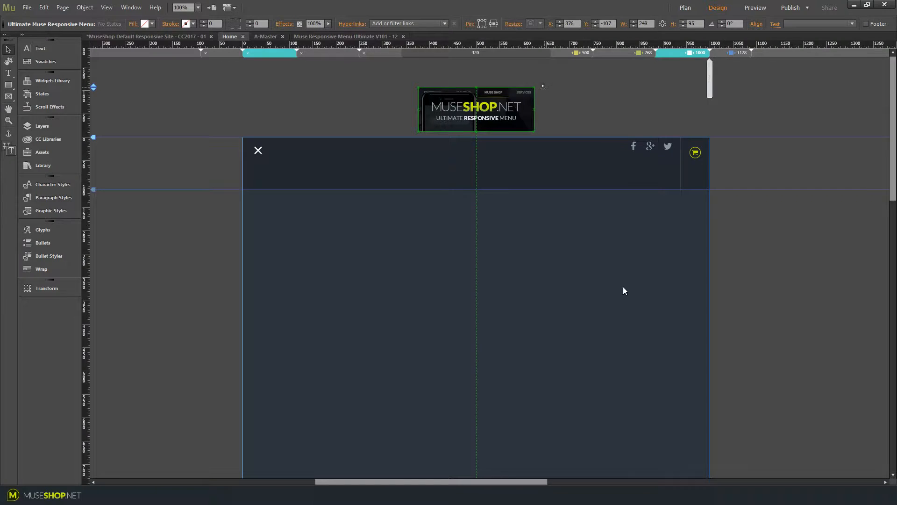
pyautogui.click(543, 86)
pyautogui.click(556, 220)
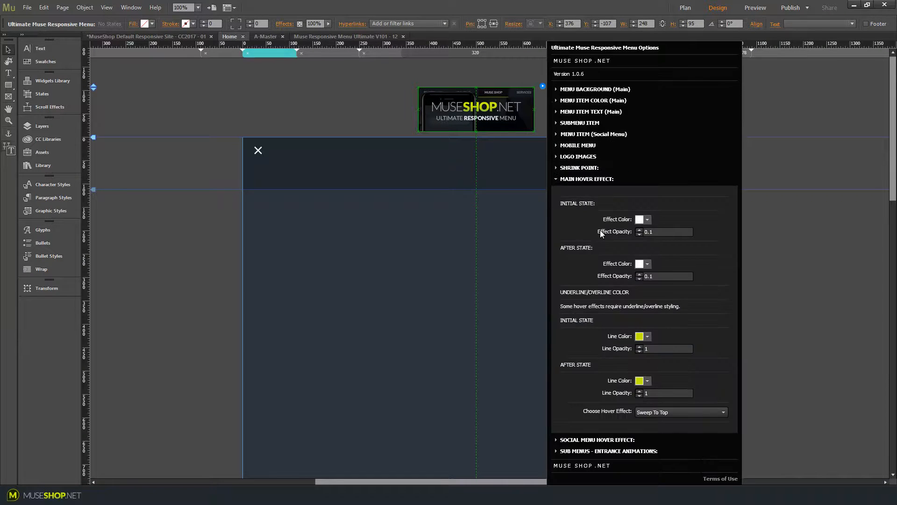
pyautogui.click(648, 220)
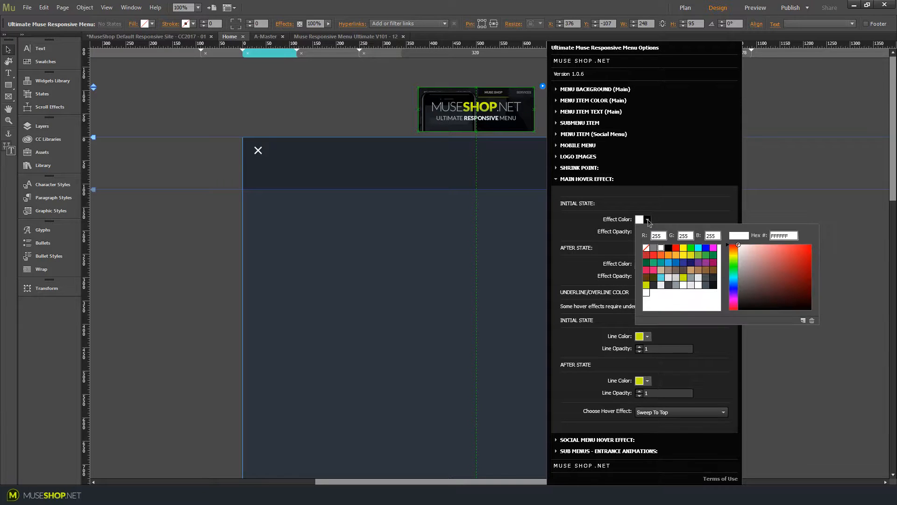
pyautogui.click(650, 222)
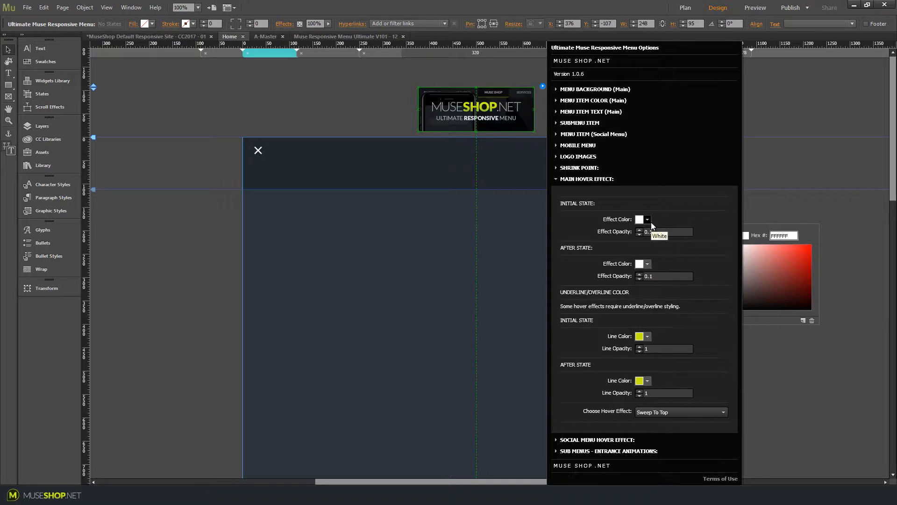
pyautogui.doubleClick(654, 232)
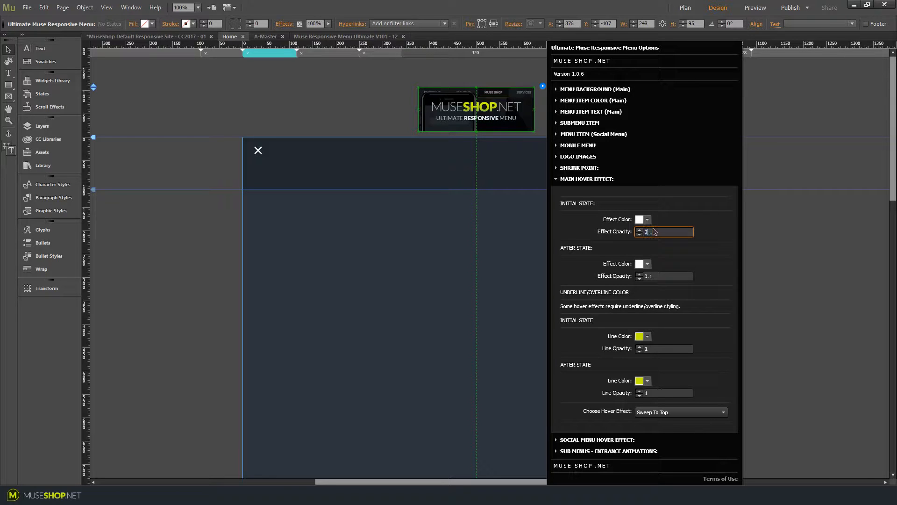
pyautogui.write('0.5')
pyautogui.press('Return')
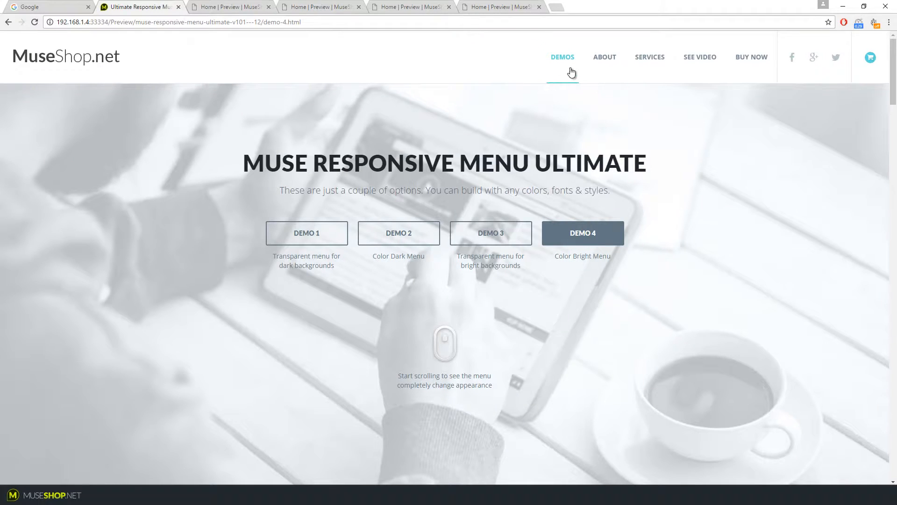
# Compare the demo menu's hover behaviour with the available main and social menu hover effect choices
pyautogui.moveTo(625, 67)
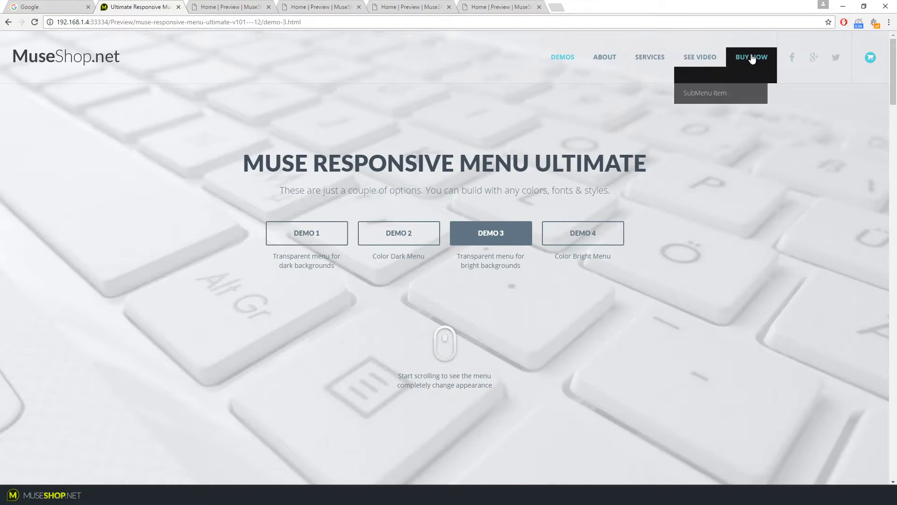
pyautogui.moveTo(565, 53)
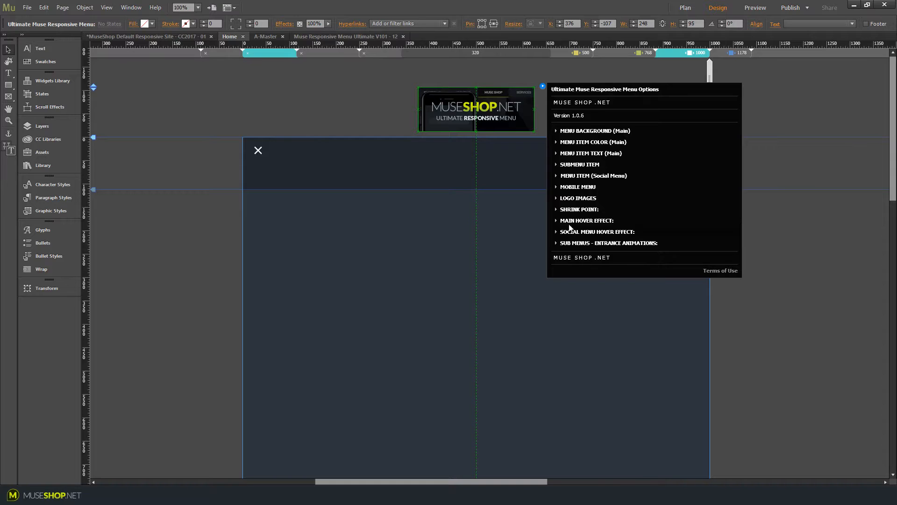
pyautogui.click(587, 179)
pyautogui.click(681, 412)
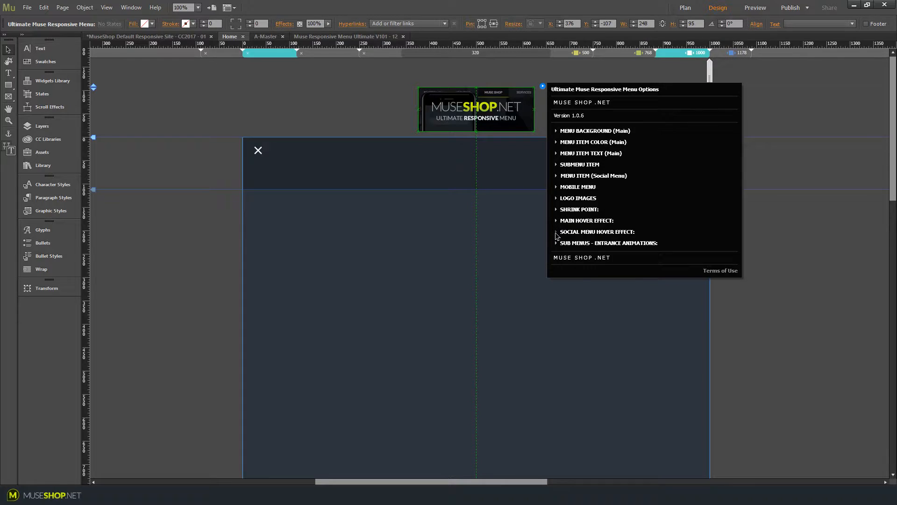
pyautogui.click(556, 233)
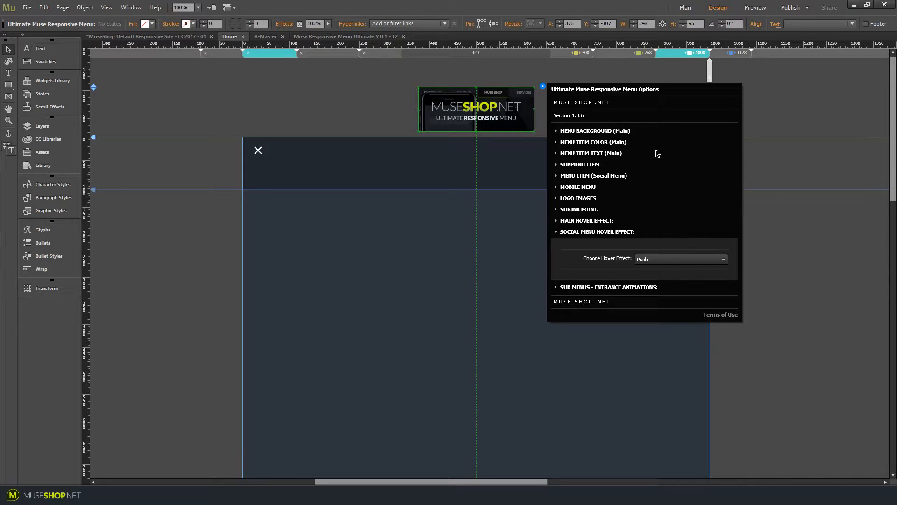
pyautogui.click(652, 261)
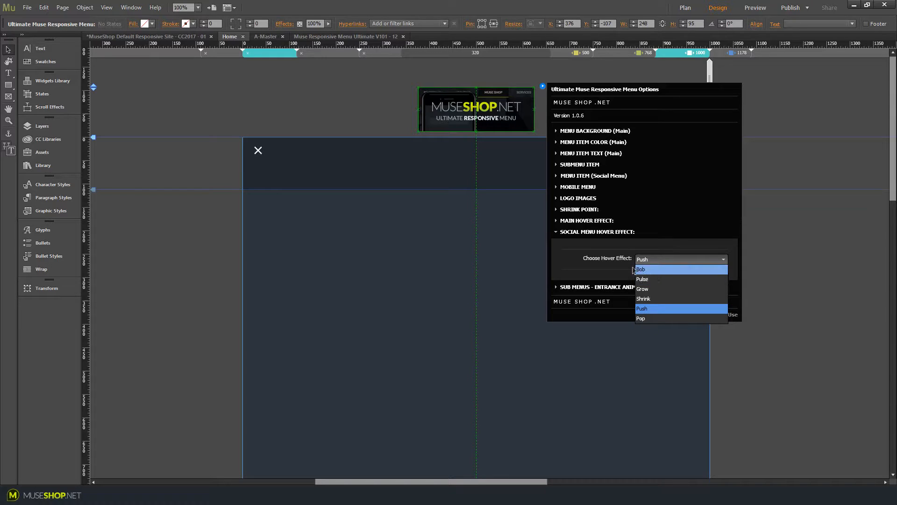
pyautogui.click(607, 264)
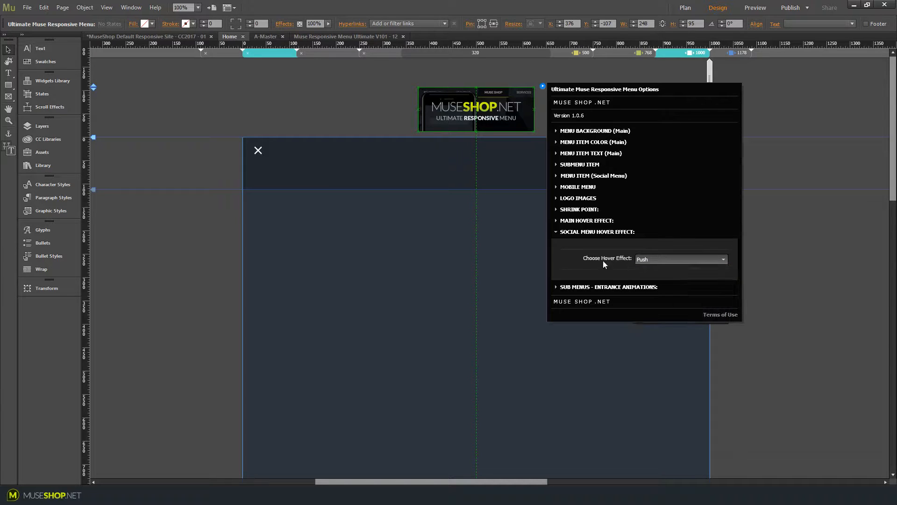
pyautogui.click(556, 231)
pyautogui.click(557, 244)
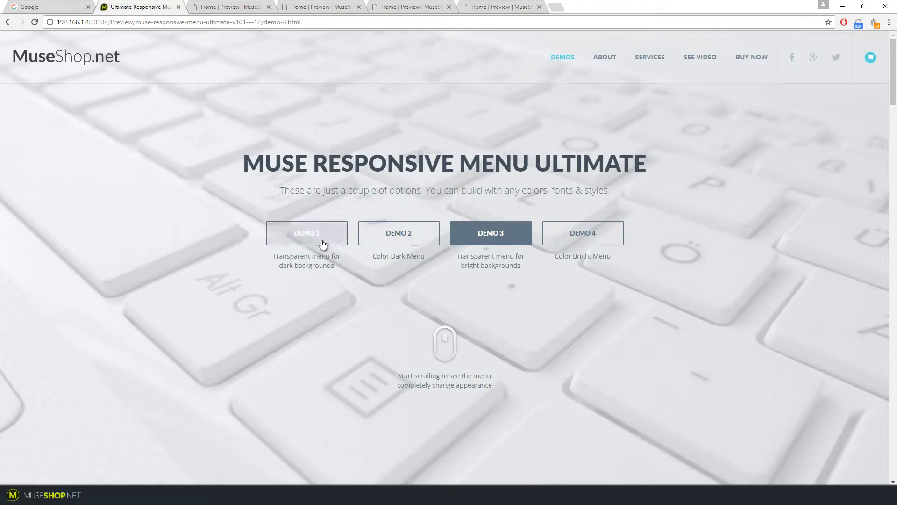
# Browse Demo 1 to Demo 4 in the browser preview, hovering the Demos menu to compare submenu styles
pyautogui.click(319, 240)
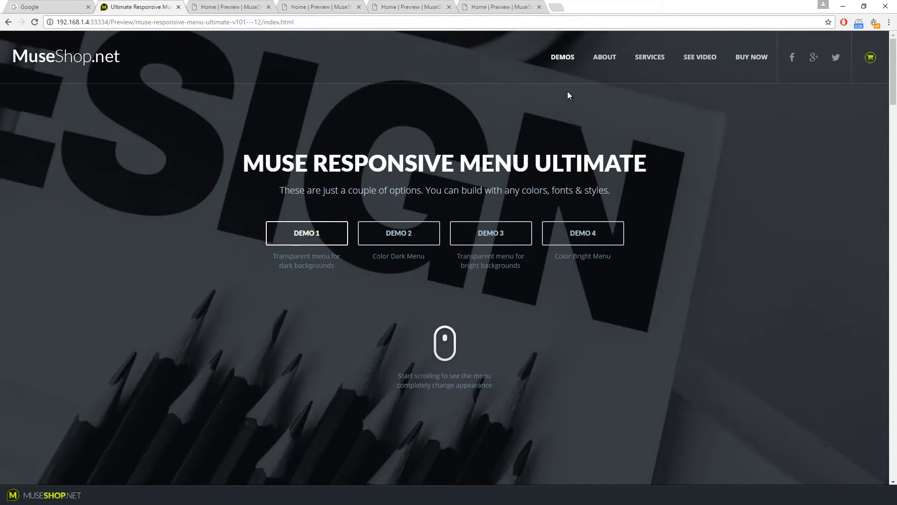
pyautogui.moveTo(566, 58)
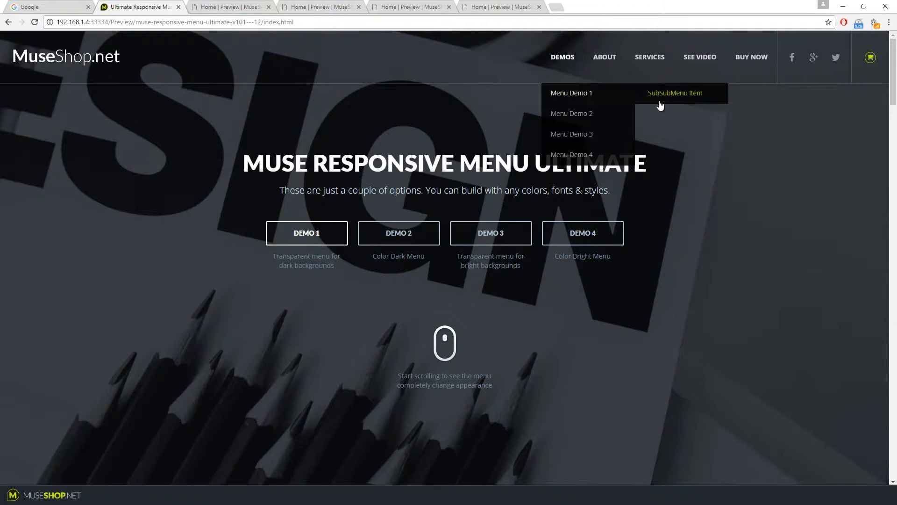
pyautogui.click(399, 236)
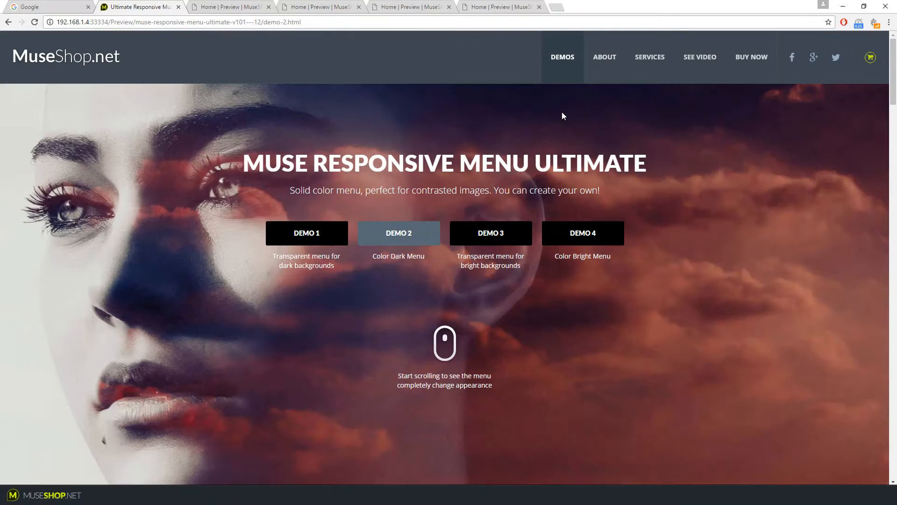
pyautogui.moveTo(566, 60)
pyautogui.moveTo(572, 93)
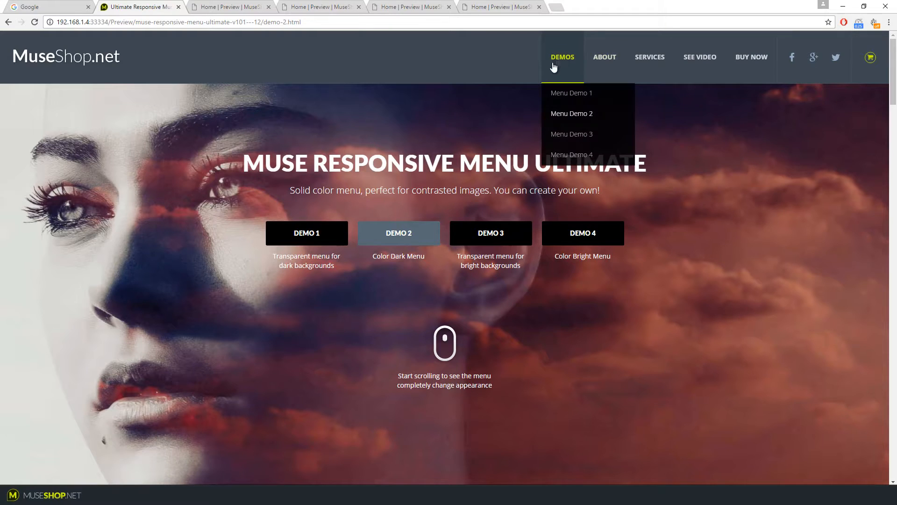
pyautogui.click(481, 230)
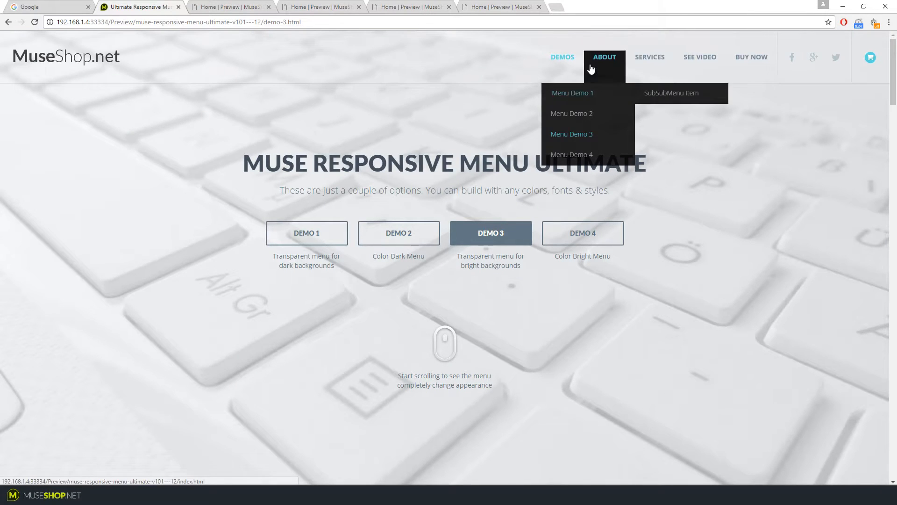
pyautogui.click(568, 236)
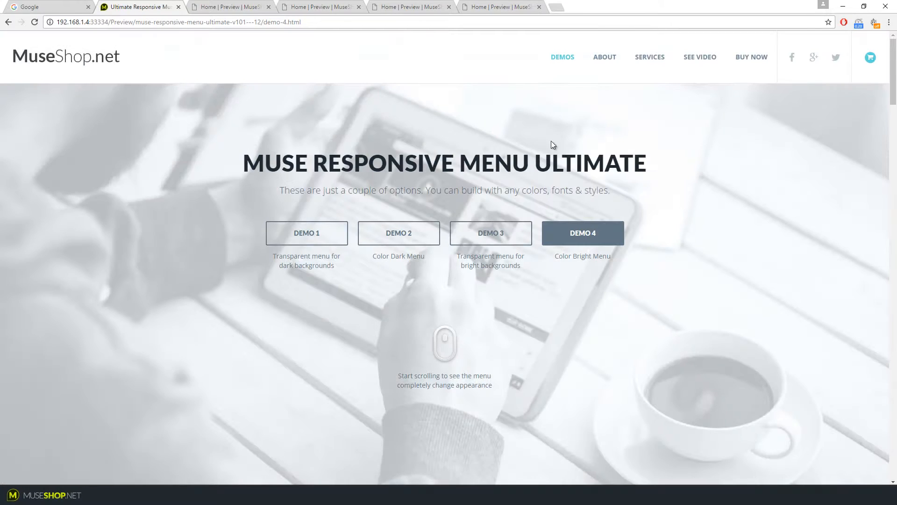
pyautogui.moveTo(568, 94)
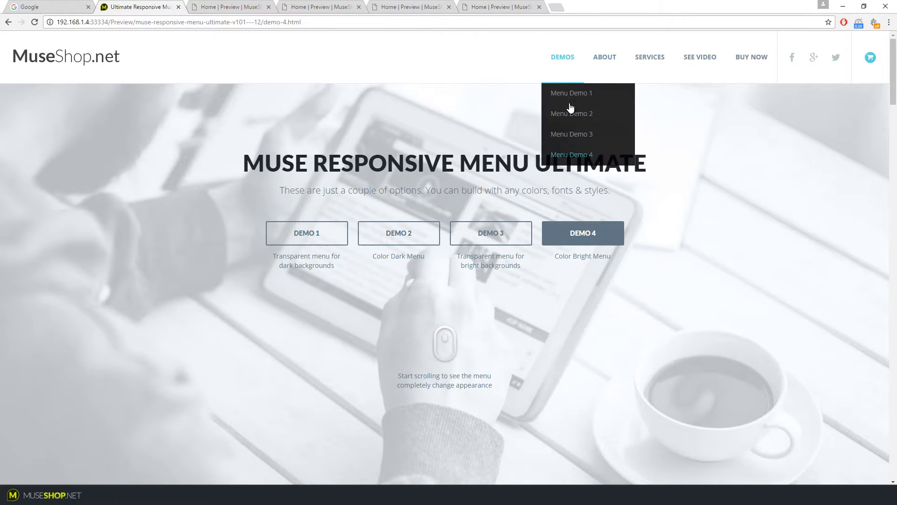
# Switch back to Muse, close the options dropdown, and select the mobile menu's close icon frame
pyautogui.hotkey('alt', 'Tab')
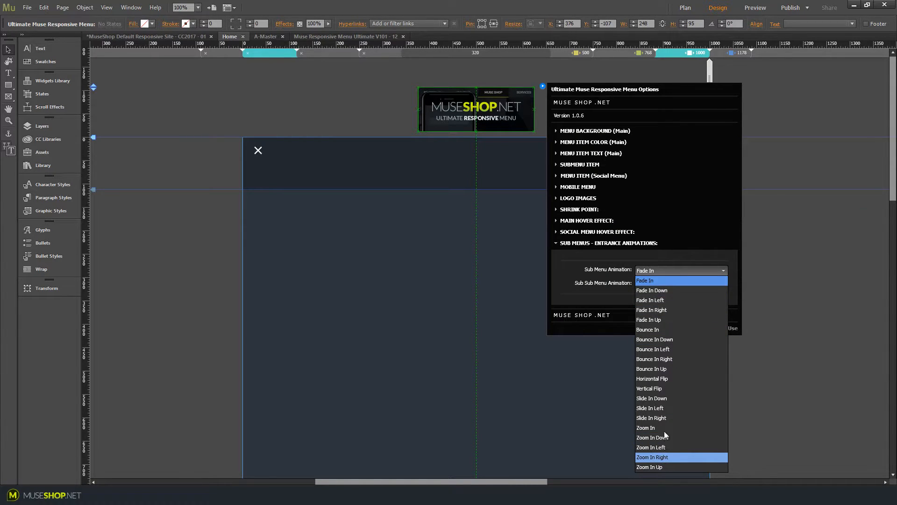
pyautogui.click(502, 238)
pyautogui.click(259, 152)
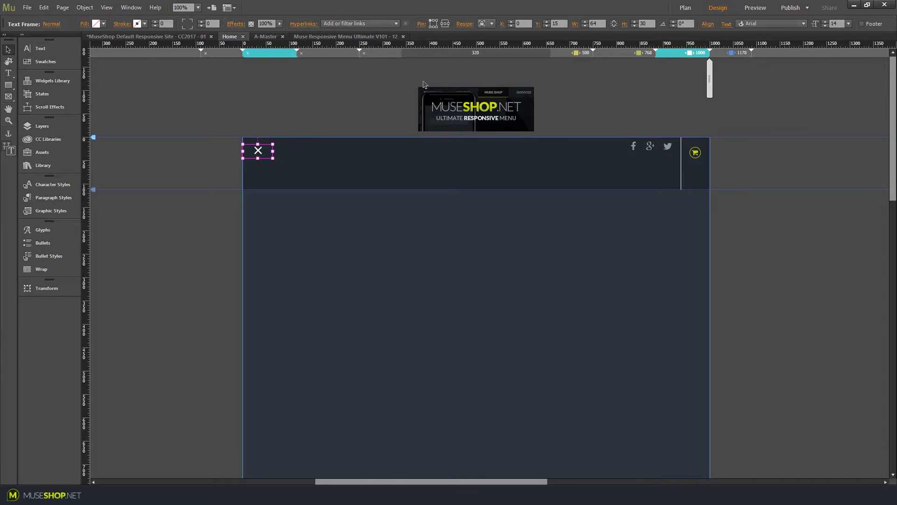
# Set the close icon frame's width to 2000 and height to 3000 after checking the 1178 px breakpoint
pyautogui.click(596, 24)
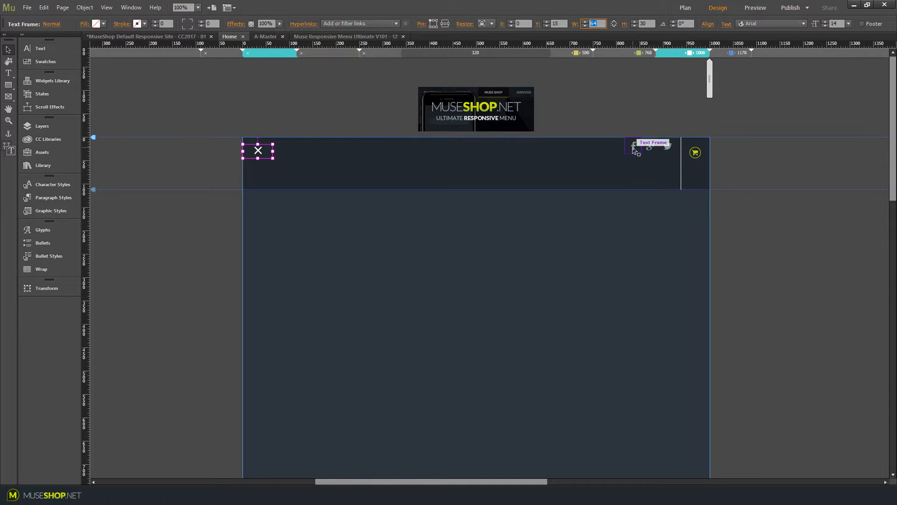
pyautogui.click(566, 164)
pyautogui.click(741, 52)
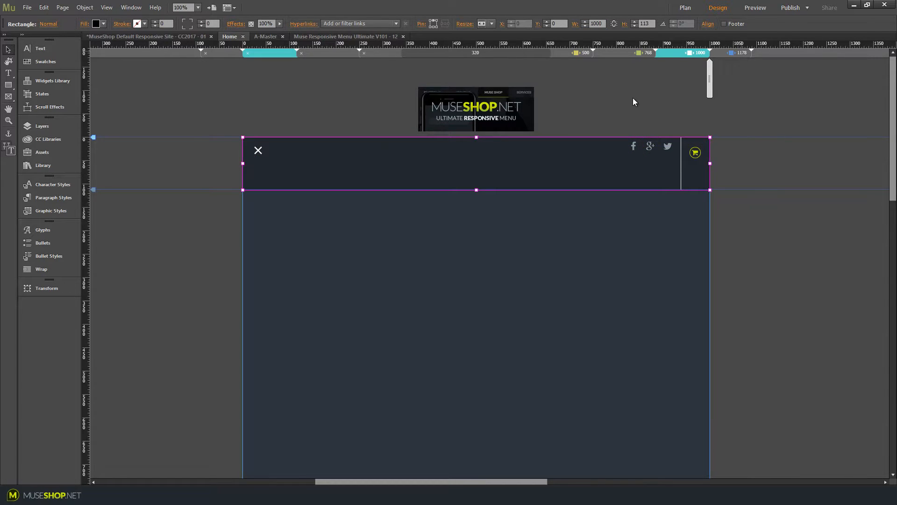
pyautogui.click(555, 152)
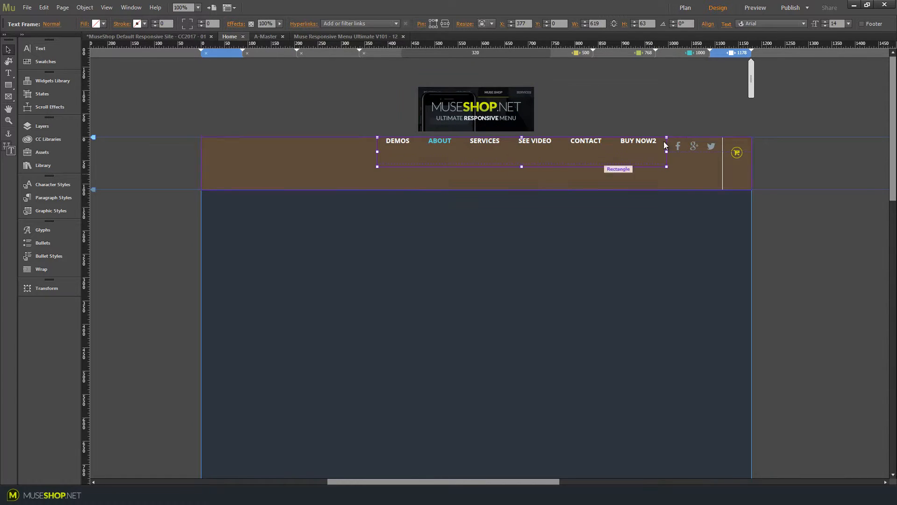
pyautogui.click(699, 53)
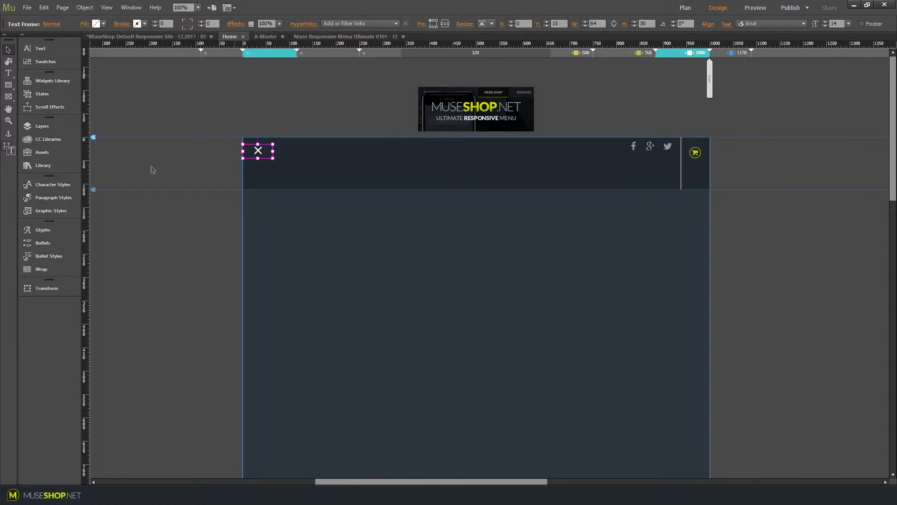
pyautogui.doubleClick(597, 23)
pyautogui.write('2000')
pyautogui.press('Tab')
pyautogui.write('3000')
pyautogui.press('Return')
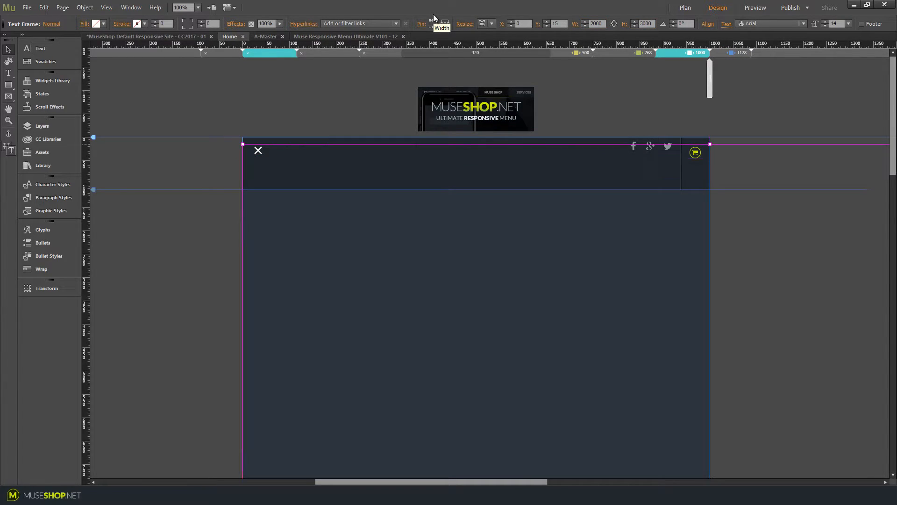
# Inspect the mobile menu lightbox's composition options and the Object menu's copy-to-breakpoint commands
pyautogui.click(257, 153)
pyautogui.click(274, 144)
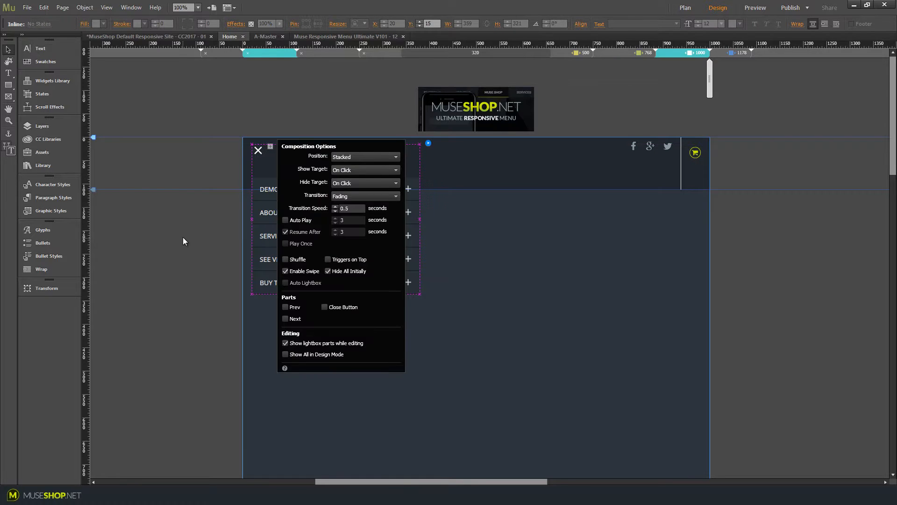
pyautogui.click(159, 89)
pyautogui.click(85, 7)
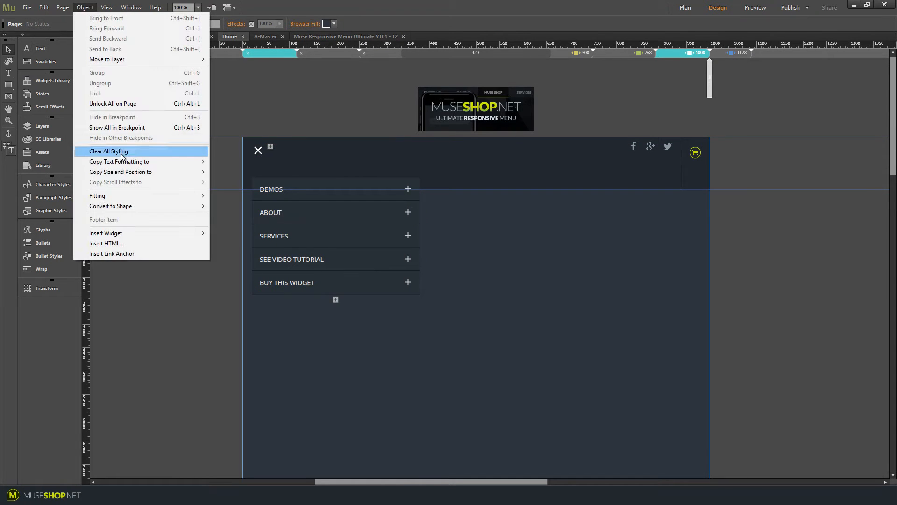
pyautogui.moveTo(130, 173)
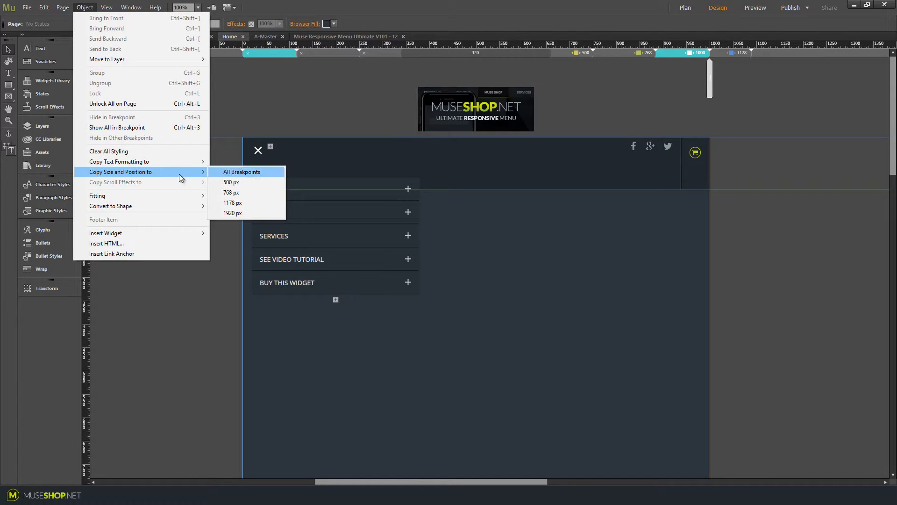
pyautogui.moveTo(151, 161)
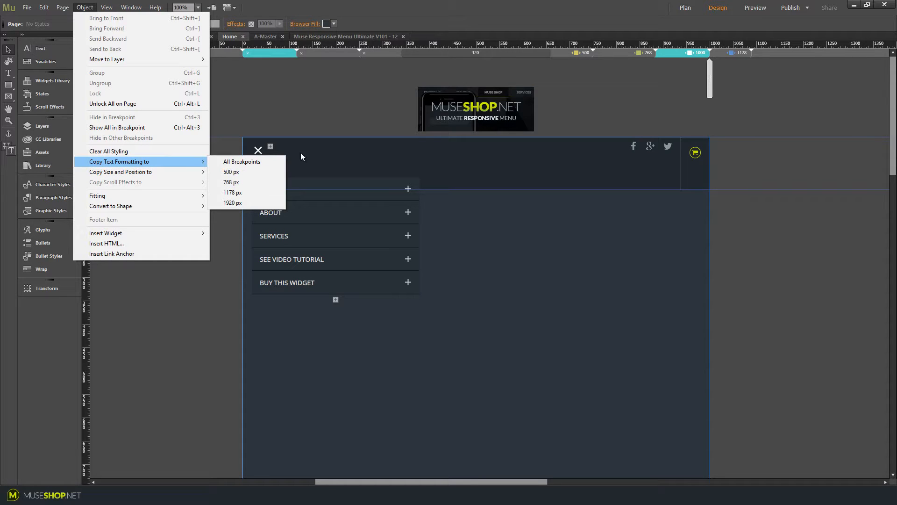
pyautogui.click(86, 8)
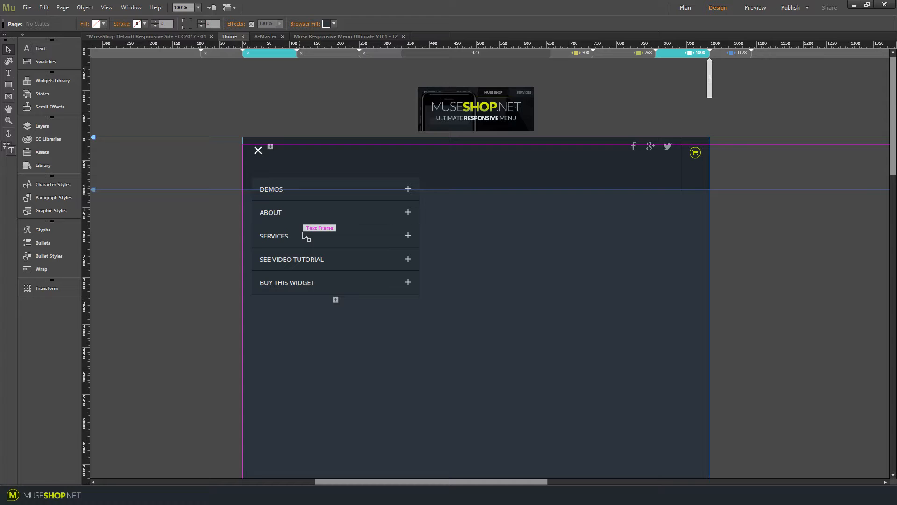
# Expand the Demos accordion panel, inspect the Menu Demo 1 item's stroke settings, and collapse it again
pyautogui.click(305, 236)
pyautogui.click(322, 198)
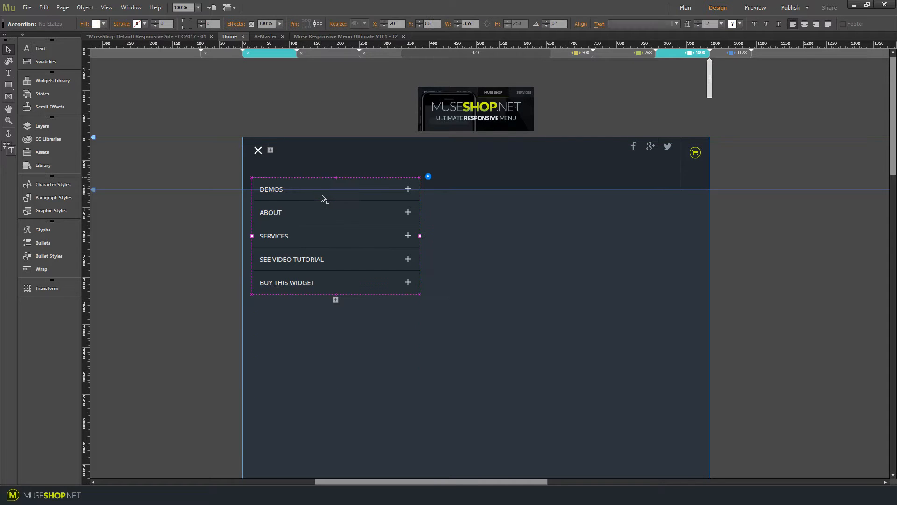
pyautogui.click(323, 198)
pyautogui.click(351, 215)
pyautogui.click(352, 216)
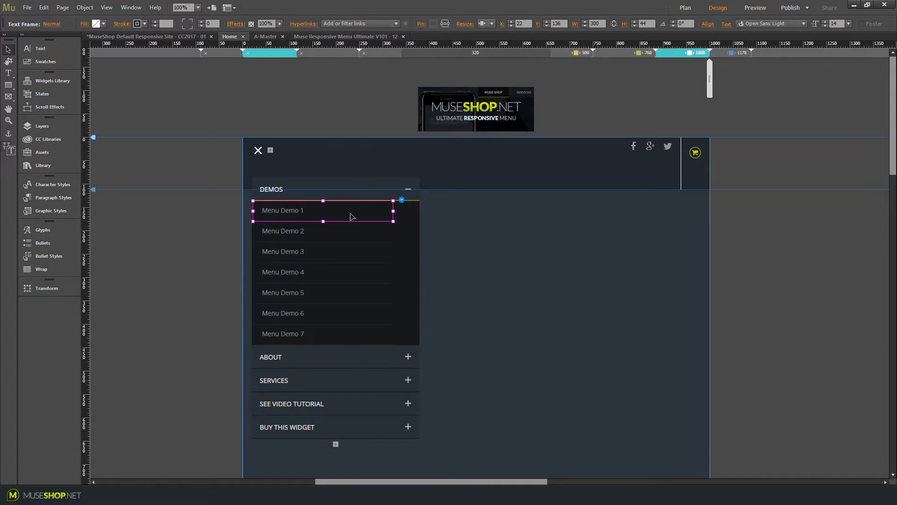
pyautogui.click(144, 25)
pyautogui.click(285, 69)
pyautogui.click(460, 142)
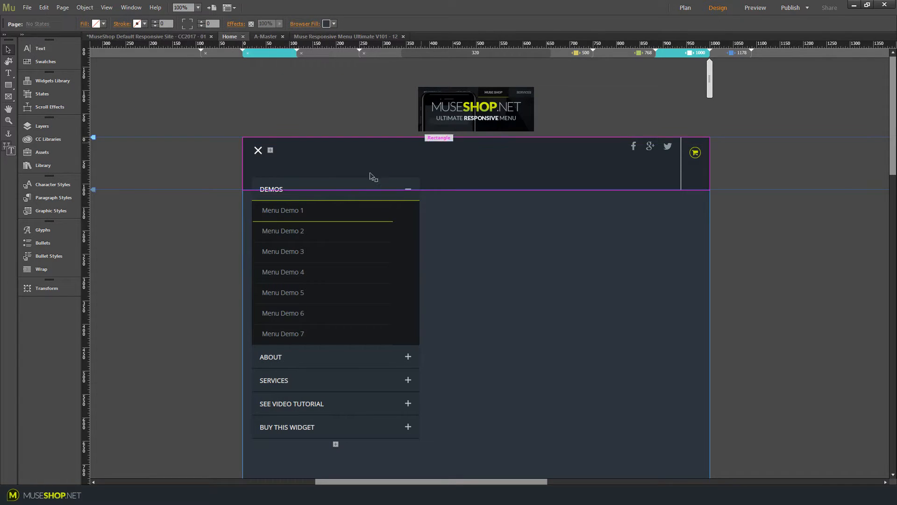
pyautogui.click(374, 188)
pyautogui.click(376, 190)
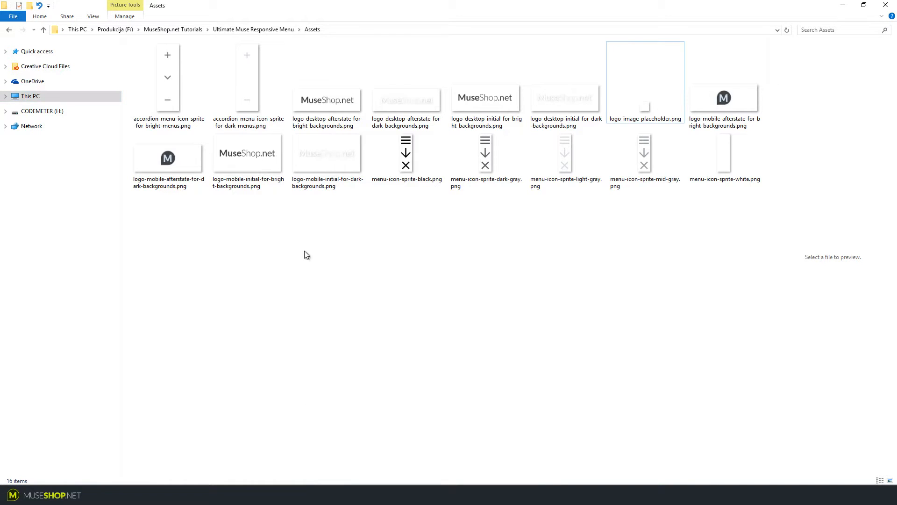
# Browse the Assets folder's accordion and menu icon sprite images
pyautogui.click(166, 80)
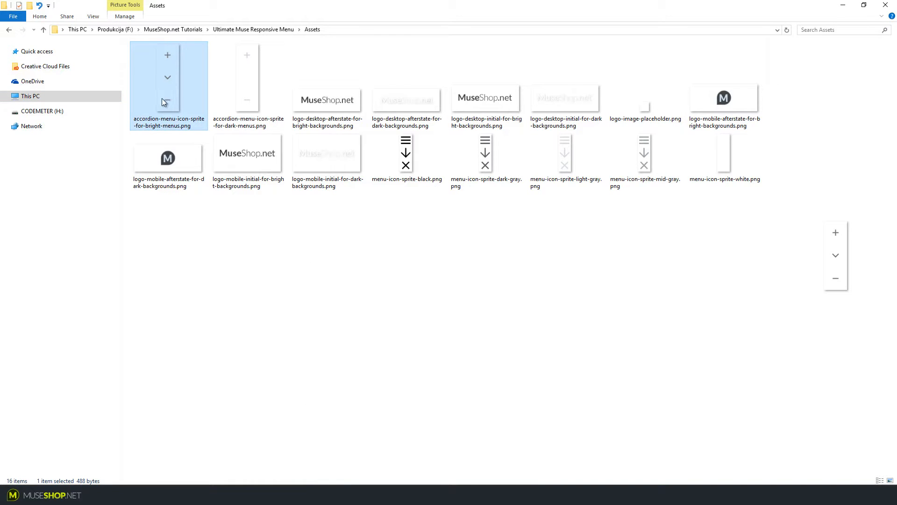
pyautogui.click(238, 75)
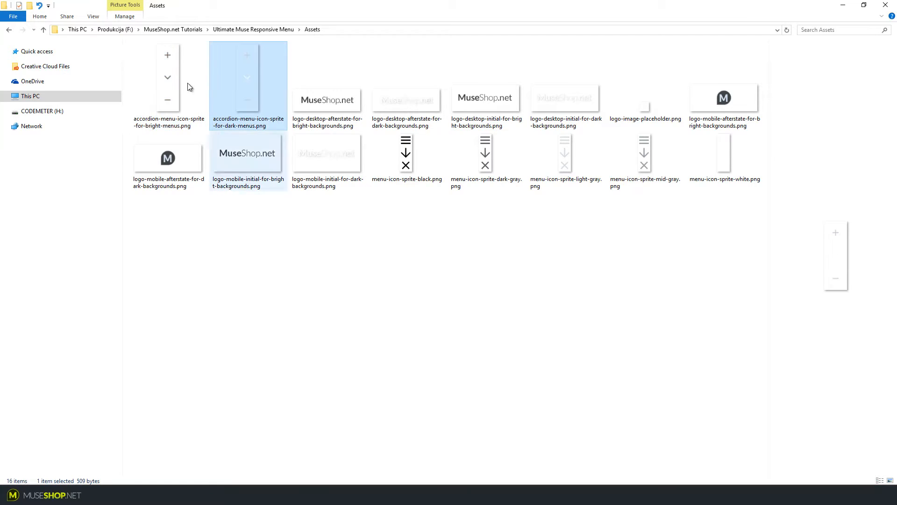
pyautogui.click(157, 129)
pyautogui.click(237, 130)
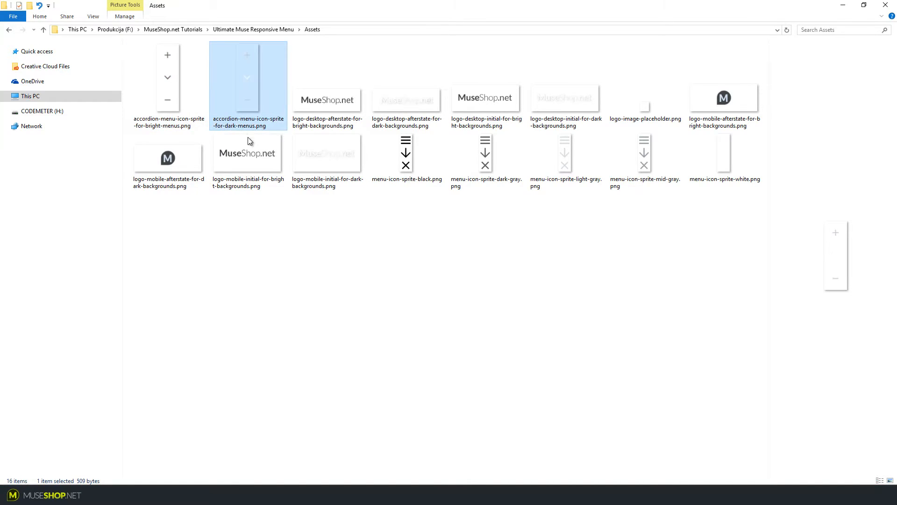
pyautogui.click(422, 180)
pyautogui.click(432, 217)
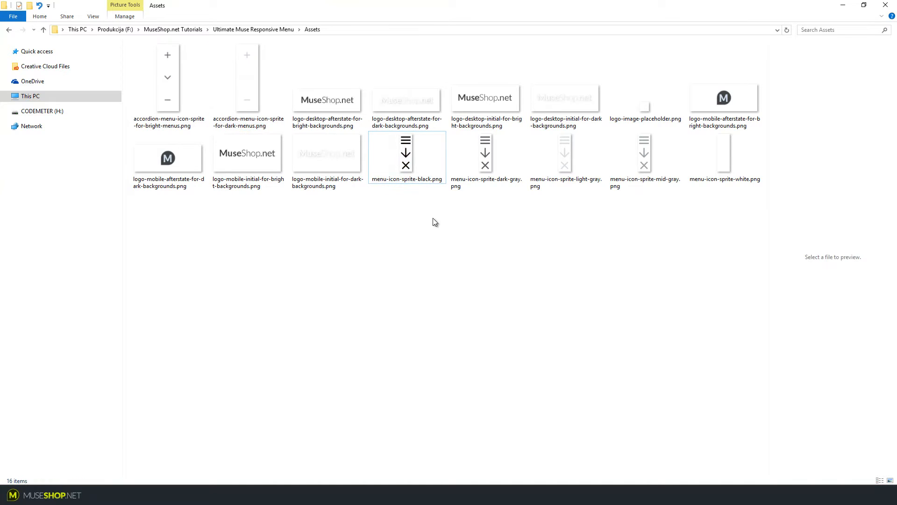
pyautogui.moveTo(407, 214); pyautogui.dragTo(472, 239)
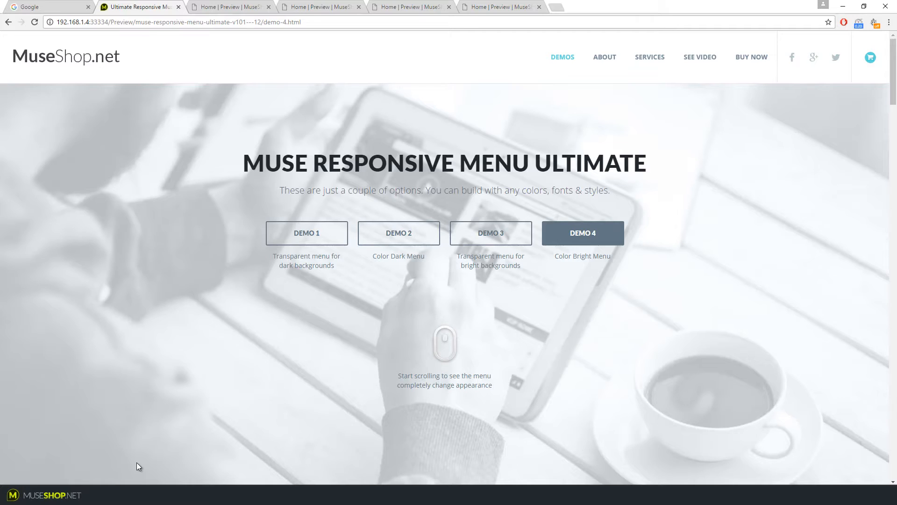
# Test the mobile menu in a narrowed browser preview, opening and closing it on Demo 4 and Demo 1
pyautogui.click(863, 6)
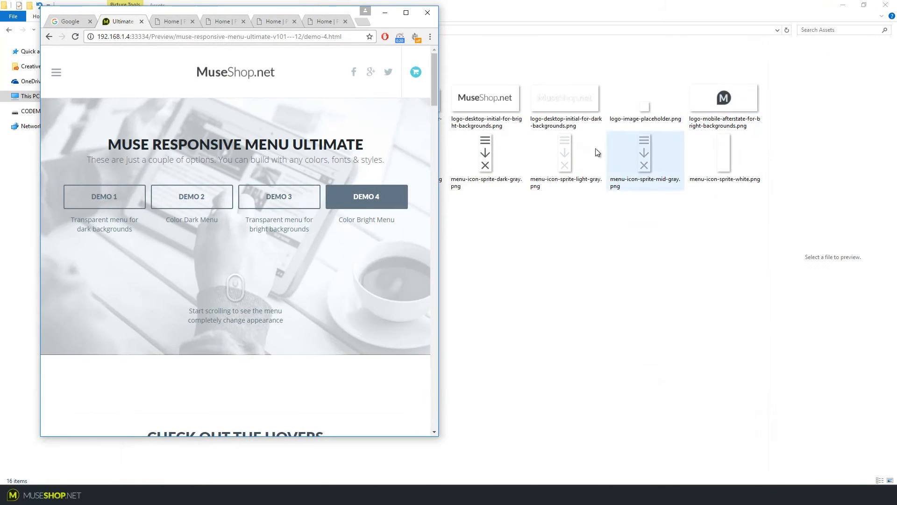
pyautogui.click(56, 73)
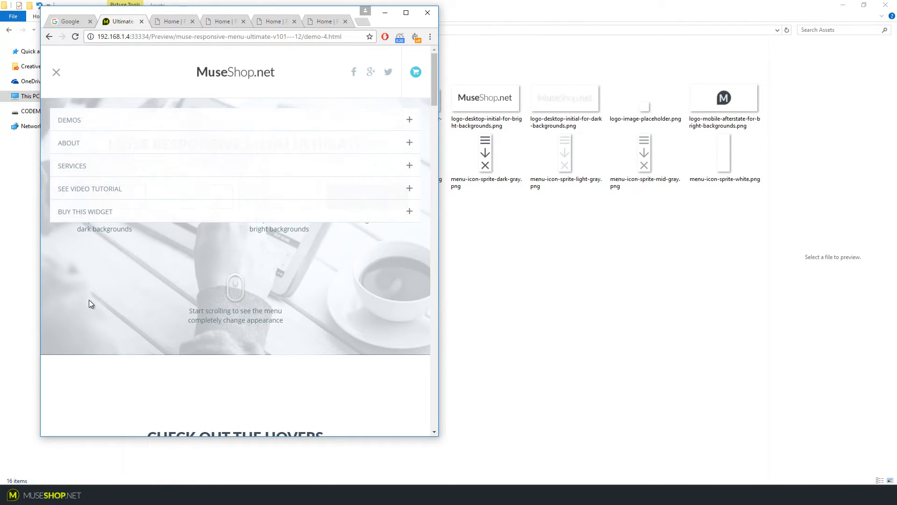
pyautogui.click(57, 73)
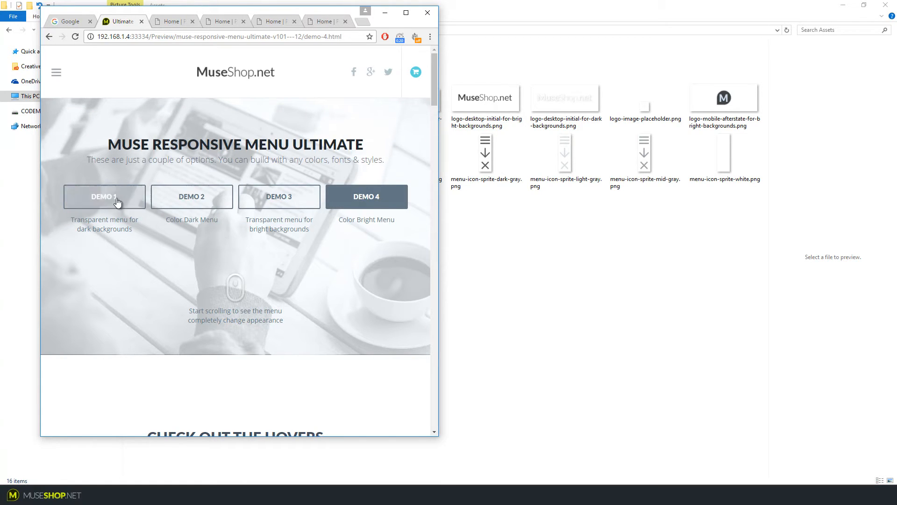
pyautogui.click(104, 196)
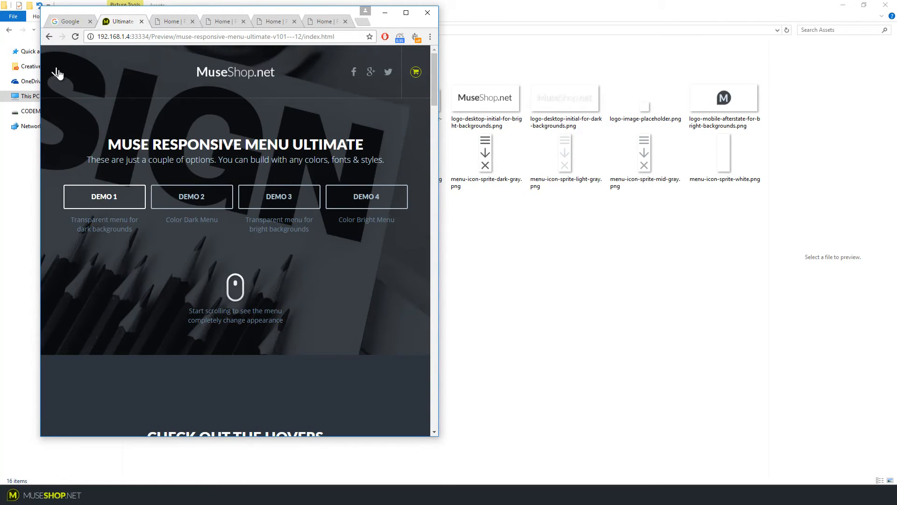
pyautogui.click(56, 74)
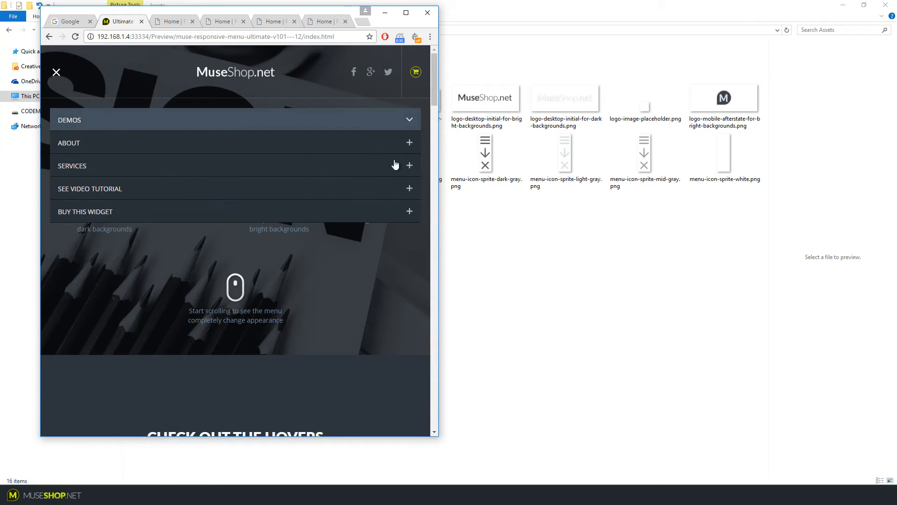
pyautogui.click(57, 74)
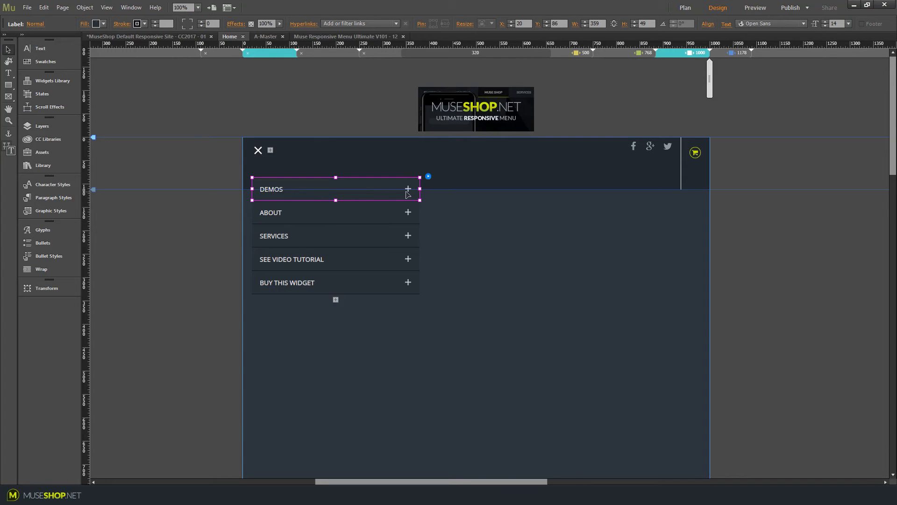
# Reveal the dark-menu accordion icon sprite asset in Explorer
pyautogui.click(55, 154)
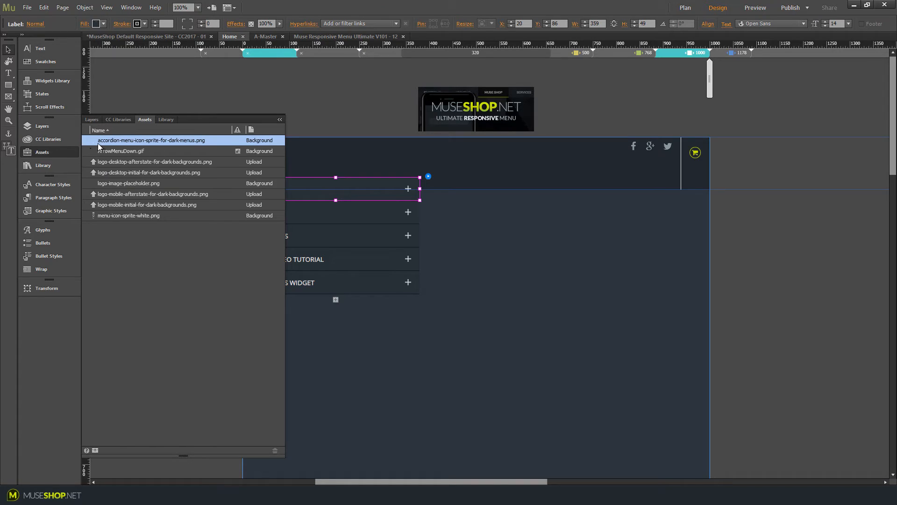
pyautogui.rightClick(153, 141)
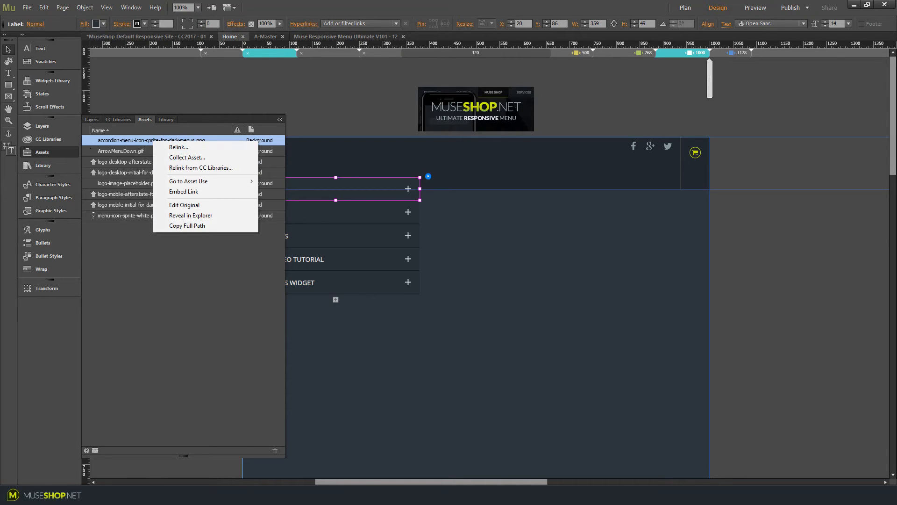
pyautogui.click(191, 215)
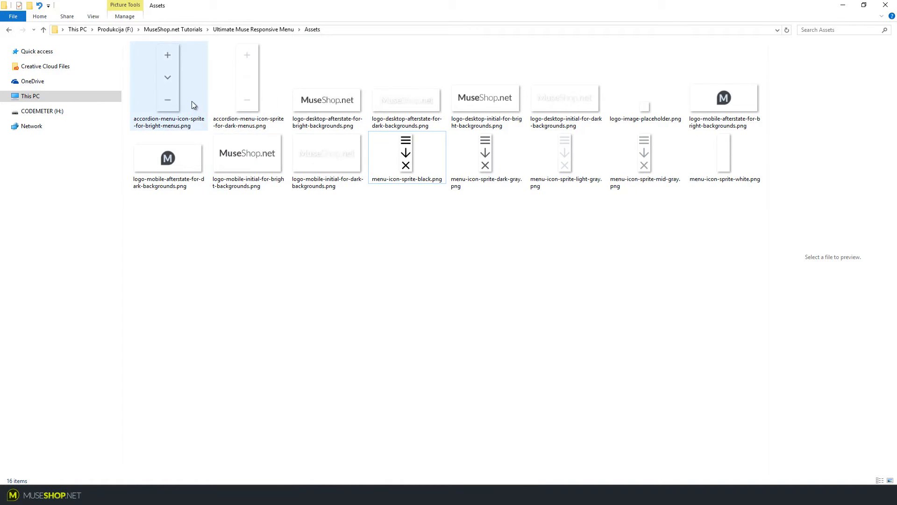
# Compare the bright and dark accordion icon sprites and the black menu icon sprite, then return to the browser preview
pyautogui.click(239, 82)
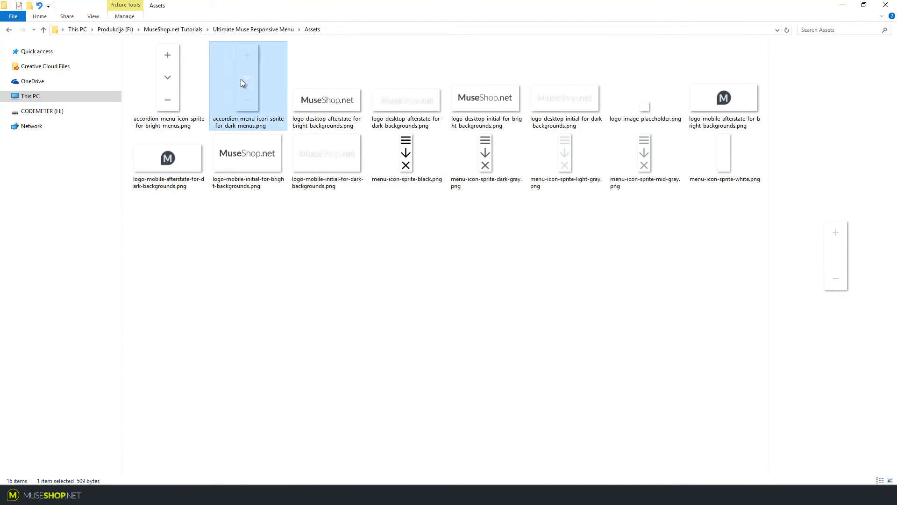
pyautogui.click(175, 70)
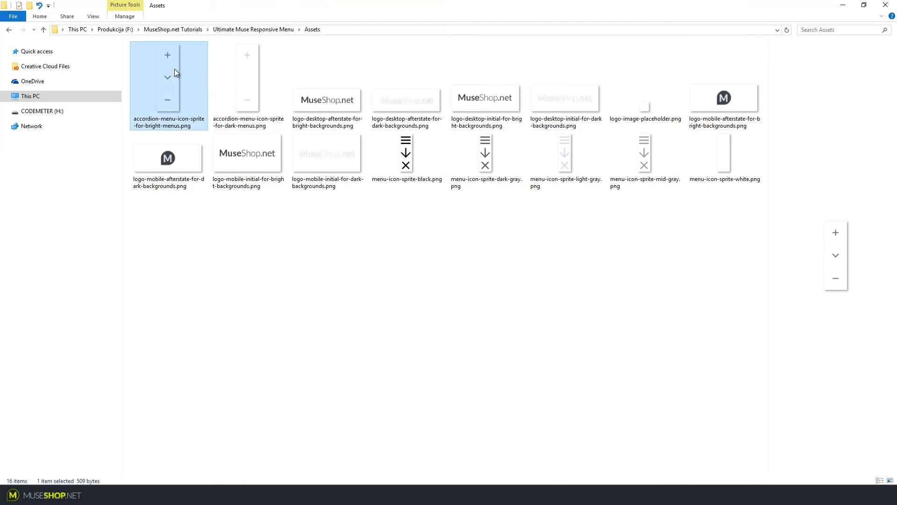
pyautogui.click(236, 81)
pyautogui.click(438, 242)
pyautogui.click(416, 172)
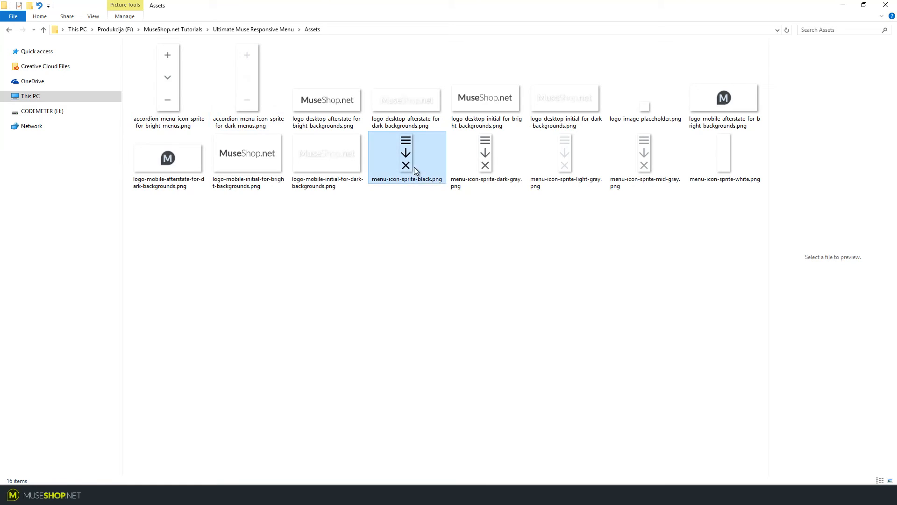
pyautogui.click(430, 209)
pyautogui.moveTo(430, 209); pyautogui.dragTo(759, 131)
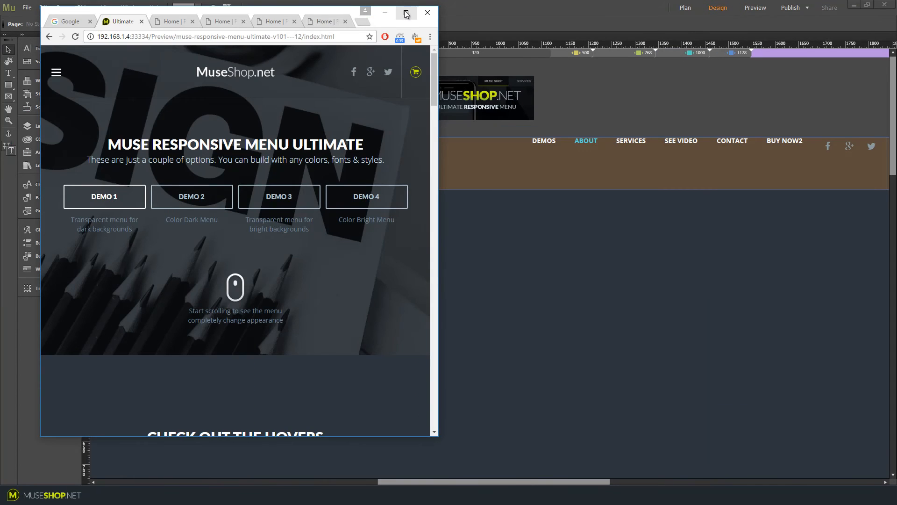
pyautogui.click(401, 6)
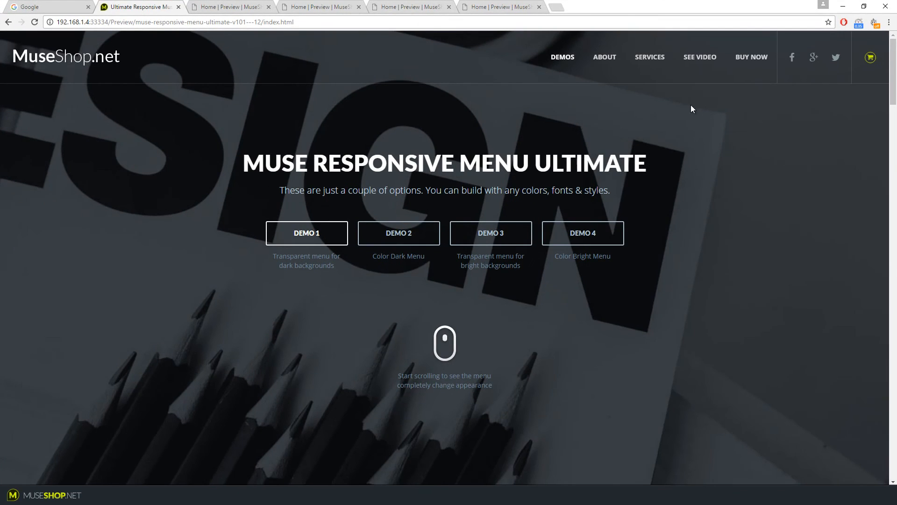